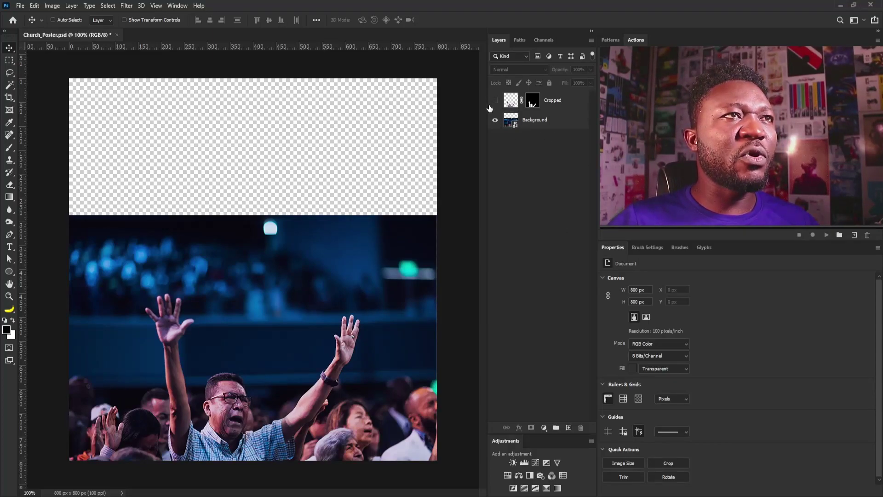
# Show the Cropped layer, checking the cut-out man with the Background layer briefly hidden and restored
pyautogui.click(495, 101)
pyautogui.click(495, 120)
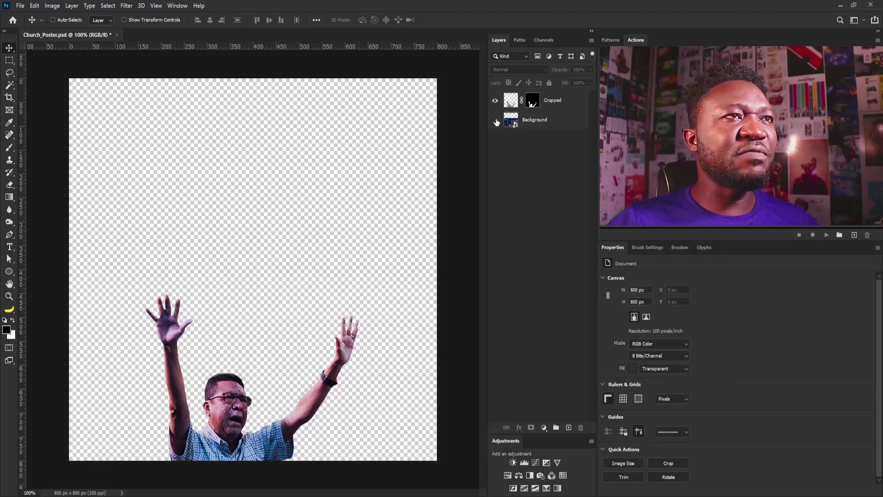
pyautogui.click(495, 120)
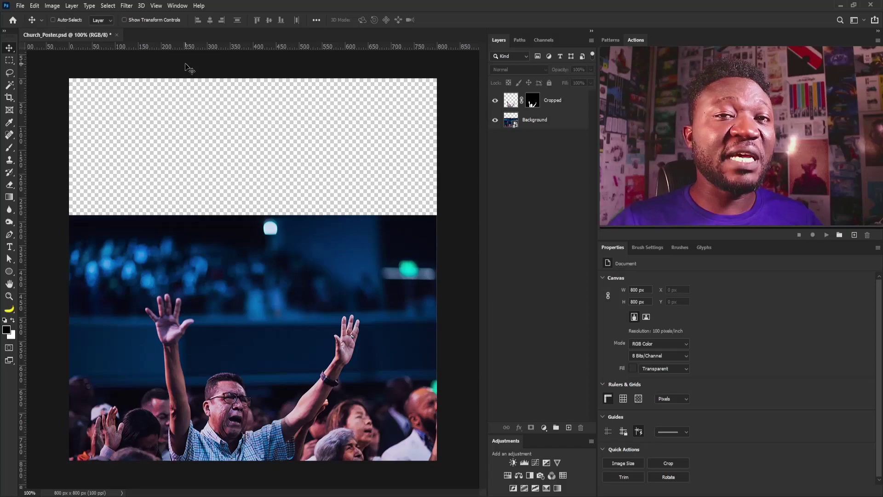
# Check the document's pixel dimensions and resolution in the Image Size settings
pyautogui.click(51, 6)
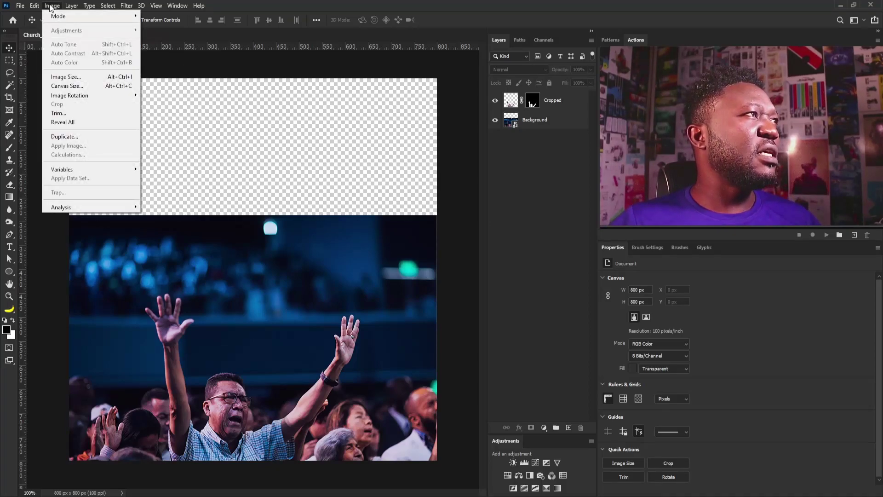
pyautogui.click(92, 76)
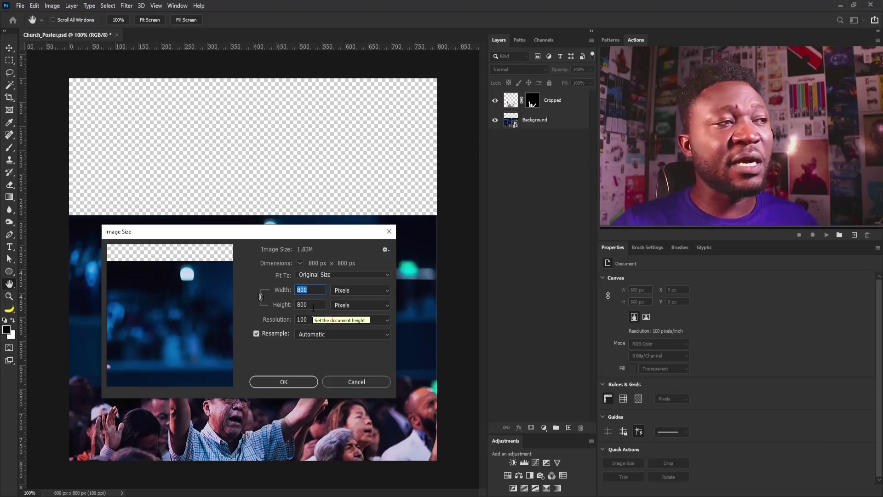
pyautogui.click(304, 319)
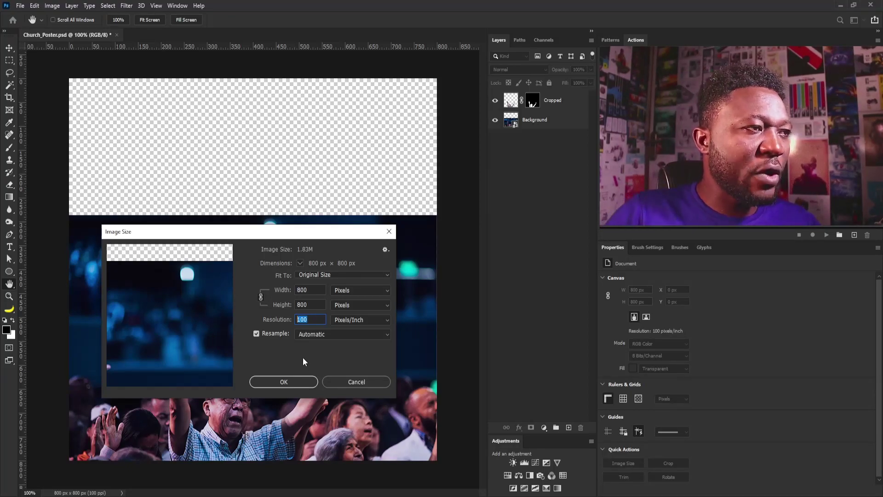
pyautogui.click(284, 382)
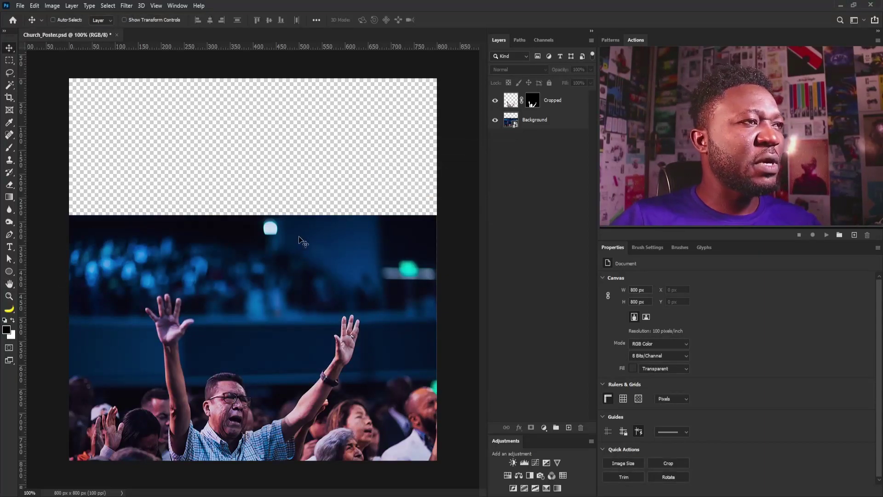
# Place the Wrinkled Paper image, rotate it 90°, scale it to about 113% and position it over the canvas's upper part
pyautogui.moveTo(302, 241); pyautogui.dragTo(300, 240)
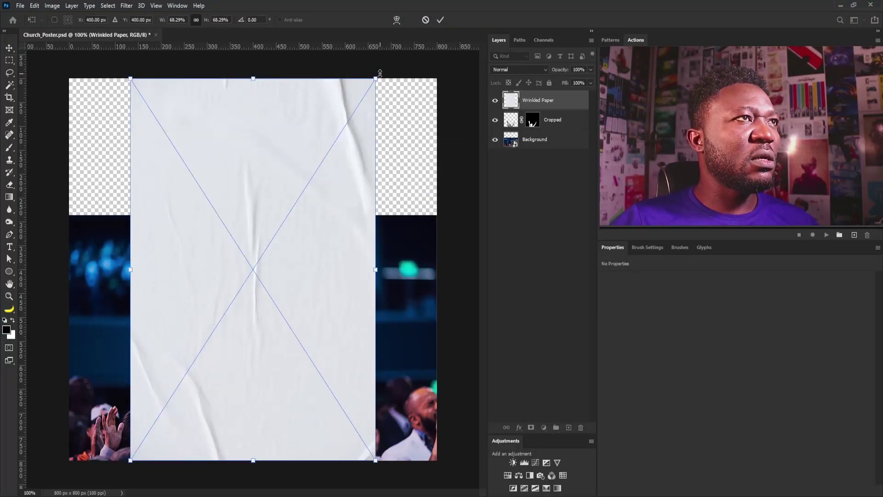
pyautogui.moveTo(388, 75); pyautogui.dragTo(390, 390)
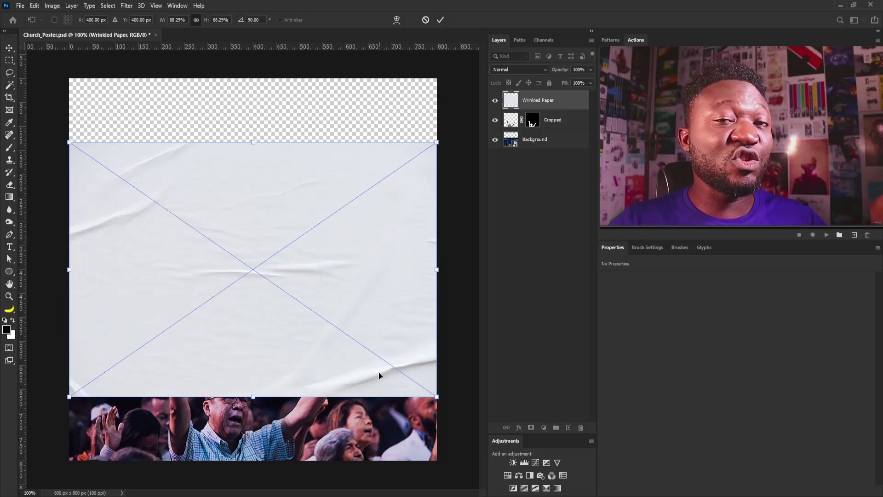
pyautogui.scroll(-3, 332, 278)
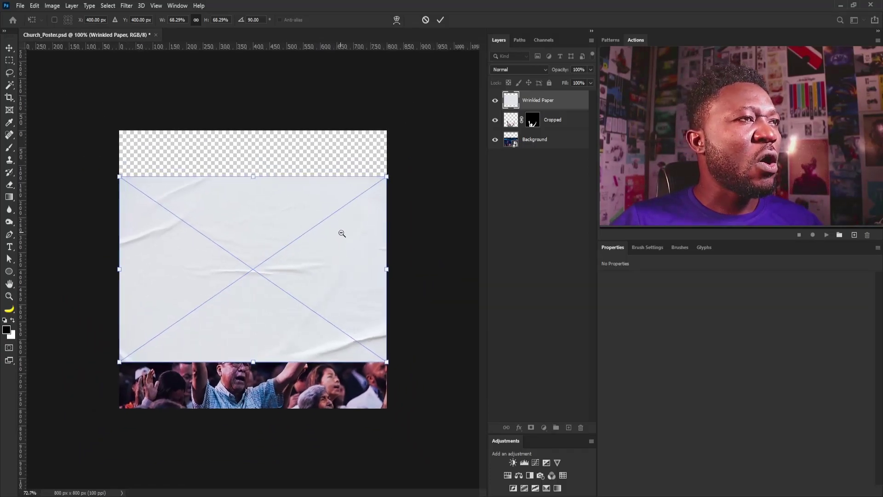
pyautogui.moveTo(386, 178); pyautogui.dragTo(473, 116)
pyautogui.moveTo(283, 361); pyautogui.dragTo(283, 310)
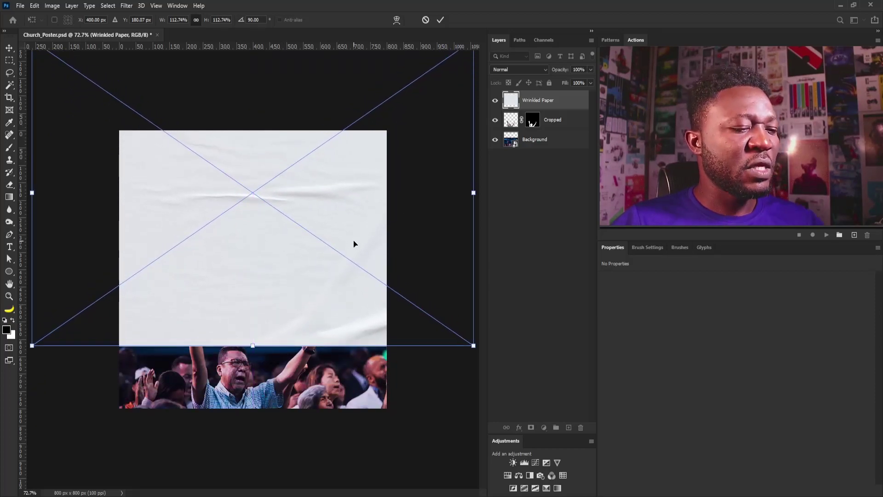
pyautogui.press('Return')
# Place the Wrinkled Paper layer beneath Cropped and shift the paper down to about Y -235 px
pyautogui.moveTo(545, 102); pyautogui.dragTo(545, 128)
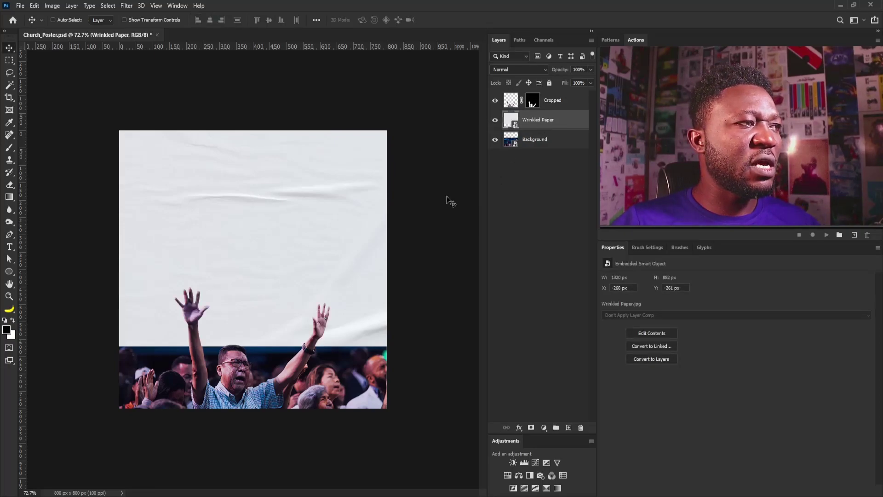
pyautogui.hotkey('ctrl', 'space')
pyautogui.moveTo(173, 281); pyautogui.dragTo(189, 292)
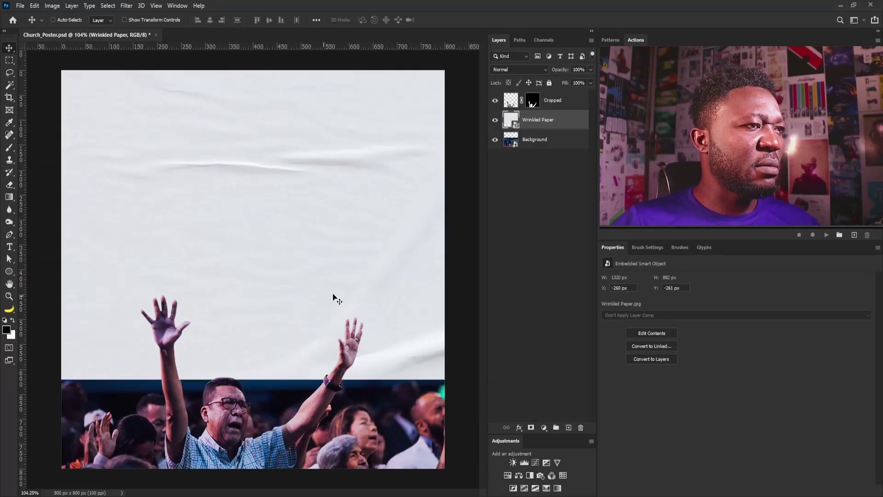
pyautogui.moveTo(339, 297); pyautogui.dragTo(338, 307)
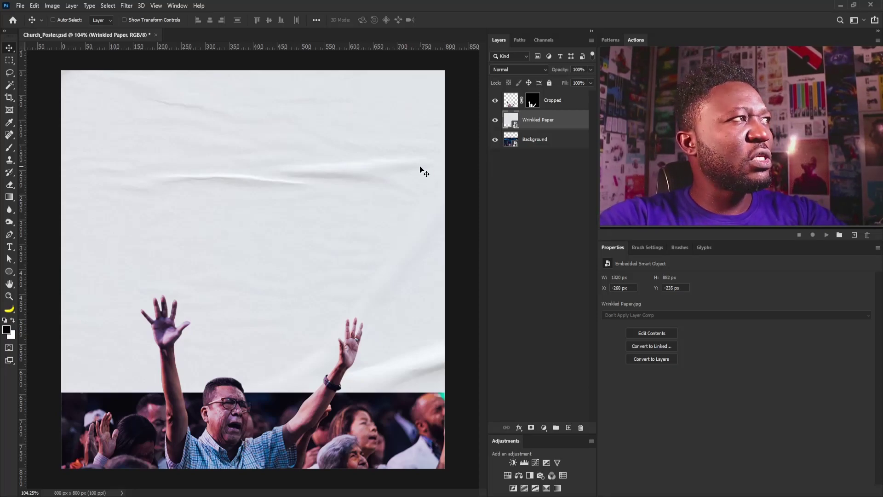
# Lasso a jagged, torn-looking selection along the left part of the wrinkled paper's lower edge
pyautogui.press('l')
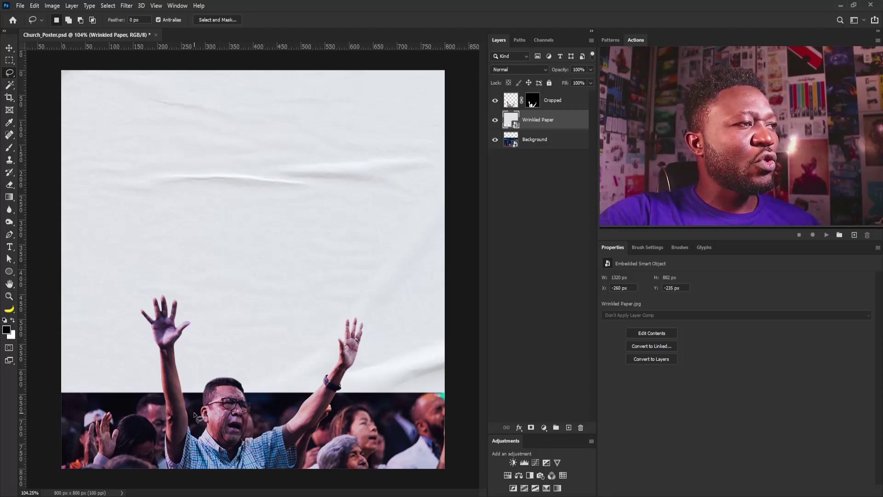
pyautogui.moveTo(84, 380); pyautogui.dragTo(153, 380)
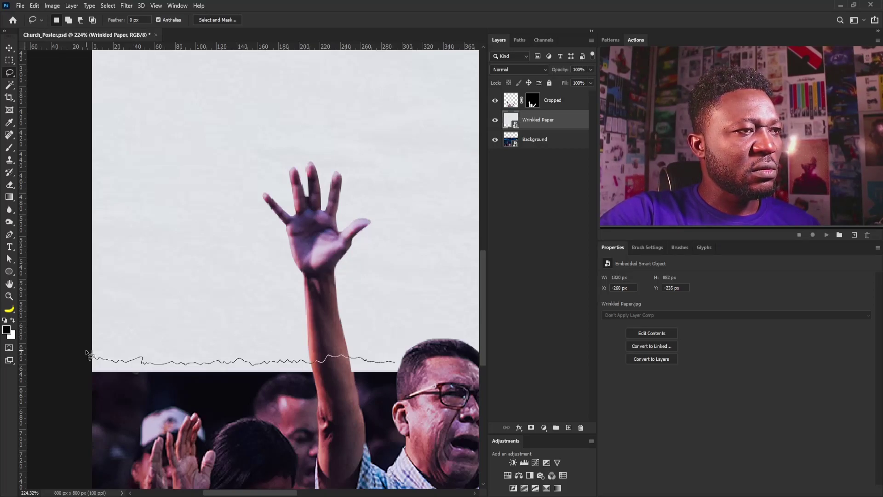
pyautogui.moveTo(440, 385)
pyautogui.mouseDown()
pyautogui.moveTo(269, 446)
pyautogui.moveTo(157, 416)
pyautogui.mouseUp()
pyautogui.moveTo(90, 354); pyautogui.dragTo(91, 355)
# Add to the lasso selection with a jagged line along the rest of the paper's lower edge to the canvas's right side
pyautogui.moveTo(345, 322)
pyautogui.mouseDown()
pyautogui.moveTo(235, 310)
pyautogui.moveTo(114, 311)
pyautogui.mouseUp()
pyautogui.moveTo(259, 281)
pyautogui.mouseDown()
pyautogui.moveTo(221, 296)
pyautogui.moveTo(177, 288)
pyautogui.moveTo(191, 292)
pyautogui.mouseUp()
pyautogui.press('shift')
pyautogui.moveTo(124, 353)
pyautogui.mouseDown()
pyautogui.moveTo(138, 342)
pyautogui.moveTo(120, 354)
pyautogui.mouseUp()
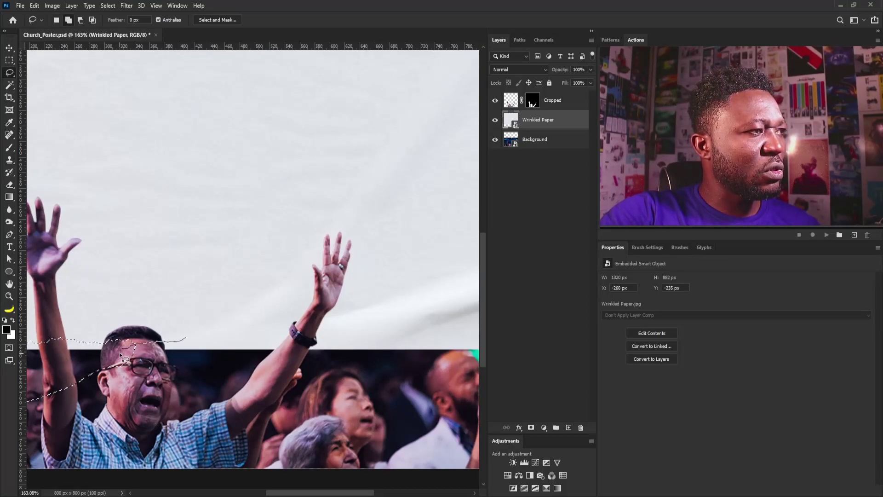
pyautogui.moveTo(225, 342); pyautogui.dragTo(283, 340)
pyautogui.moveTo(454, 339)
pyautogui.mouseDown()
pyautogui.moveTo(455, 379)
pyautogui.moveTo(153, 389)
pyautogui.moveTo(123, 363)
pyautogui.mouseUp()
pyautogui.moveTo(415, 339)
pyautogui.mouseDown()
pyautogui.moveTo(250, 344)
pyautogui.moveTo(314, 342)
pyautogui.moveTo(301, 348)
pyautogui.mouseUp()
pyautogui.scroll(-3, 301, 348)
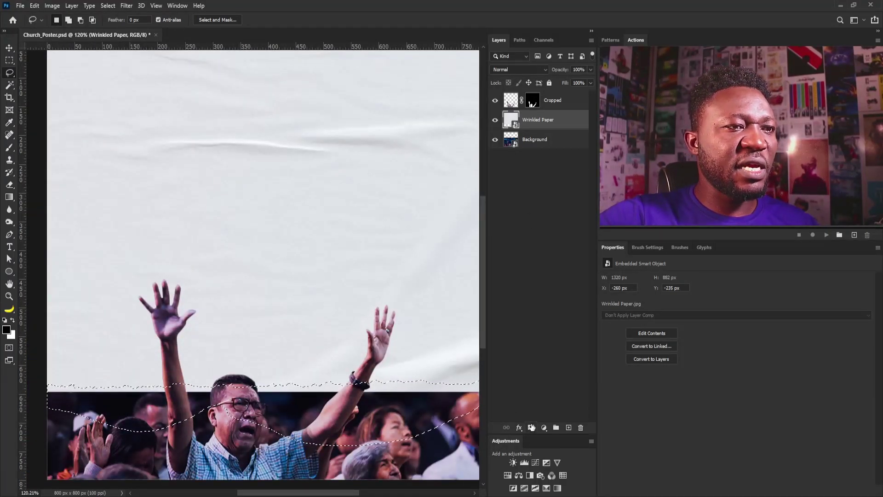
# Add a layer mask to Wrinkled Paper from the selection and invert it to leave a torn lower edge
pyautogui.click(532, 427)
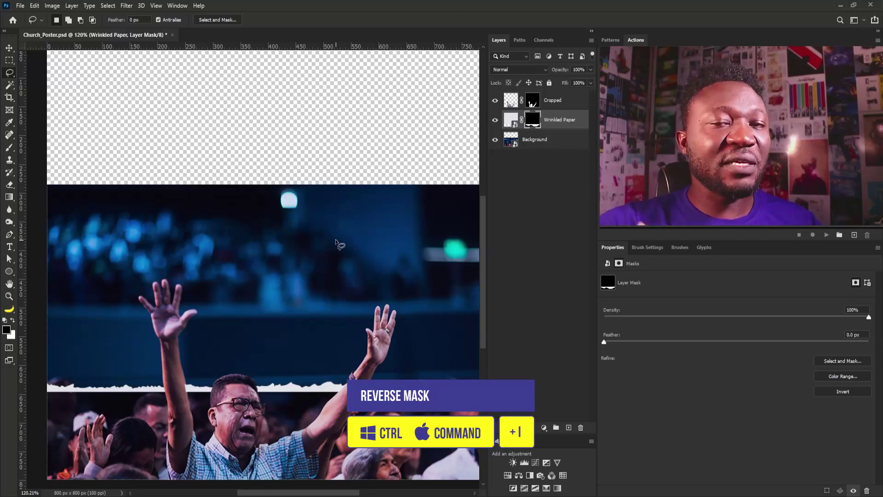
pyautogui.press('ctrl')
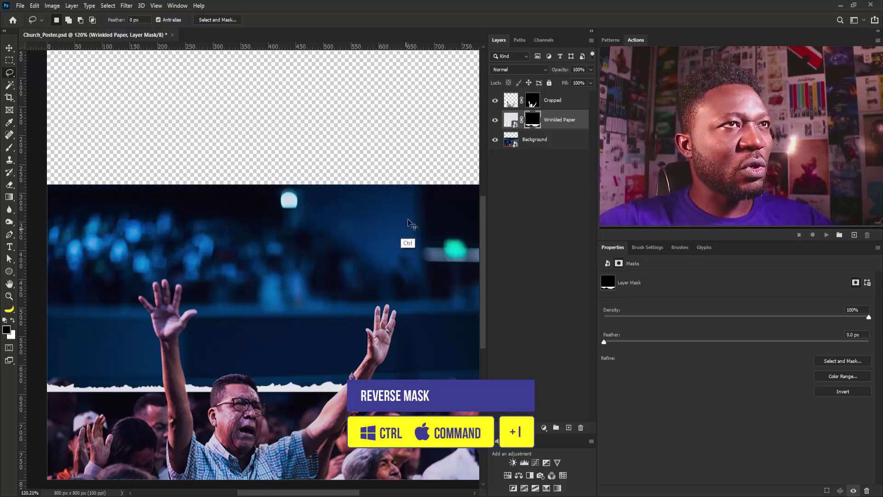
pyautogui.hotkey('ctrl', 'i')
# Add the text "Worship" in Montserrat Bold on the paper above the man's raised hand
pyautogui.moveTo(339, 286); pyautogui.dragTo(328, 300)
pyautogui.moveTo(188, 332); pyautogui.dragTo(199, 339)
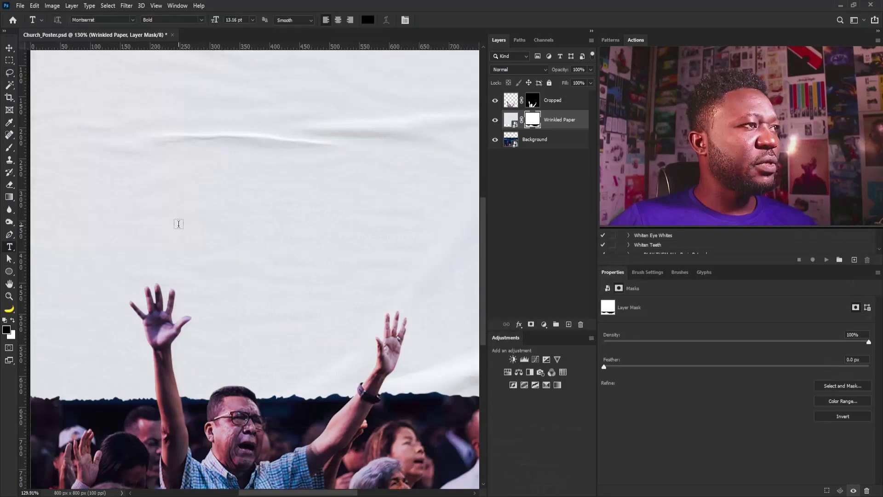
pyautogui.click(179, 226)
pyautogui.write('WORSHIP')
pyautogui.click(8, 56)
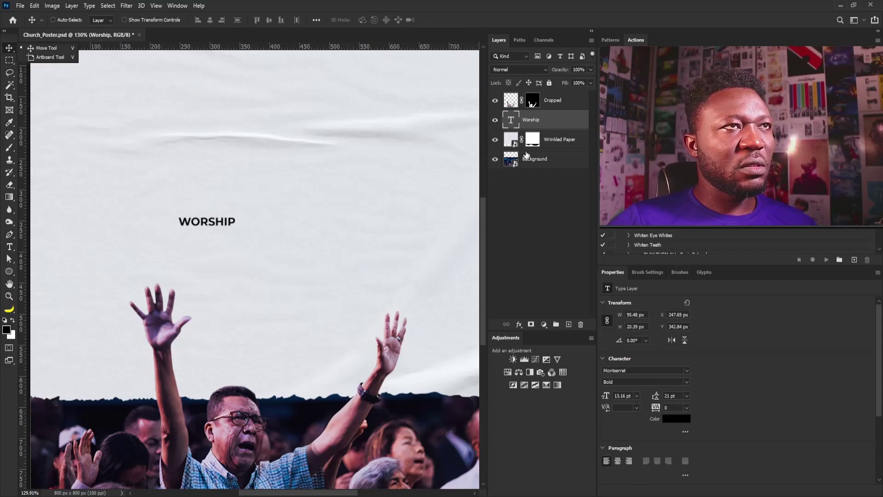
# Turn off All Caps for the Worship text and set its font to Playfair Display Bold
pyautogui.click(534, 120)
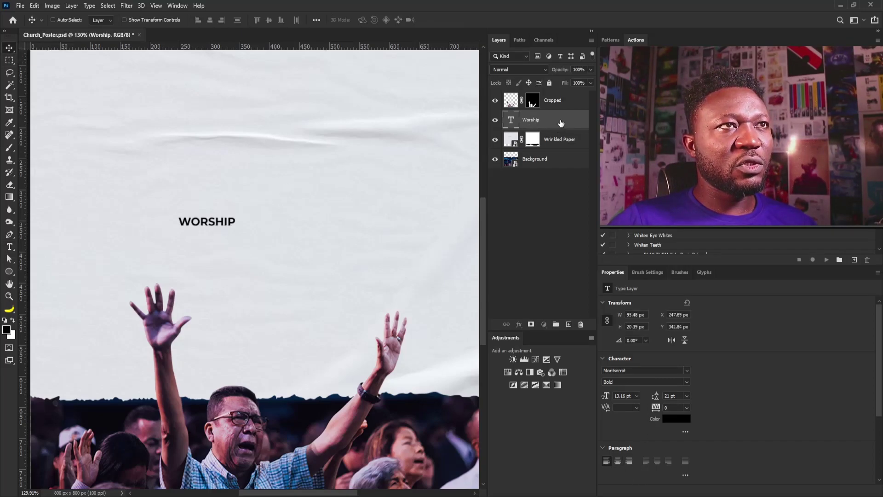
pyautogui.scroll(-3, 642, 385)
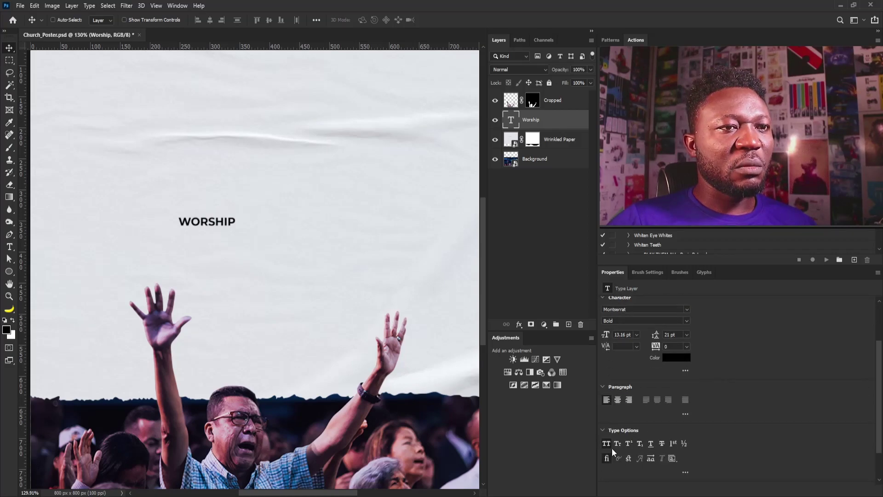
pyautogui.hotkey('ctrl', 'shift', 'k')
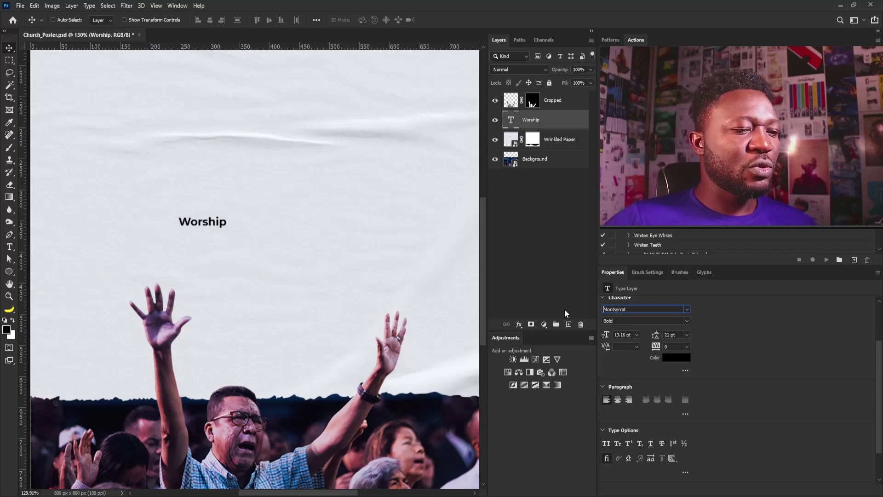
pyautogui.hotkey('ctrl', 'a')
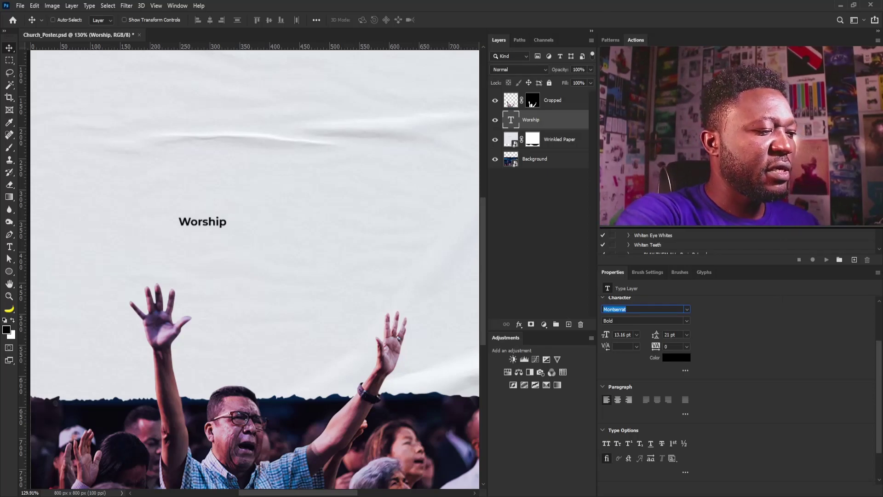
pyautogui.write('playf')
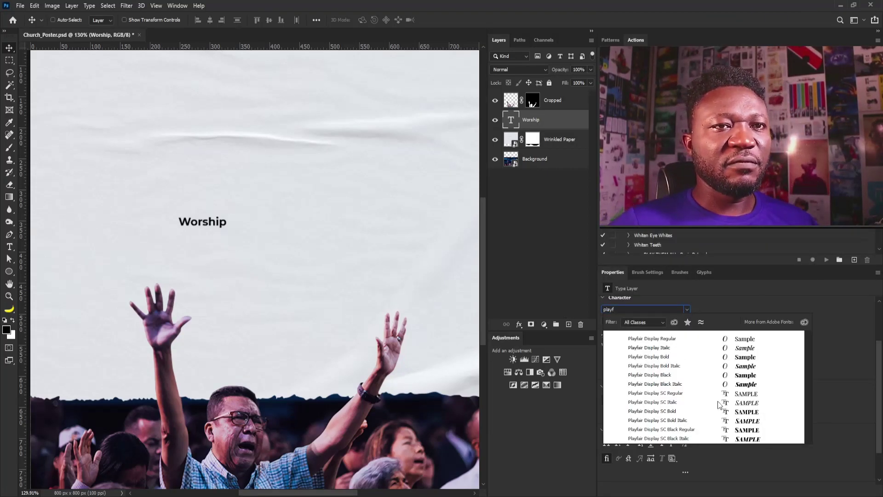
pyautogui.click(746, 357)
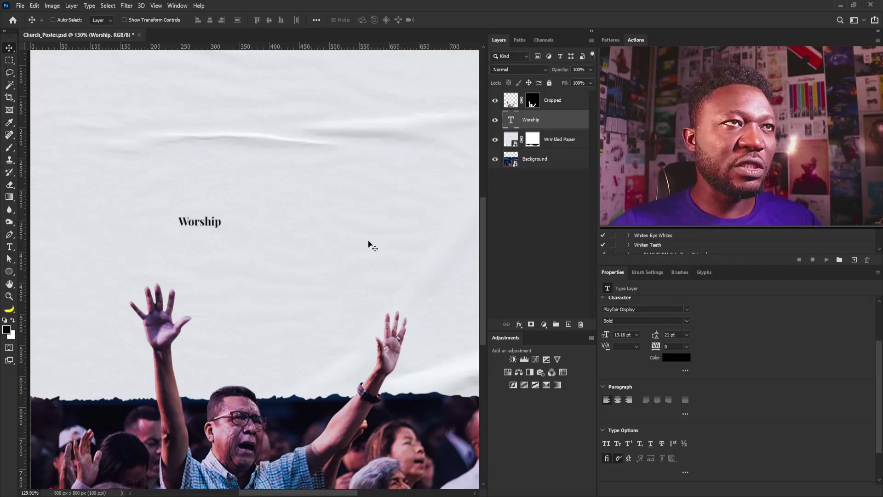
# Enlarge the Worship text to about 72.5 pt with -40 tracking and position it on the right half of the paper
pyautogui.press('ctrl')
pyautogui.hotkey('ctrl', 't')
pyautogui.moveTo(221, 227); pyautogui.dragTo(309, 293)
pyautogui.moveTo(209, 207); pyautogui.dragTo(327, 236)
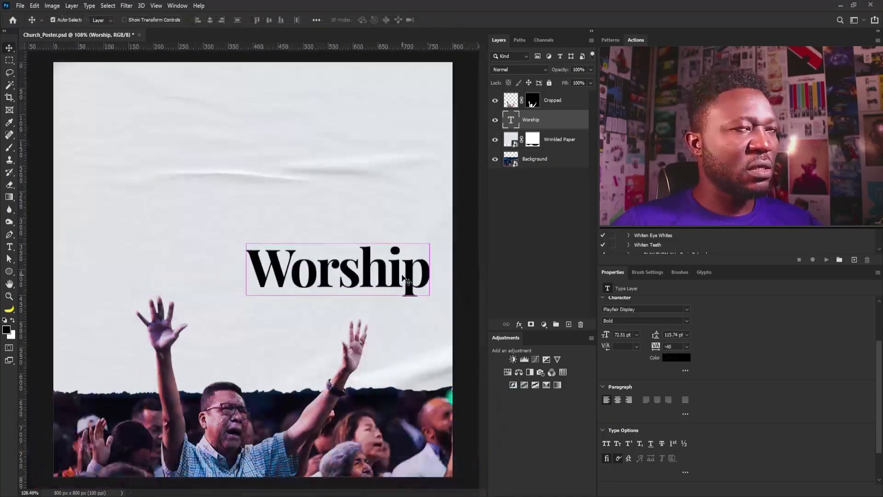
# Duplicate the Worship text layer, move the copy to the left and change its text to "My"
pyautogui.hotkey('ctrl', 'j')
pyautogui.moveTo(347, 273); pyautogui.dragTo(223, 274)
pyautogui.doubleClick(303, 263)
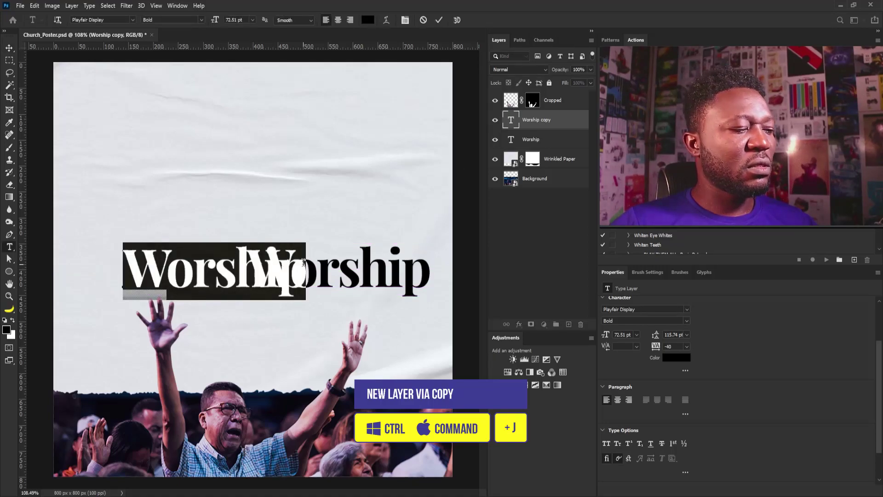
pyautogui.write('My')
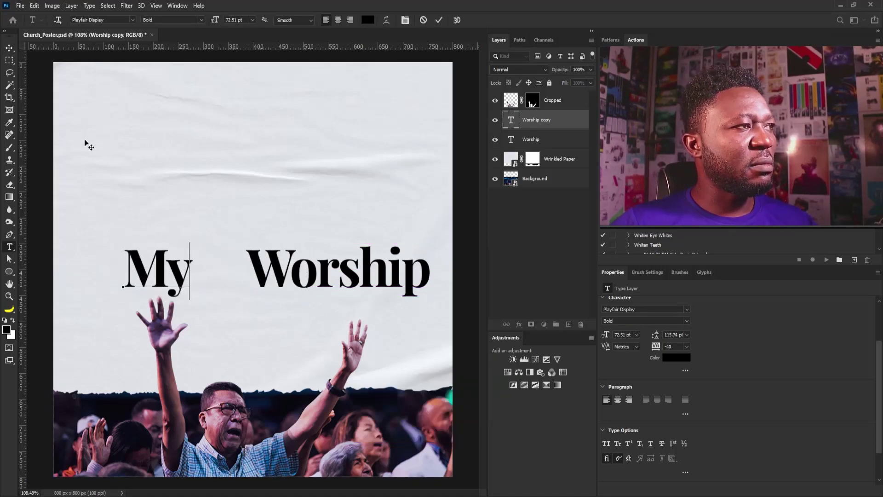
pyautogui.click(11, 49)
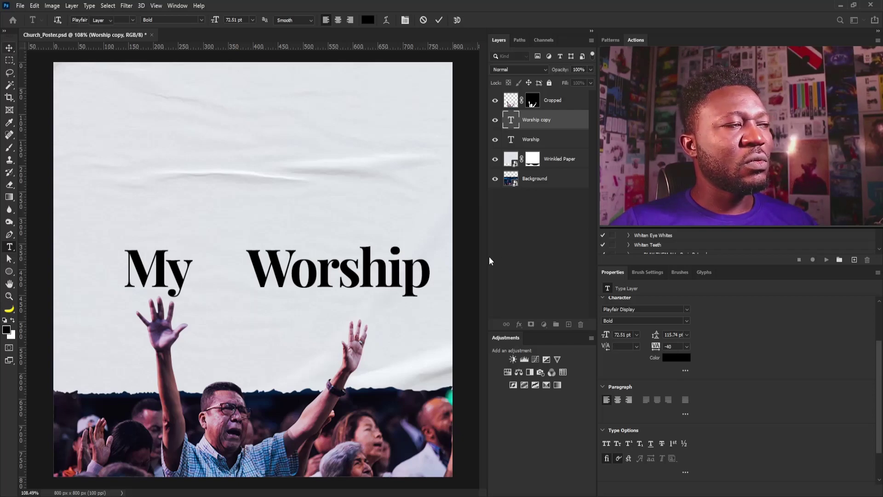
# Set the My text to Bold Italic and move it right up against the word Worship
pyautogui.click(685, 321)
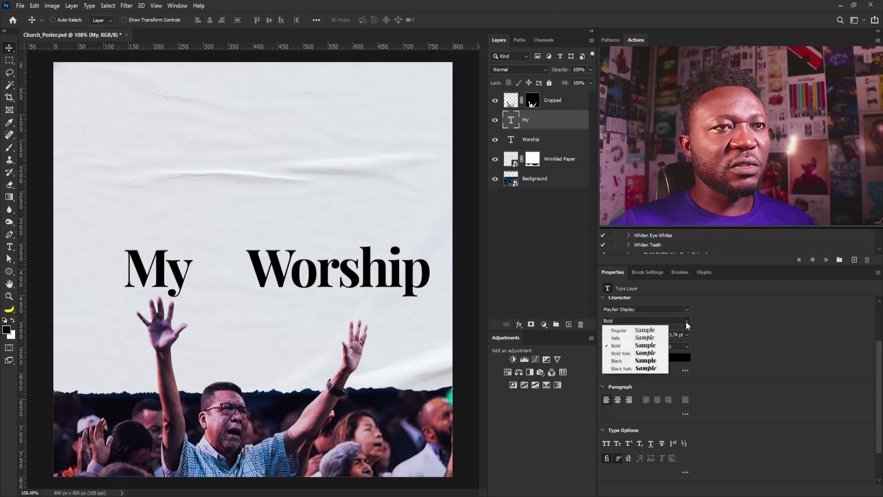
pyautogui.click(654, 353)
pyautogui.moveTo(228, 282); pyautogui.dragTo(291, 282)
# Scale the My and Worship text layers together to about 146% and move them down behind the raised hands
pyautogui.keyDown('ctrl'); pyautogui.click(531, 140); pyautogui.keyUp('ctrl')
pyautogui.hotkey('ctrl', 't')
pyautogui.moveTo(185, 296); pyautogui.dragTo(71, 318)
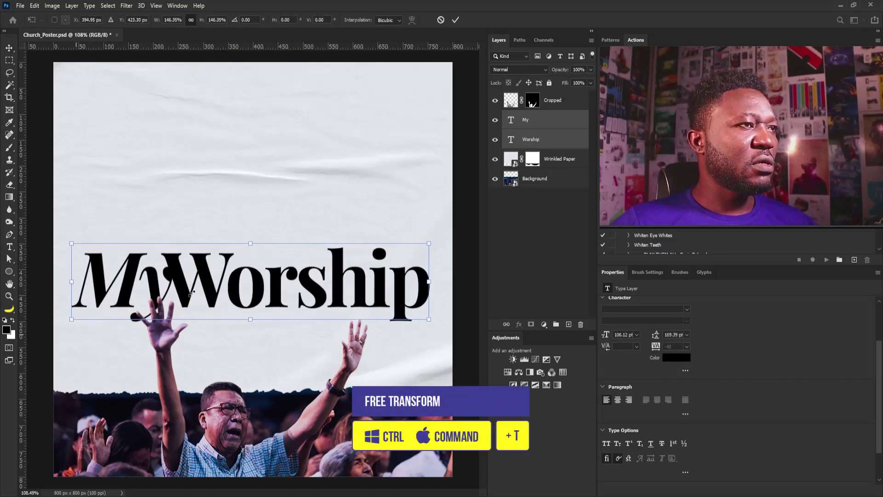
pyautogui.moveTo(318, 282)
pyautogui.mouseDown()
pyautogui.moveTo(314, 298)
pyautogui.moveTo(315, 286)
pyautogui.mouseUp()
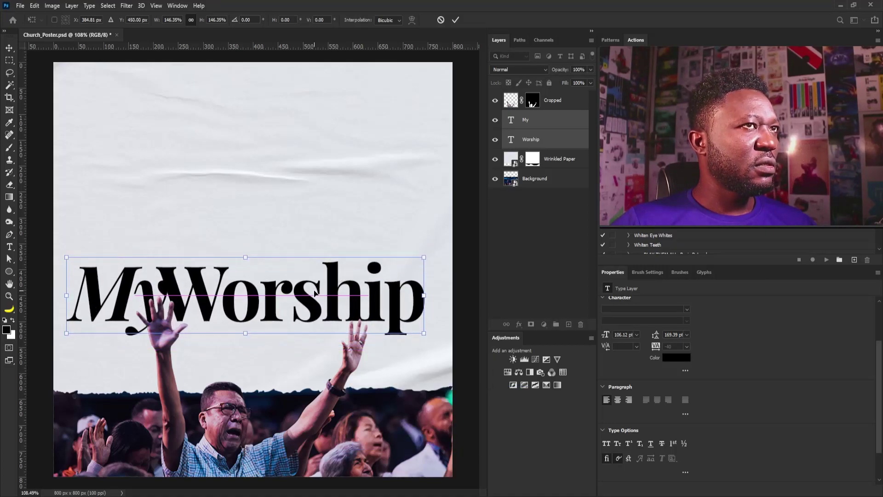
pyautogui.press('Return')
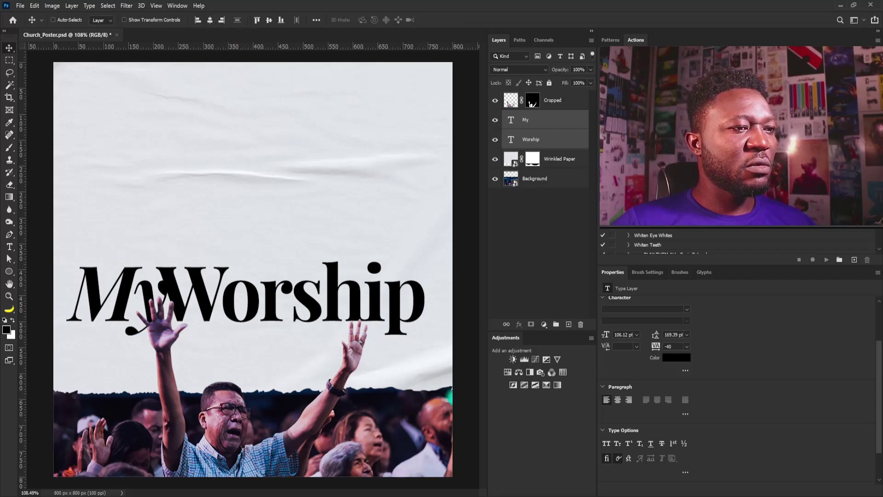
# Add the text "A special Sunday Service" above the My Worship title and set it in All Caps
pyautogui.press('t')
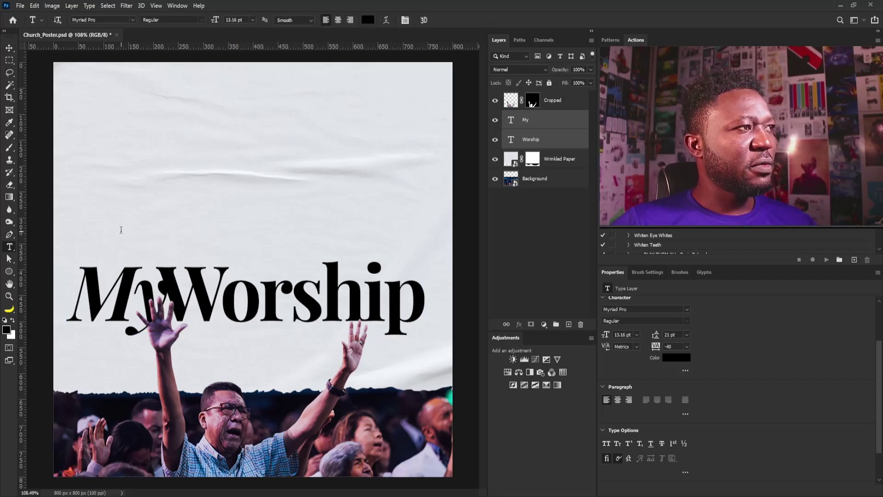
pyautogui.click(121, 242)
pyautogui.write('A special Sunday Service')
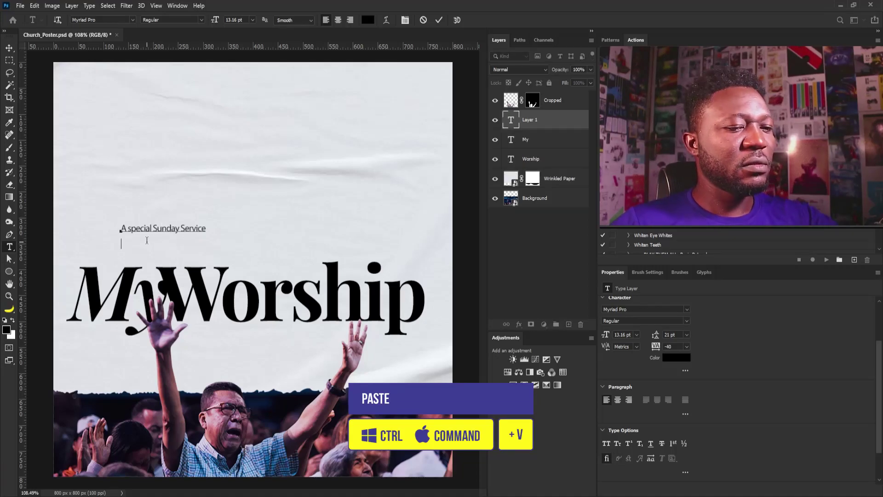
pyautogui.click(10, 48)
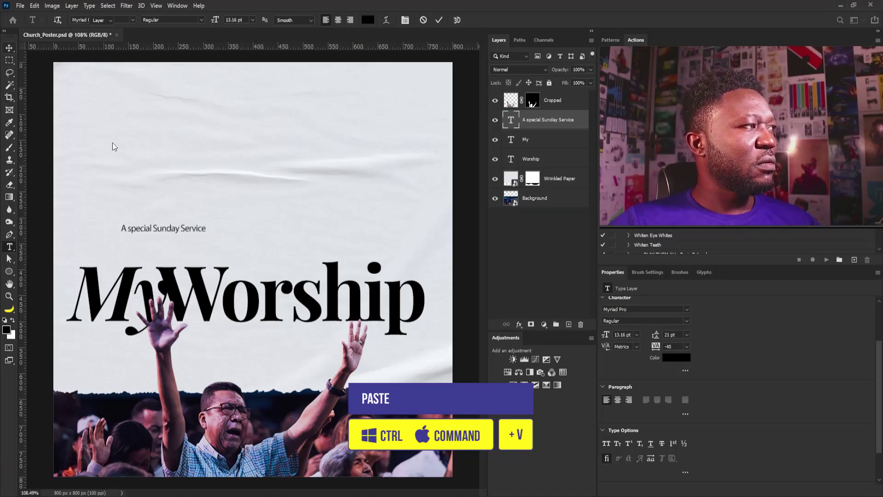
pyautogui.click(606, 443)
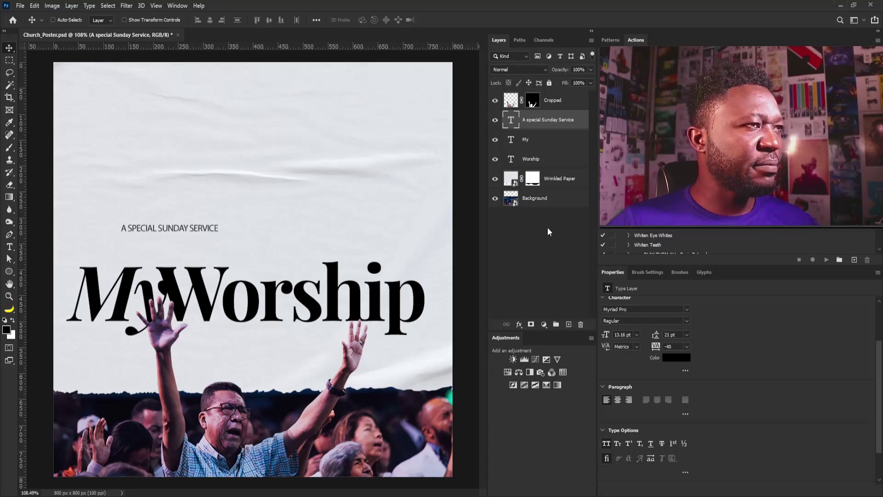
# Set the Sunday service tagline's tracking to 200 and position it just above the word My
pyautogui.write('0')
pyautogui.press('Return')
pyautogui.moveTo(188, 229); pyautogui.dragTo(149, 258)
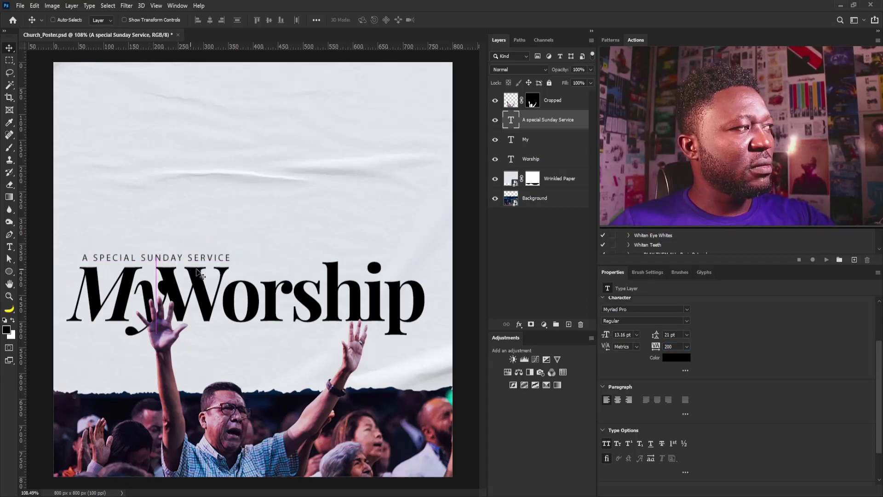
pyautogui.moveTo(200, 275); pyautogui.dragTo(201, 274)
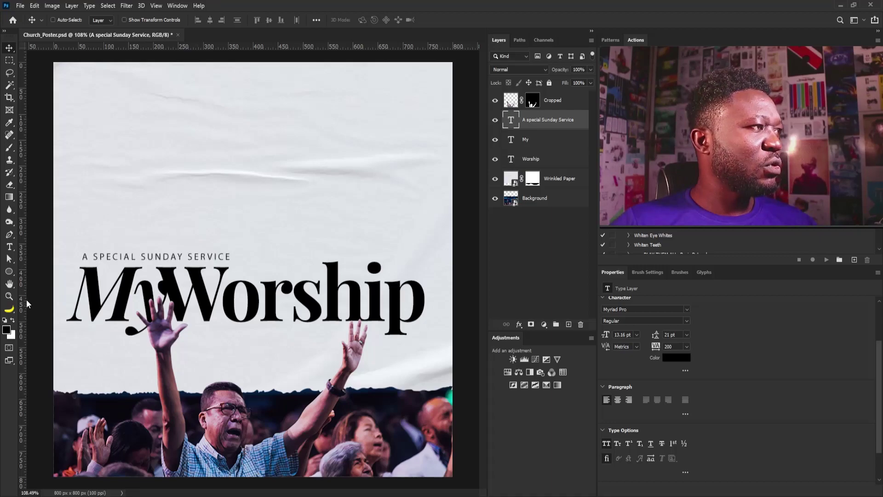
# Place a vertical ruler guide at the start edge of the Sunday service tagline
pyautogui.moveTo(23, 297); pyautogui.dragTo(81, 300)
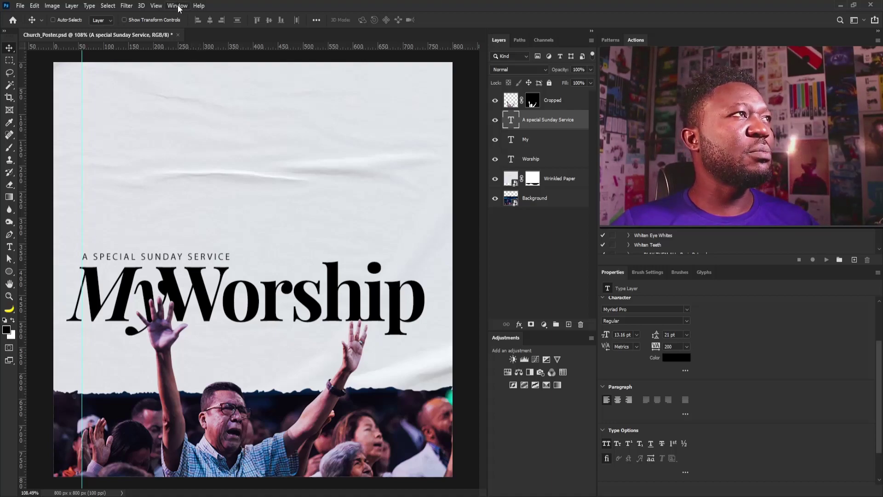
pyautogui.click(161, 6)
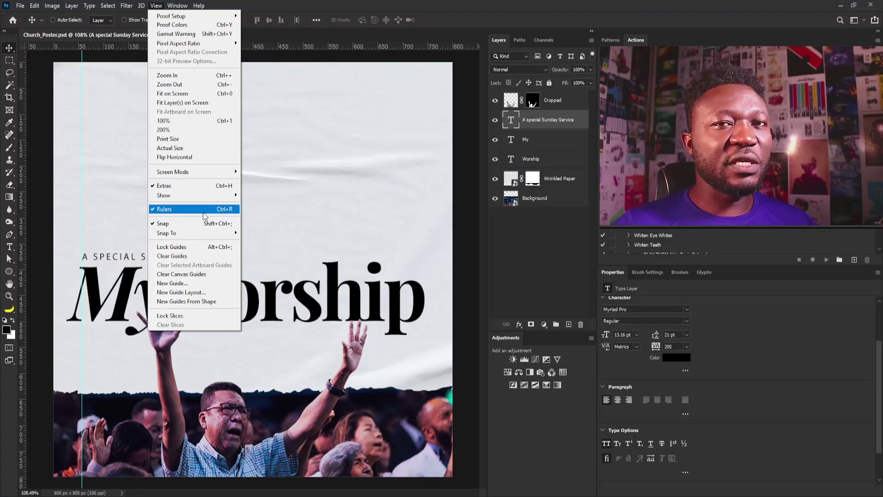
pyautogui.click(116, 204)
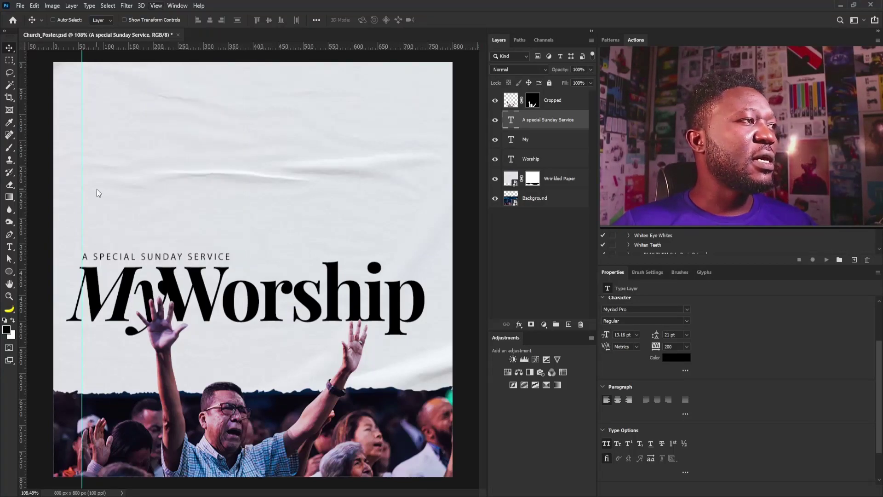
# Add a new text layer reading "30th Feb" above the tagline and set it in Myriad Pro Bold
pyautogui.click(9, 247)
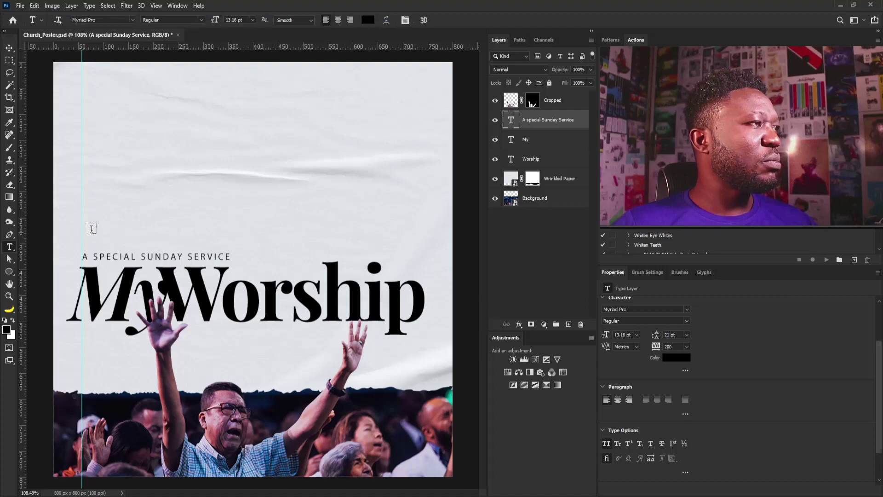
pyautogui.click(106, 193)
pyautogui.write('30TH FEB')
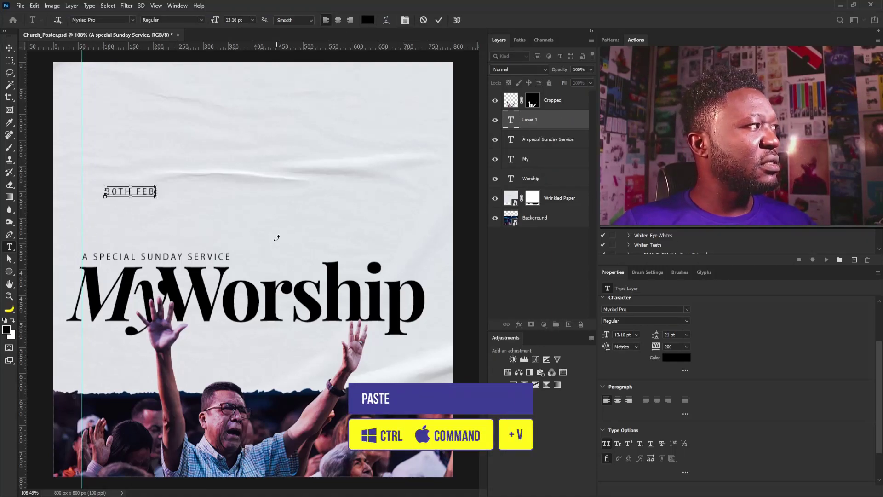
pyautogui.hotkey('ctrl', 'a')
pyautogui.click(685, 321)
pyautogui.click(669, 398)
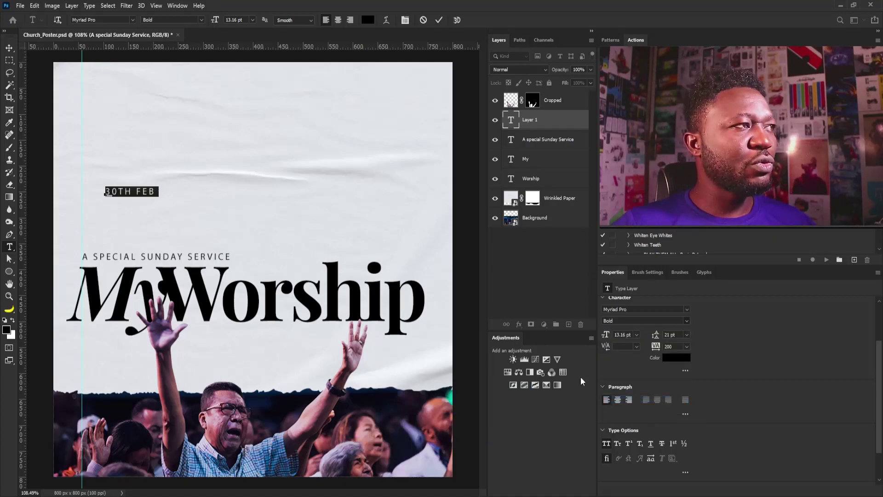
# Turn off All Caps for the date text and set its tracking to 0
pyautogui.hotkey('ctrl', 'shift', 'k')
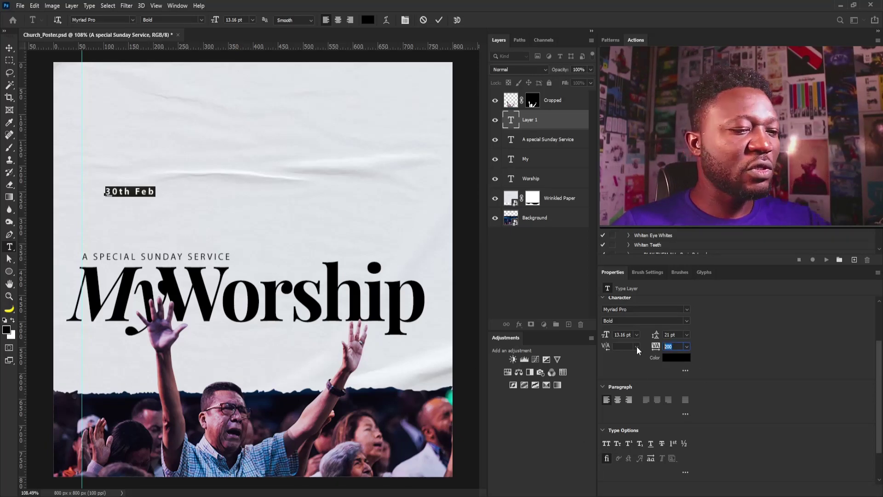
pyautogui.write('0')
pyautogui.press('Return')
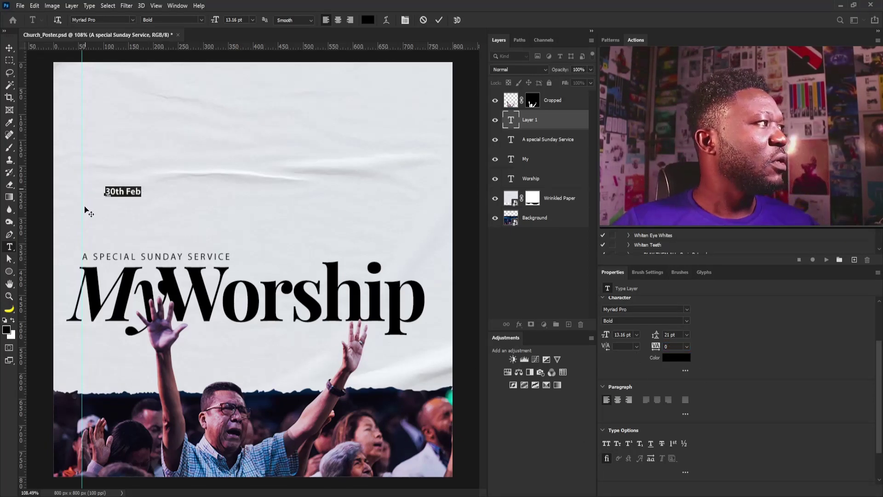
# Extend the date text to read "30th Feb., 2022"
pyautogui.click(137, 189)
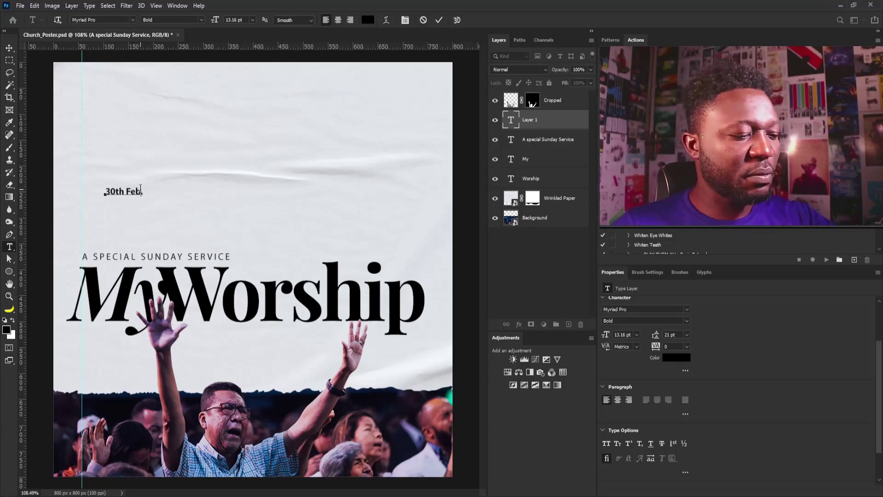
pyautogui.write('..')
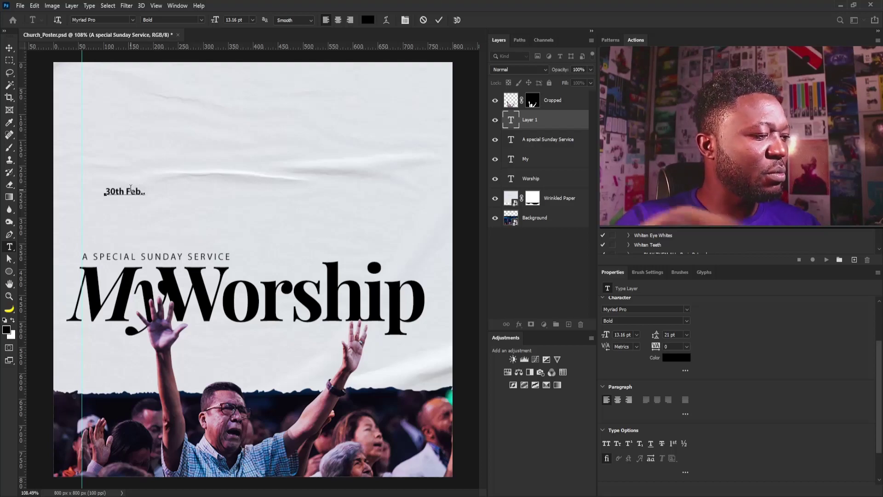
pyautogui.write(' 2022')
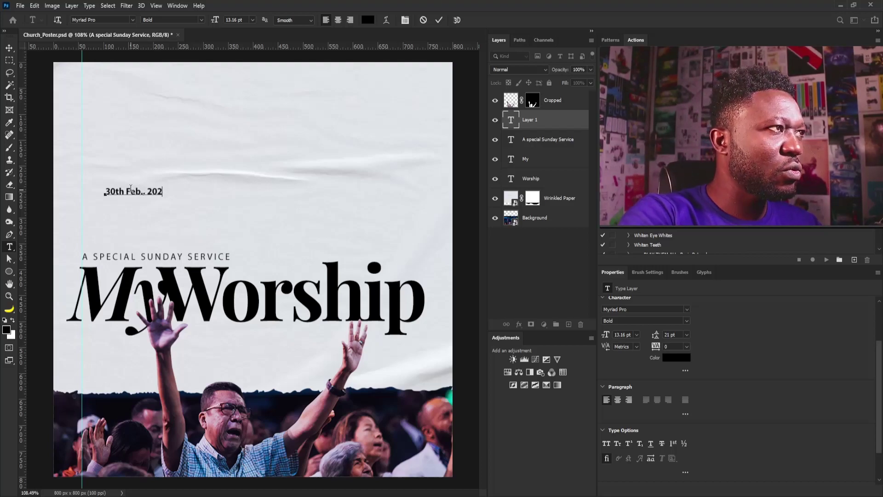
pyautogui.click(8, 45)
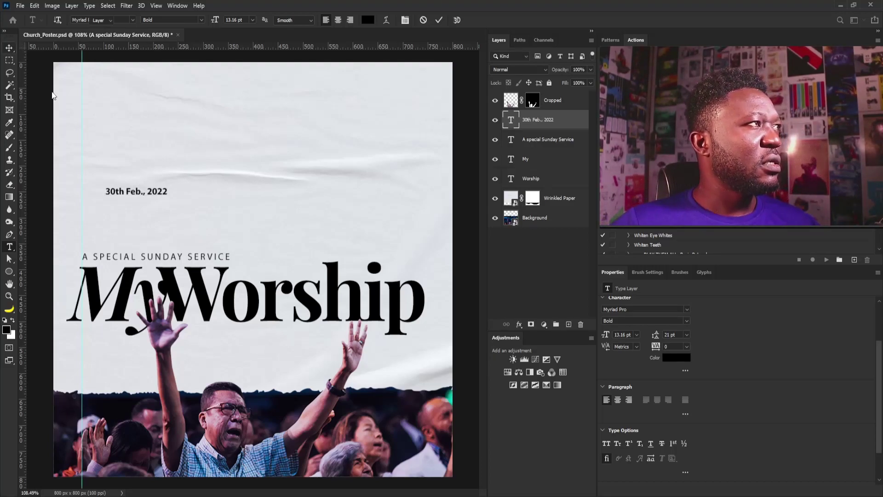
# Scale the date text to about 13.79 pt and align its start with the vertical guide
pyautogui.hotkey('ctrl', 't')
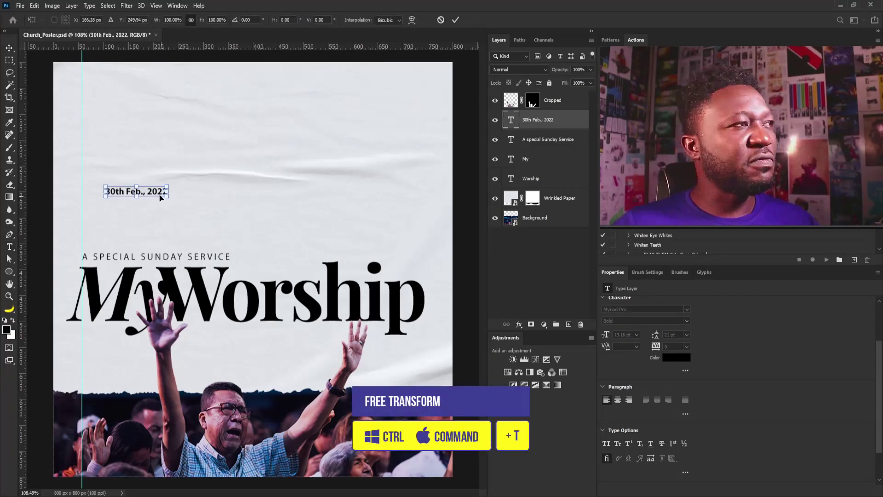
pyautogui.moveTo(169, 194); pyautogui.dragTo(194, 202)
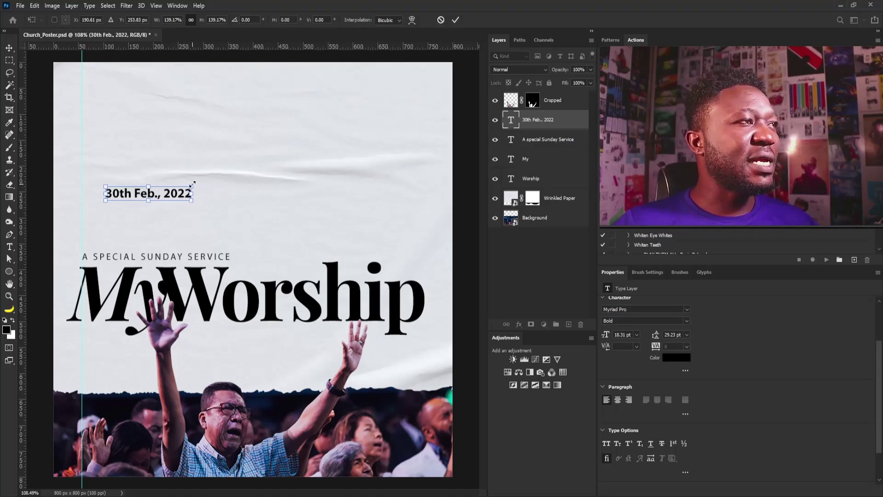
pyautogui.moveTo(193, 186); pyautogui.dragTo(133, 198)
pyautogui.press('Return')
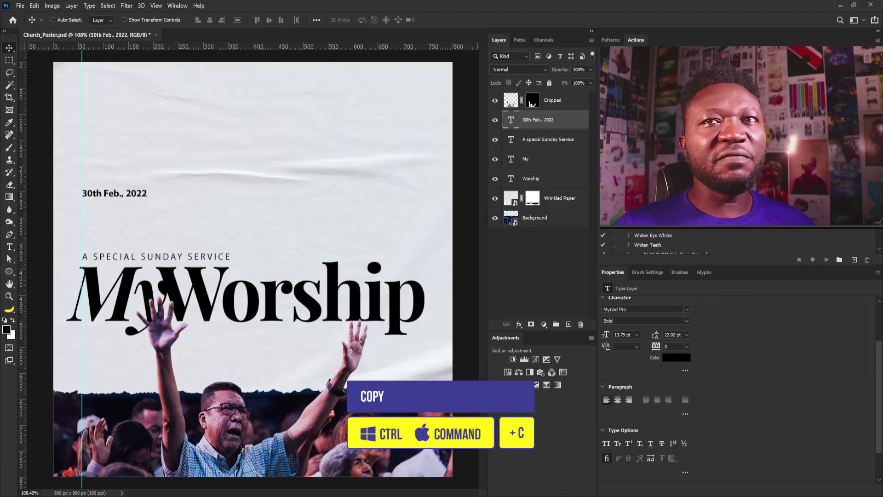
# Duplicate the date layer just below the original and replace the copy's text with the venue name and address on two lines
pyautogui.hotkey('ctrl', 'j')
pyautogui.moveTo(112, 193); pyautogui.dragTo(114, 210)
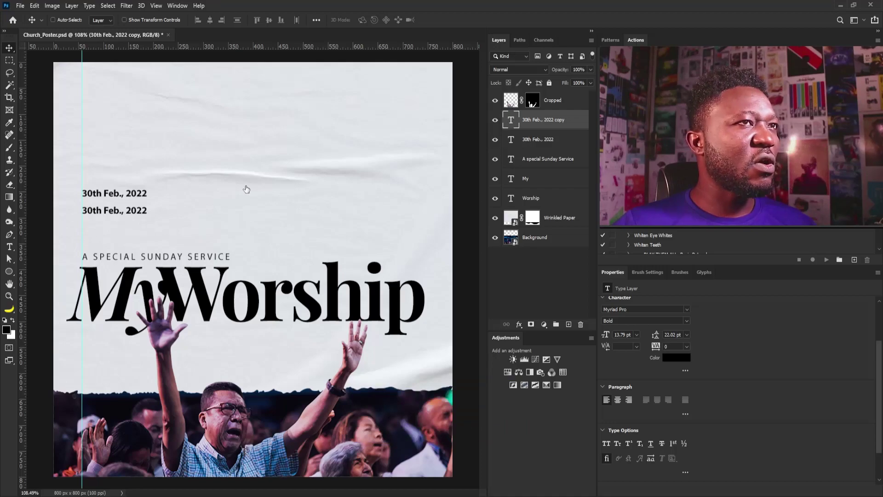
pyautogui.press('t')
pyautogui.press('Return')
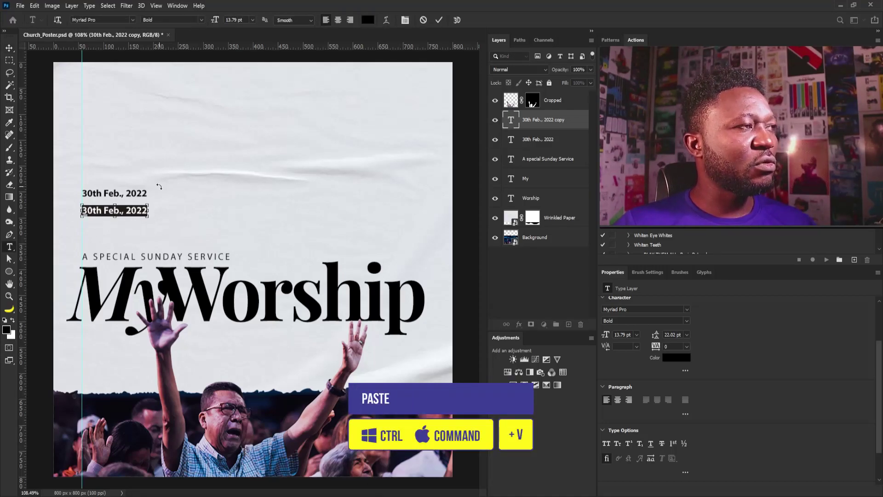
pyautogui.write('The galaxy house. 4318 G Trosby Rd. Carrol TX 75006')
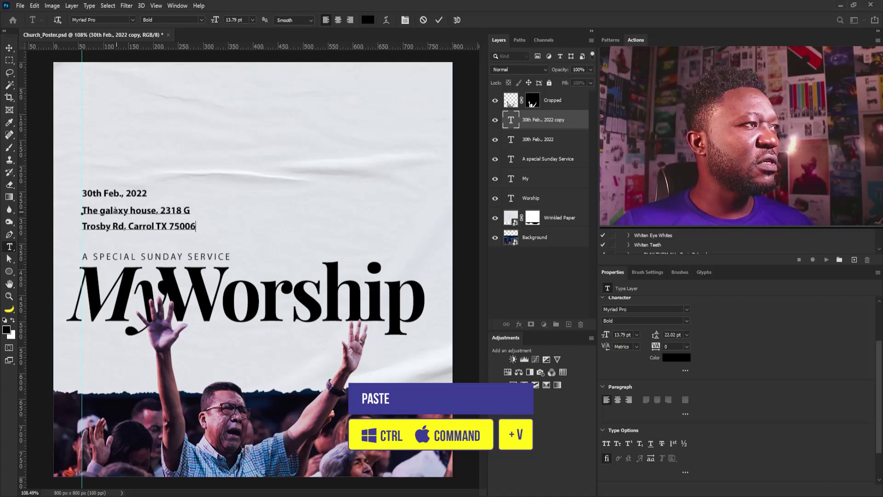
# Correct the venue text by capitalising Galaxy and House and using commas instead of periods as separators
pyautogui.moveTo(105, 211); pyautogui.dragTo(100, 212)
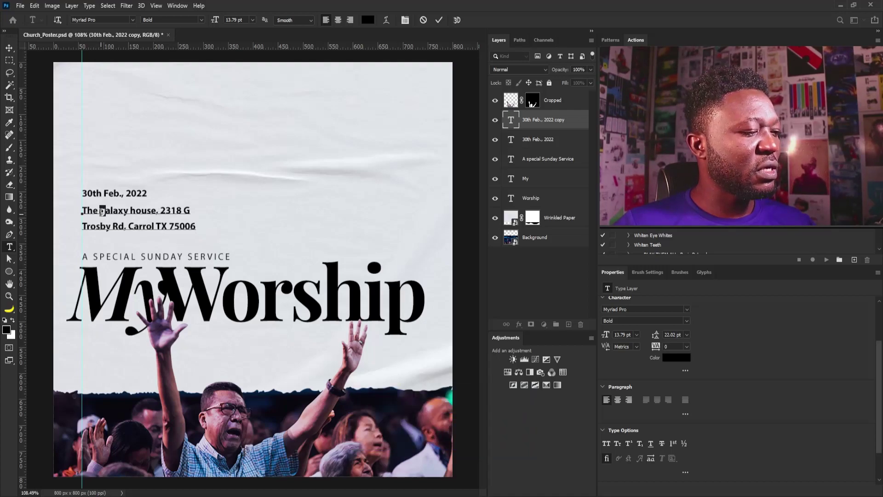
pyautogui.write('G')
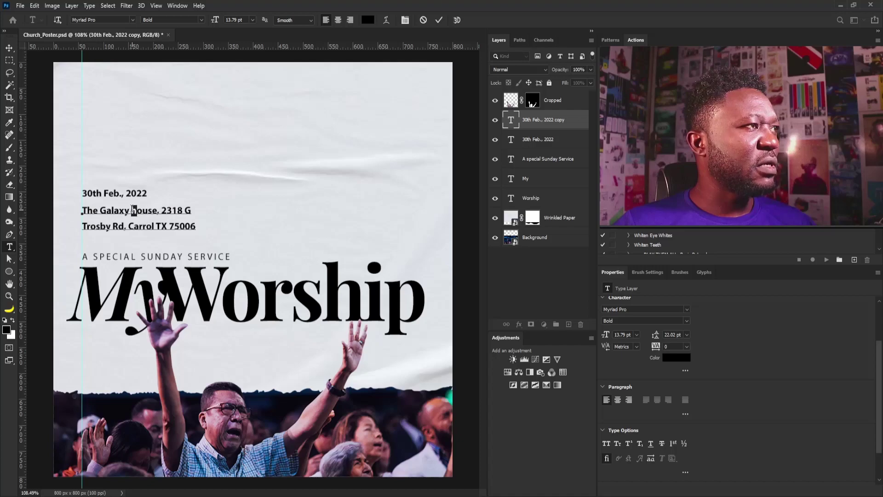
pyautogui.write('H')
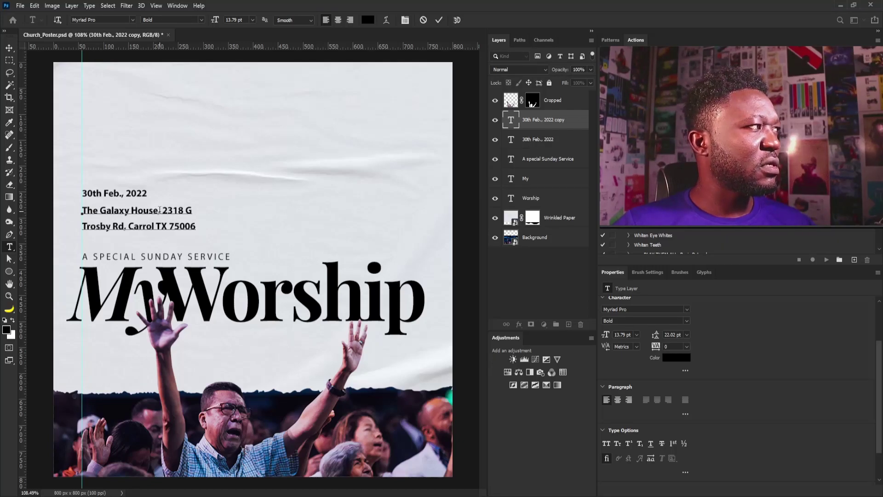
pyautogui.moveTo(162, 208); pyautogui.dragTo(207, 233)
# Change the font of the whole venue text block to Montserrat Medium
pyautogui.hotkey('ctrl', 'a')
pyautogui.click(102, 20)
pyautogui.write('m,o')
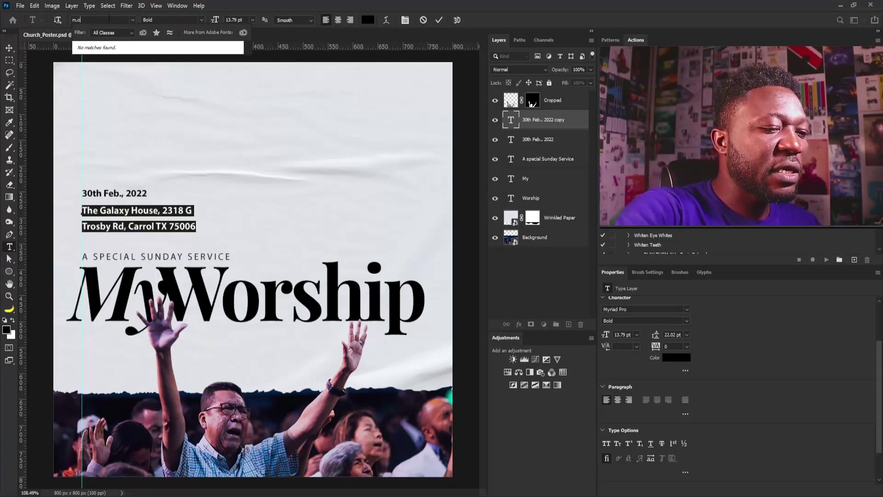
pyautogui.press('BackSpace')
pyautogui.press('BackSpace')
pyautogui.write('on')
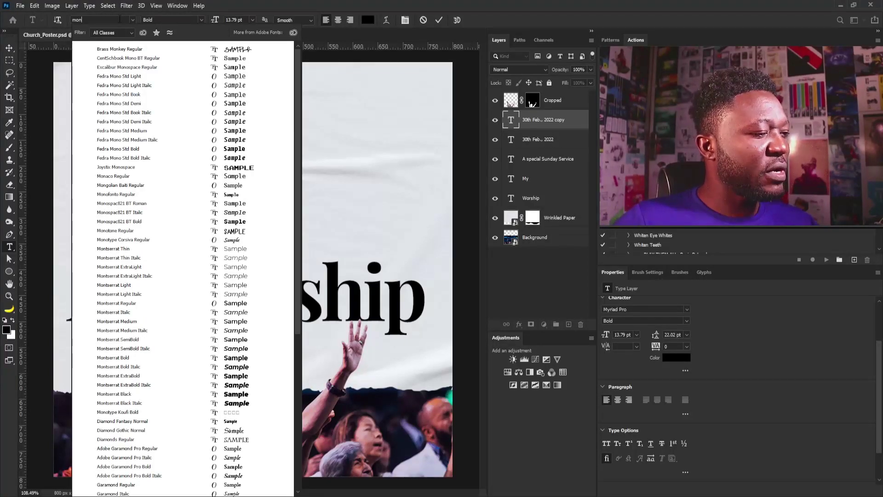
pyautogui.write('t')
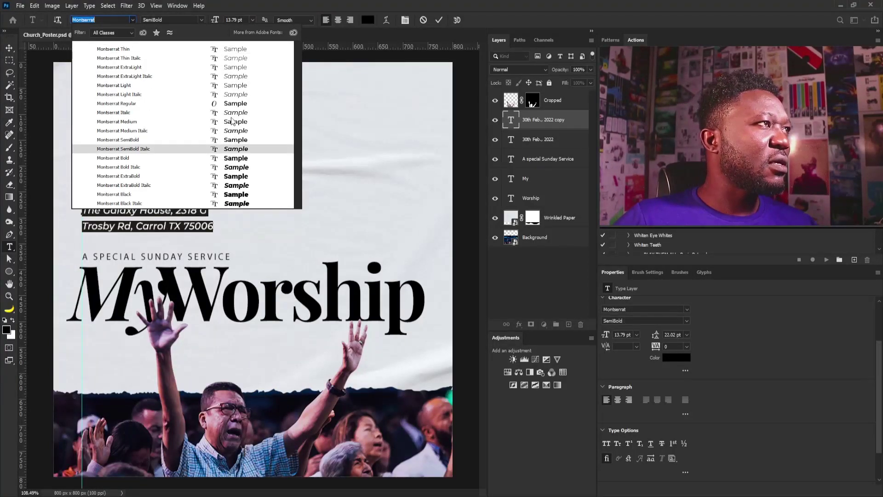
pyautogui.press('Escape')
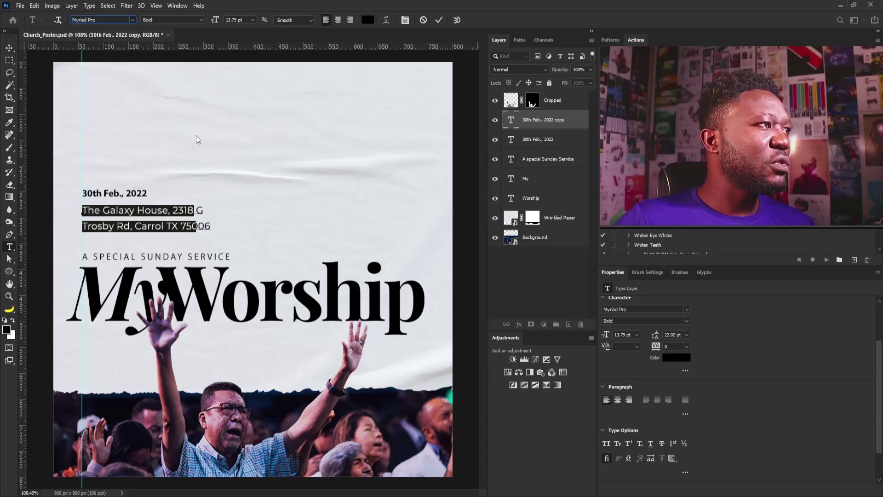
# Set only the words "The Galaxy House," in the venue text to Montserrat Bold
pyautogui.click(169, 209)
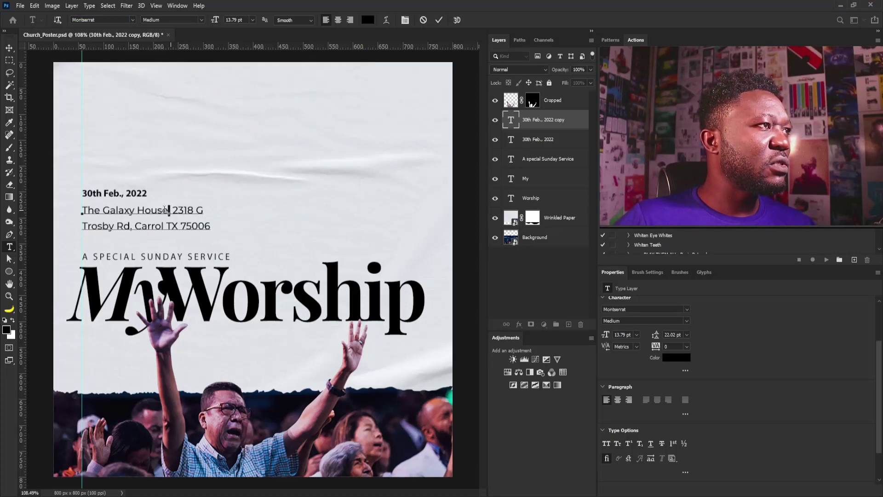
pyautogui.moveTo(167, 210); pyautogui.dragTo(46, 206)
pyautogui.click(201, 20)
pyautogui.click(184, 122)
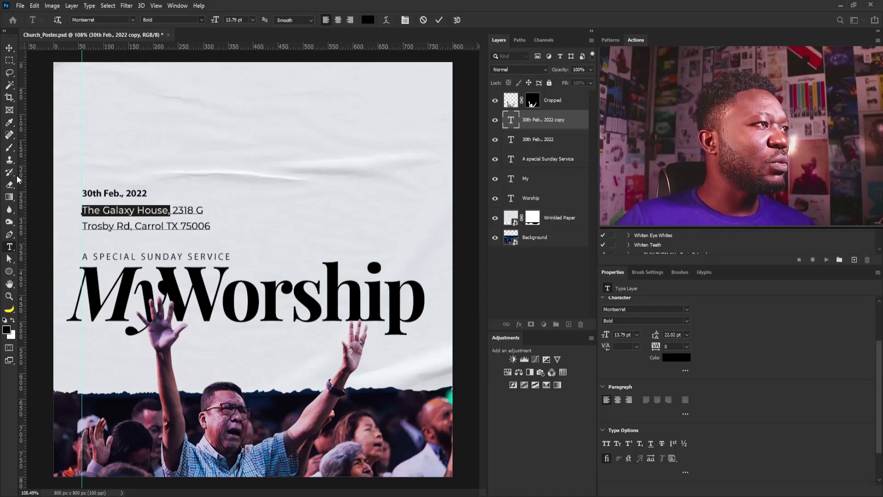
pyautogui.click(9, 48)
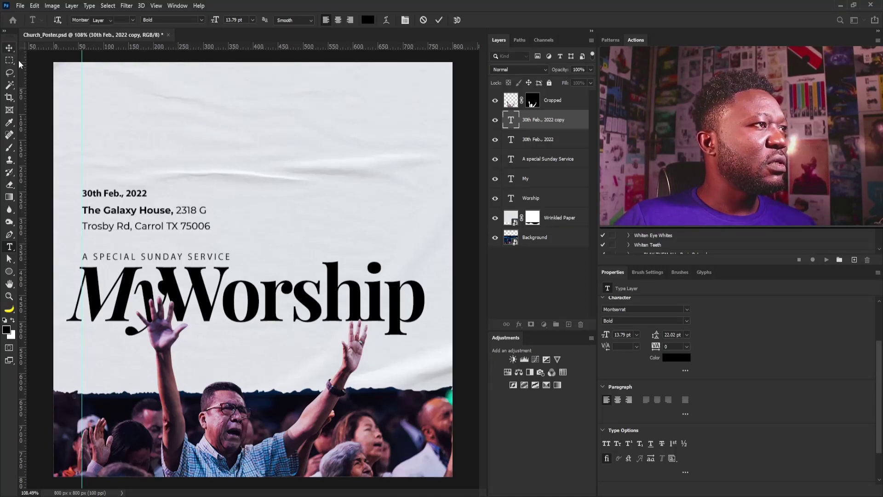
# Scale the two-line venue text block down proportionally, keeping it left-aligned under the date
pyautogui.hotkey('ctrl', 't')
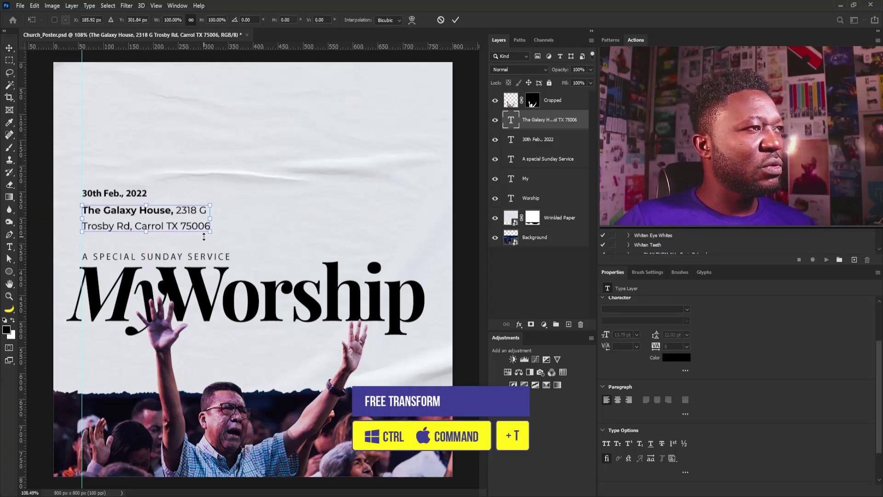
pyautogui.moveTo(210, 234); pyautogui.dragTo(137, 211)
pyautogui.press('Return')
# Set the font size of the date text to 14 pt
pyautogui.click(537, 138)
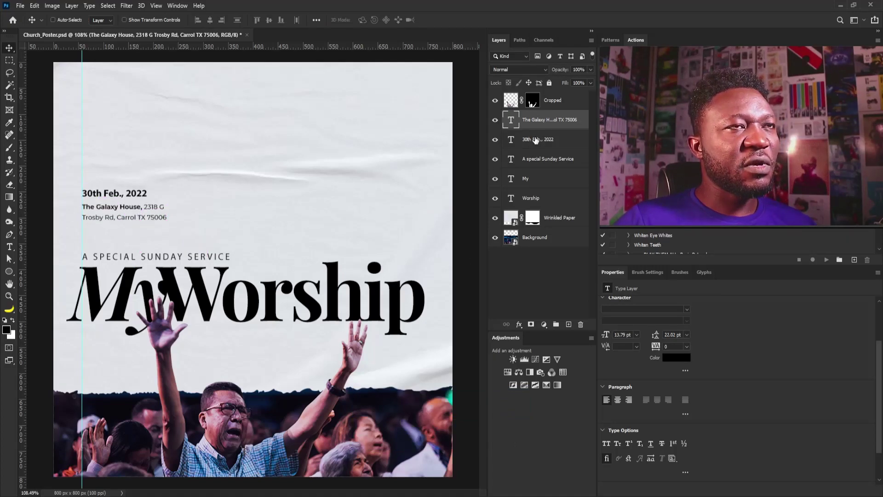
pyautogui.doubleClick(622, 334)
pyautogui.write('14')
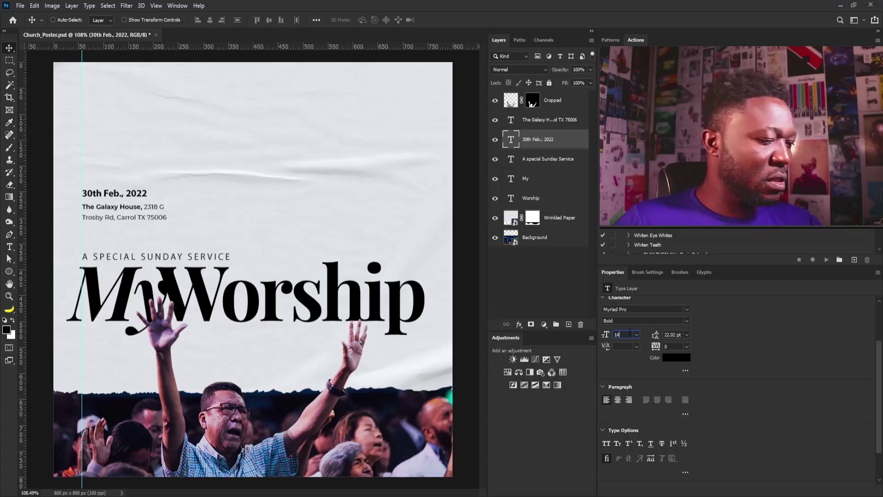
pyautogui.press('Return')
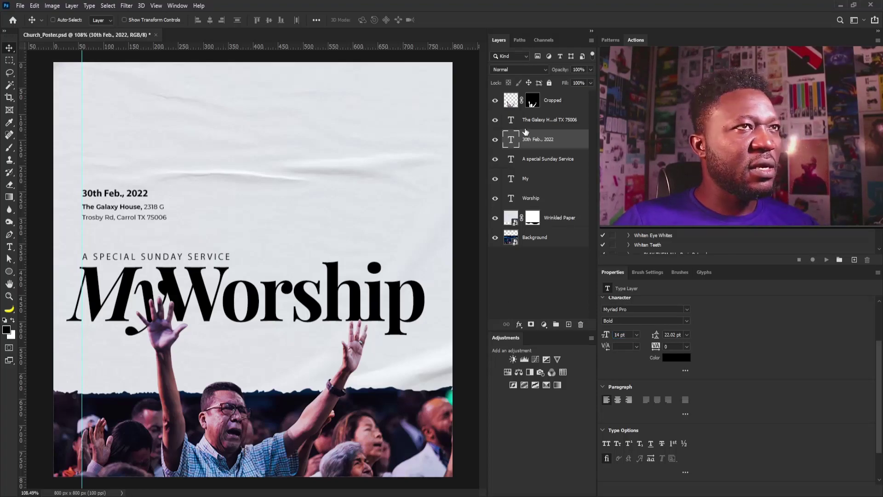
# Set the font size of the venue text to 10 pt
pyautogui.click(550, 120)
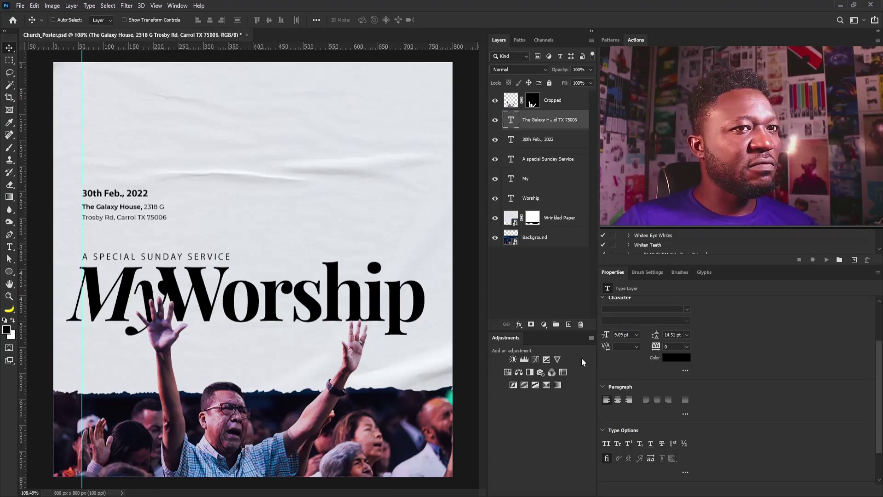
pyautogui.moveTo(631, 333); pyautogui.dragTo(575, 334)
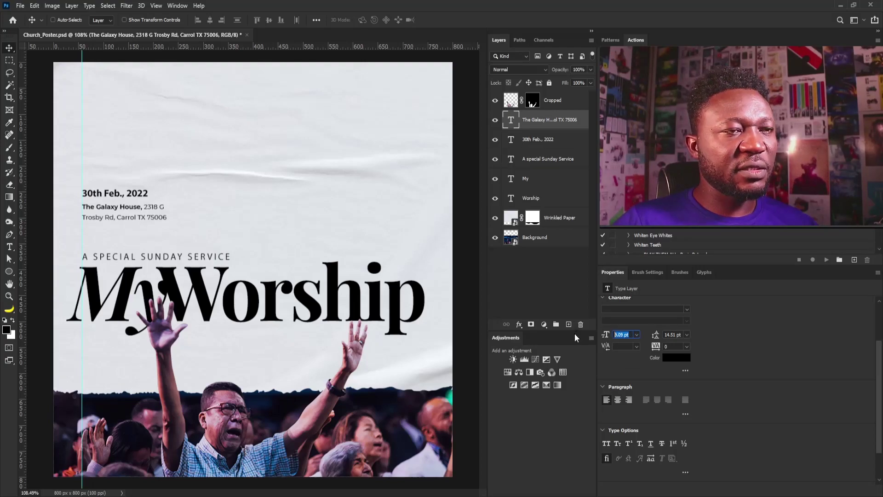
pyautogui.write('10')
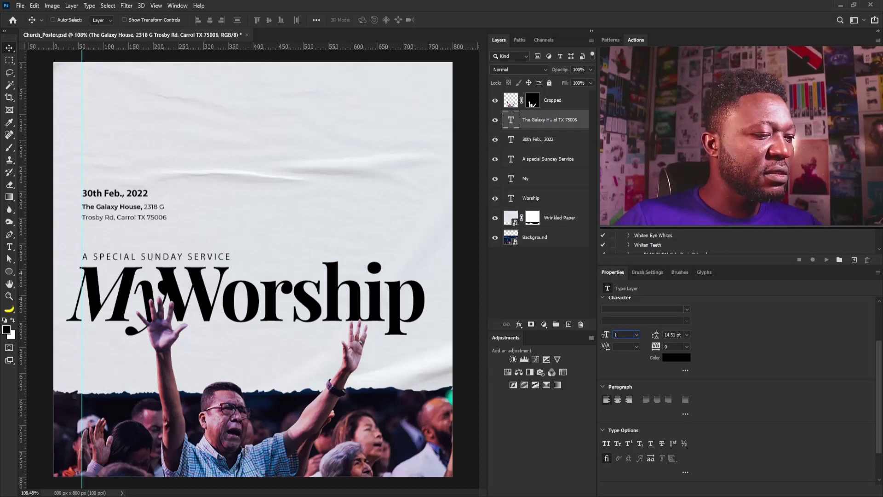
pyautogui.press('Return')
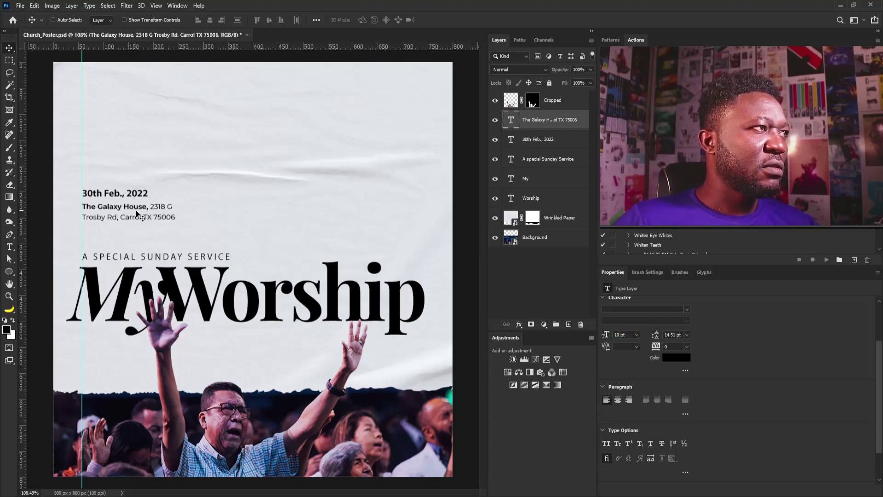
# Adjust the gap between the date and venue text and shift both blocks slightly up
pyautogui.moveTo(135, 219); pyautogui.dragTo(110, 210)
pyautogui.keyDown('shift'); pyautogui.click(541, 142); pyautogui.keyUp('shift')
# Duplicate the date layer below the venue text and replace the copy's text with "09:00am"
pyautogui.rightClick(120, 179)
pyautogui.rightClick(107, 180)
pyautogui.click(129, 185)
pyautogui.hotkey('ctrl', 'j')
pyautogui.moveTo(96, 186); pyautogui.dragTo(96, 226)
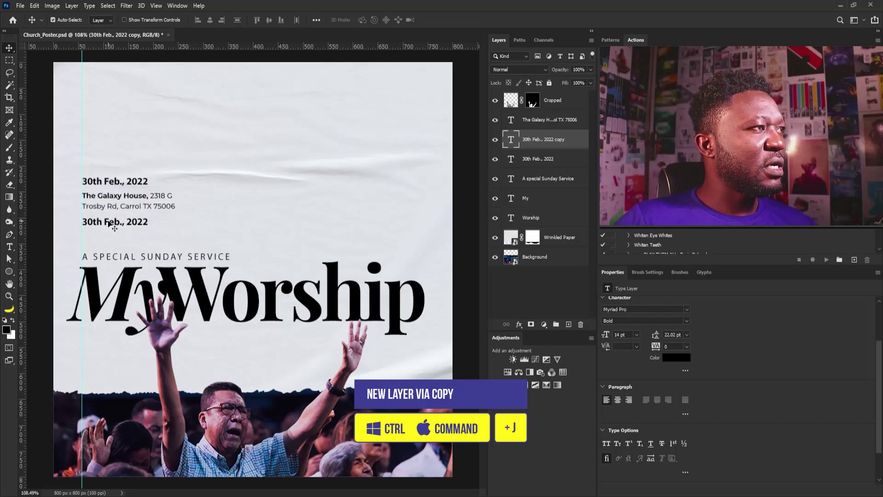
pyautogui.doubleClick(108, 221)
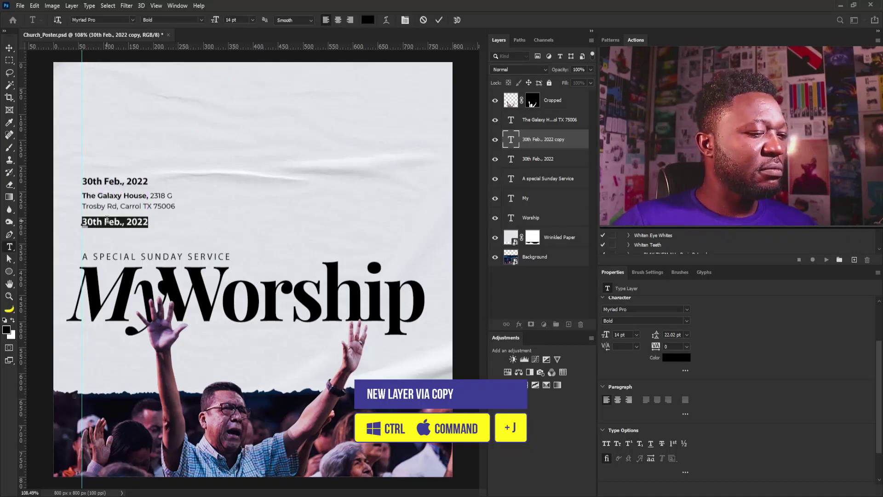
pyautogui.write('09')
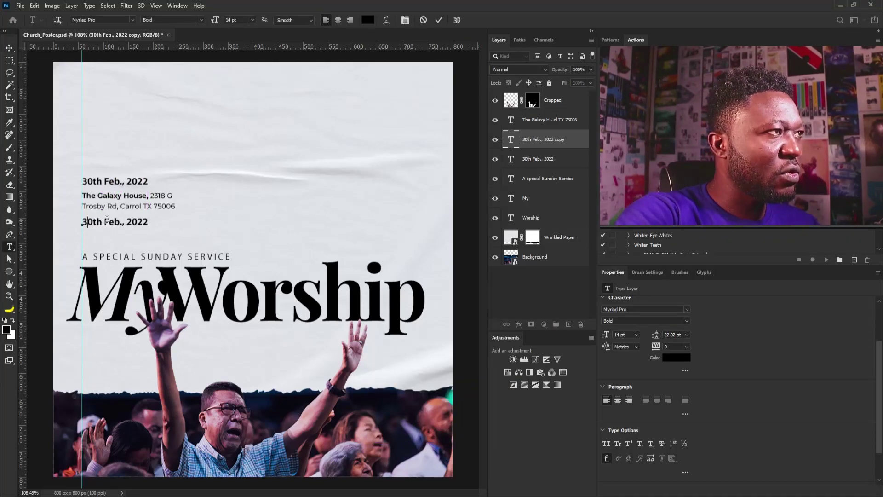
pyautogui.write(':00am')
pyautogui.hotkey('ctrl', 'Return')
# Enlarge the "09:00am" text proportionally to about 26 pt, keeping its left edge on the guide
pyautogui.hotkey('ctrl', 't')
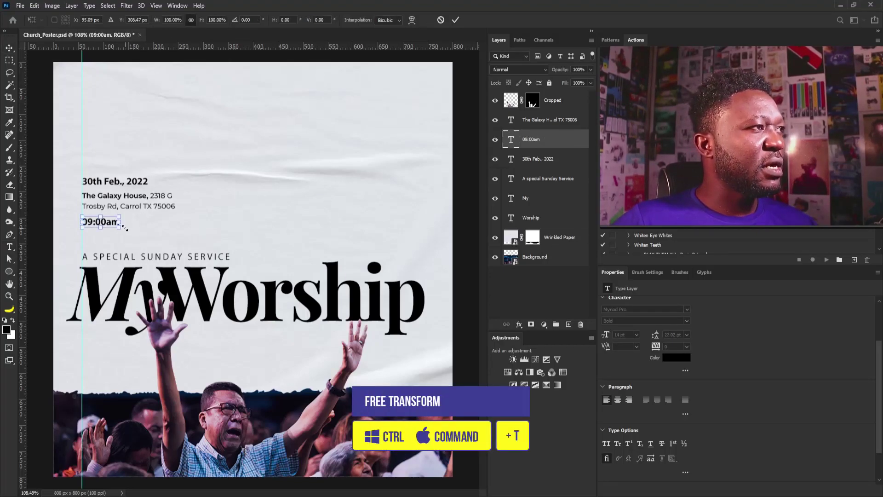
pyautogui.moveTo(119, 226)
pyautogui.mouseDown()
pyautogui.moveTo(153, 236)
pyautogui.moveTo(132, 230)
pyautogui.mouseUp()
pyautogui.press('Return')
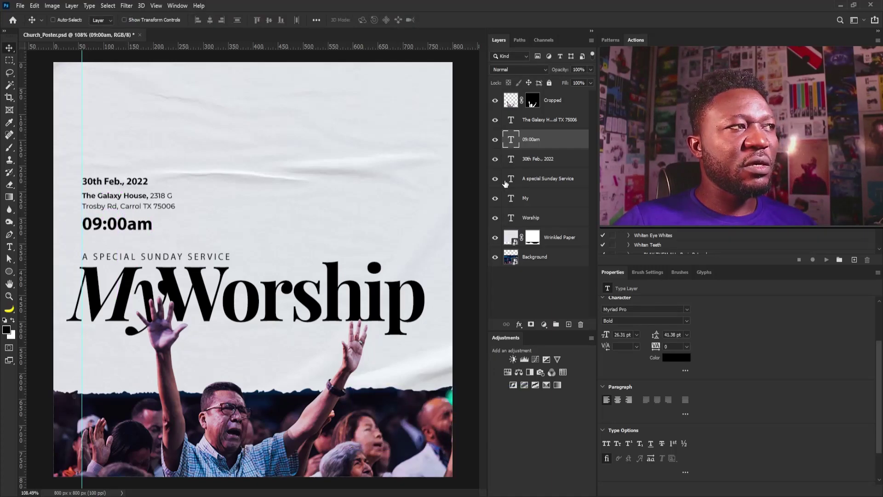
# Select the date, venue and time layers and move them up together, away from the tagline
pyautogui.click(545, 128)
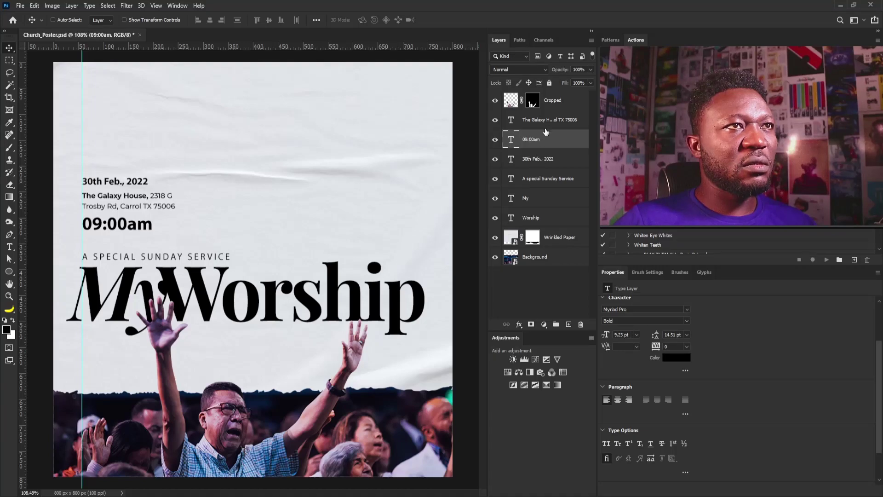
pyautogui.keyDown('shift'); pyautogui.click(524, 166); pyautogui.keyUp('shift')
pyautogui.moveTo(152, 199); pyautogui.dragTo(151, 185)
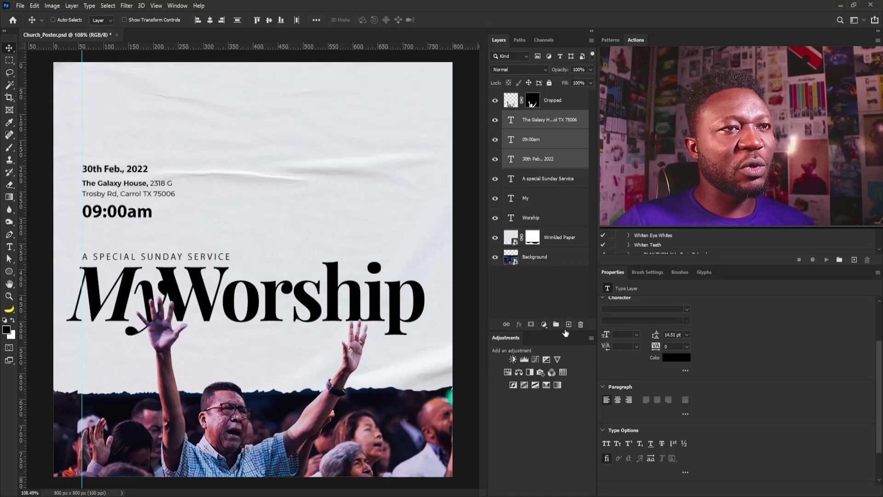
# Group the date, venue and time layers as "Date N time" and move the group slightly down towards the tagline
pyautogui.press('ctrl')
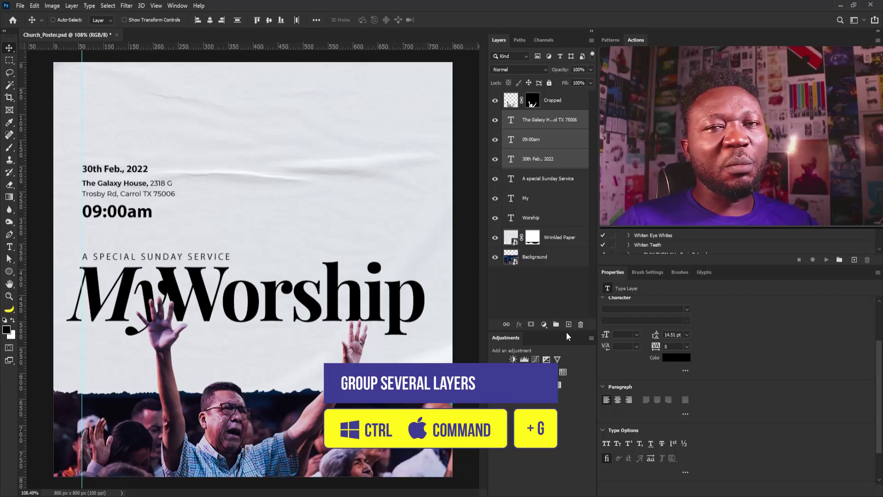
pyautogui.press('ctrl')
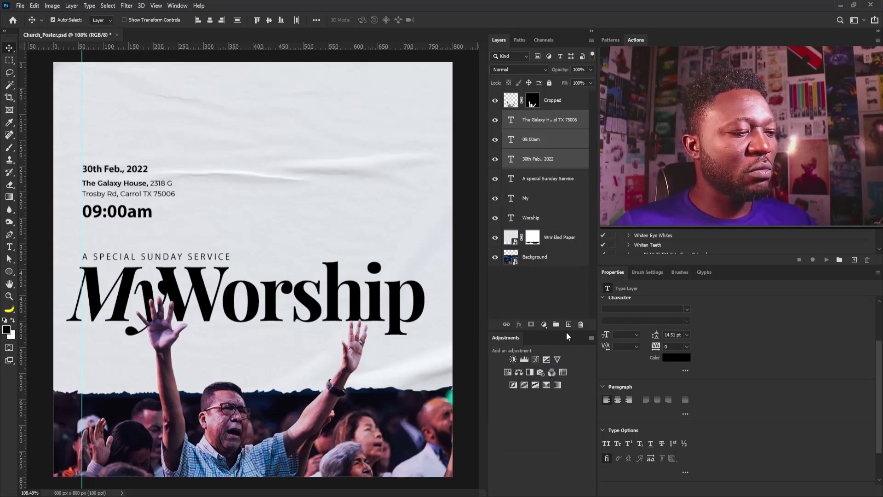
pyautogui.hotkey('ctrl', 'g')
pyautogui.doubleClick(530, 116)
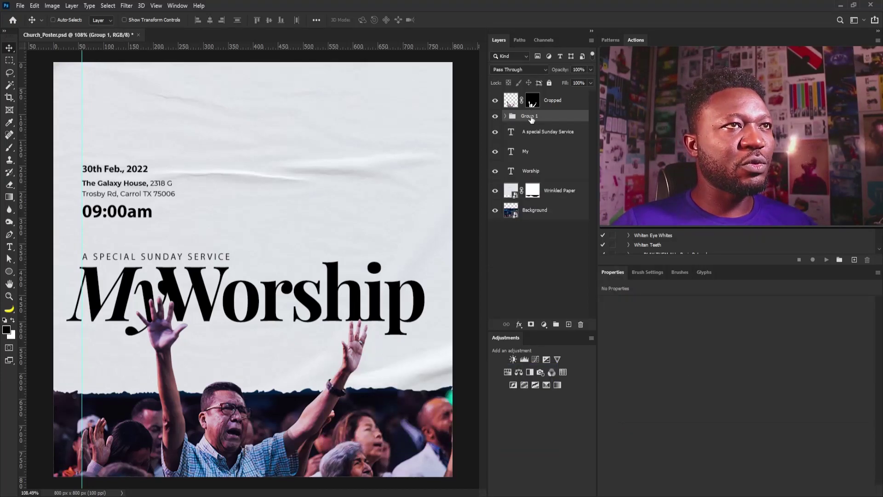
pyautogui.write('Date N time')
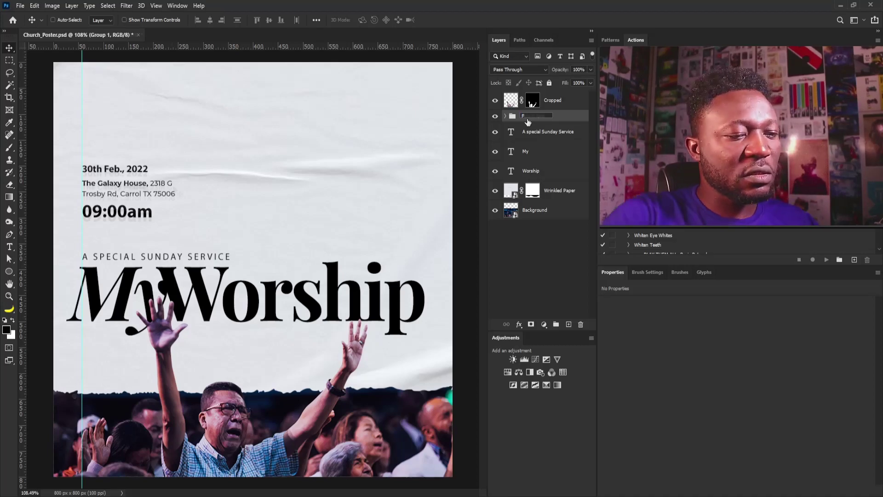
pyautogui.moveTo(221, 165); pyautogui.dragTo(221, 169)
pyautogui.moveTo(137, 199); pyautogui.dragTo(136, 205)
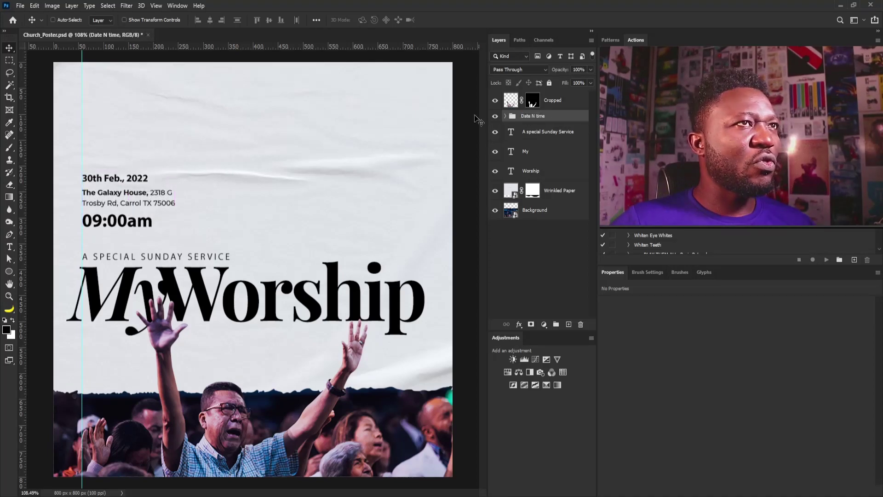
# Above the Cropped layer, draw a black circle about 77 px wide in the poster's upper right corner, without a stroke
pyautogui.click(567, 106)
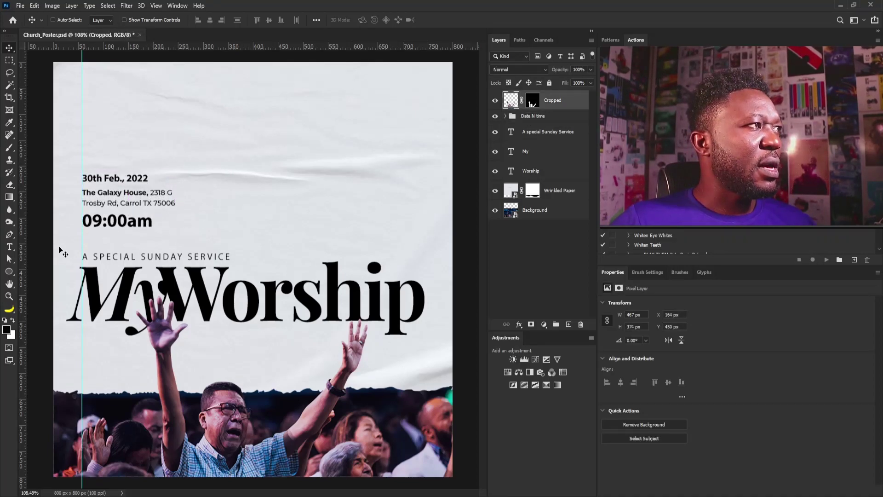
pyautogui.rightClick(8, 272)
pyautogui.click(46, 280)
pyautogui.moveTo(387, 78); pyautogui.dragTo(424, 127)
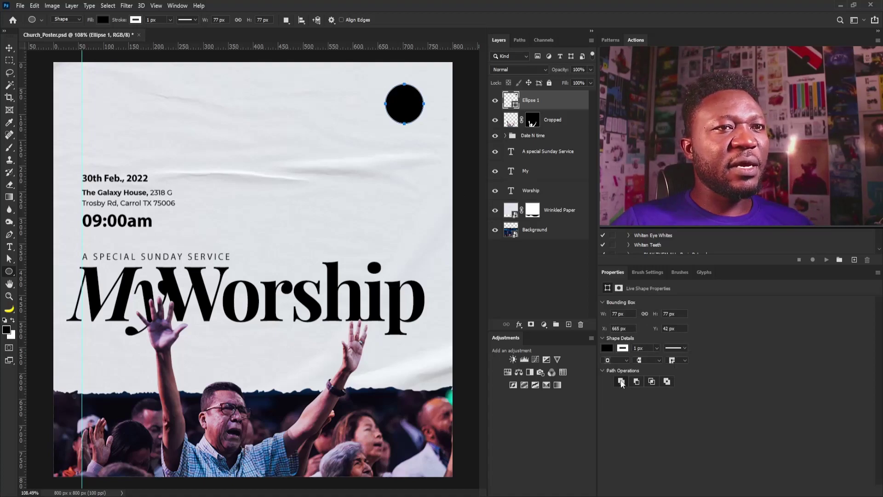
pyautogui.click(624, 350)
pyautogui.click(612, 353)
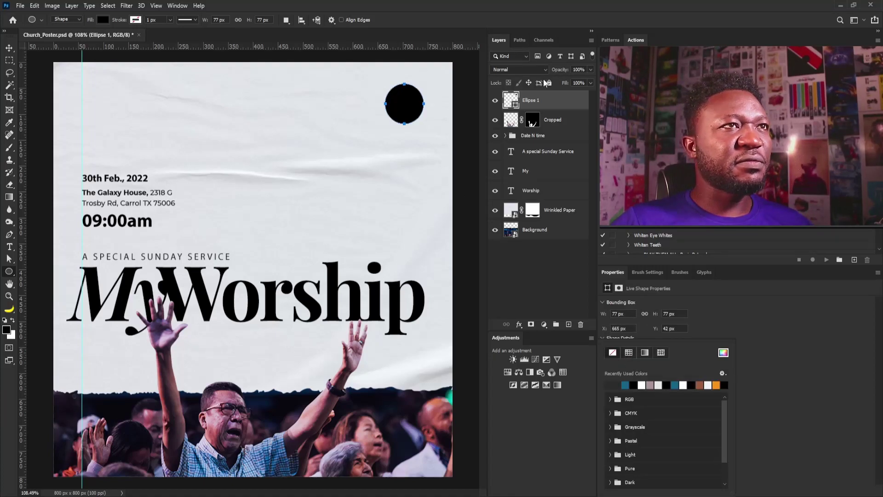
pyautogui.click(532, 106)
# Add a new text layer reading "BC" on the empty paper area beside the date
pyautogui.click(9, 248)
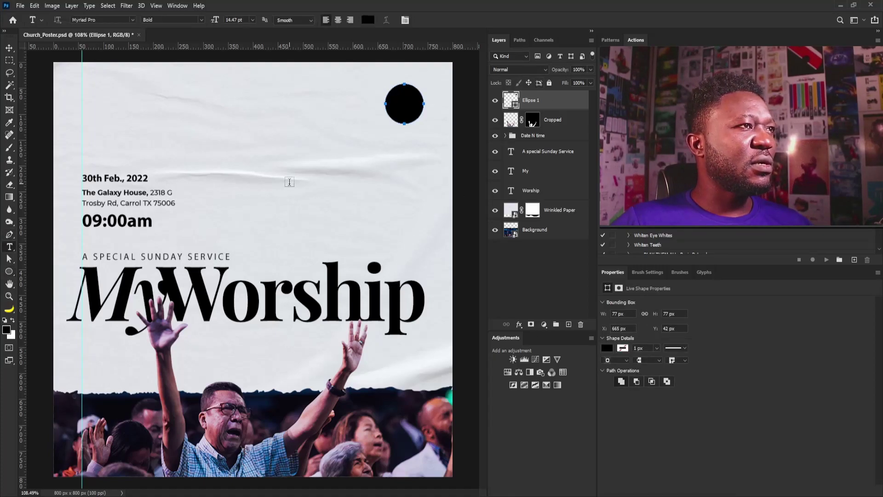
pyautogui.click(289, 182)
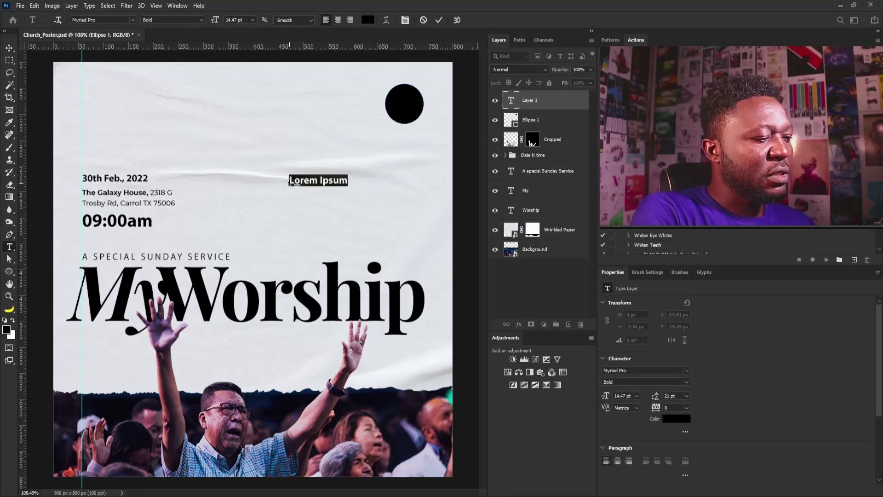
pyautogui.write('30')
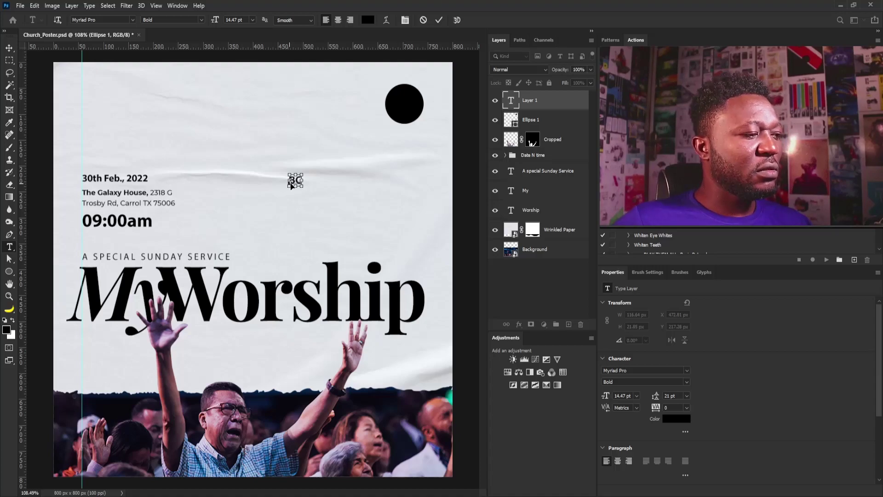
# Change the font of the "BC" text to Justin LW case
pyautogui.hotkey('ctrl', 'a')
pyautogui.click(686, 371)
pyautogui.press('Up')
pyautogui.press('Up')
pyautogui.press('Up')
pyautogui.press('Up')
pyautogui.press('Up')
pyautogui.press('Up')
pyautogui.press('Up')
pyautogui.press('Up')
pyautogui.press('Up')
pyautogui.press('Up')
pyautogui.press('Up')
pyautogui.press('Up')
pyautogui.press('Up')
pyautogui.press('Up')
pyautogui.press('Up')
pyautogui.press('Up')
pyautogui.press('Up')
pyautogui.press('Up')
pyautogui.press('Up')
pyautogui.press('Up')
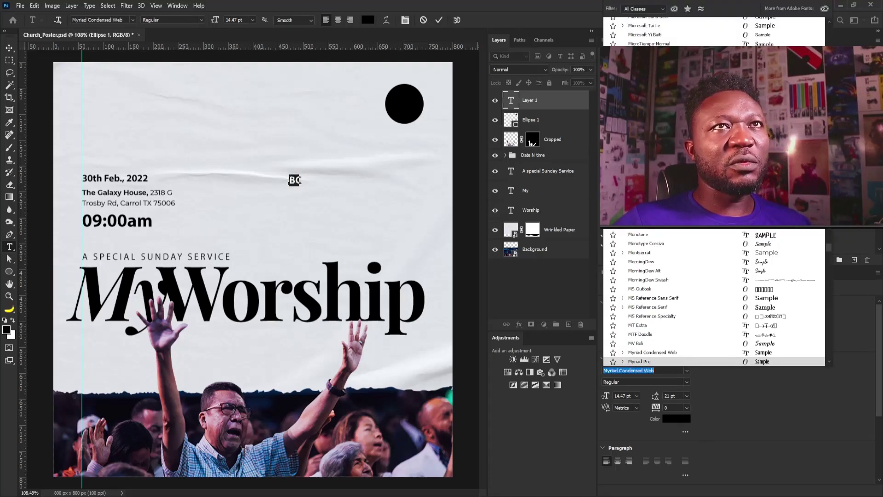
pyautogui.press('Down')
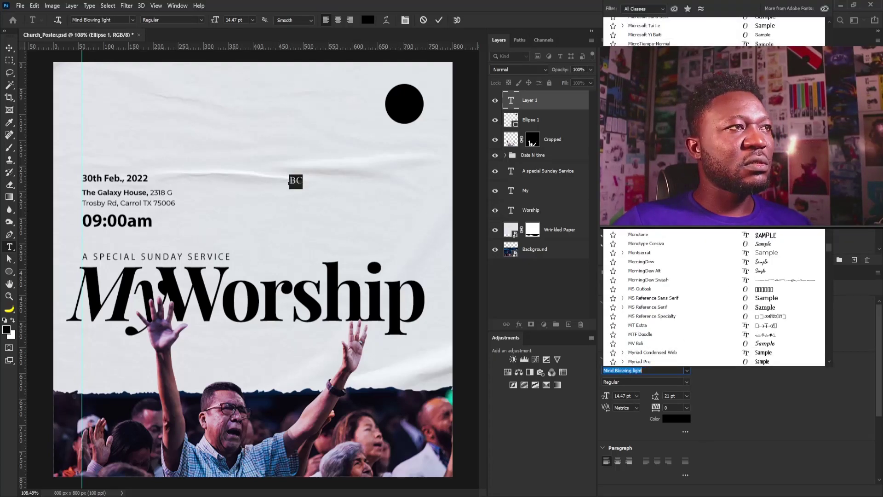
pyautogui.press('Down')
pyautogui.press('Down')
pyautogui.scroll(10, 827, 244)
pyautogui.moveTo(829, 69); pyautogui.dragTo(830, 22)
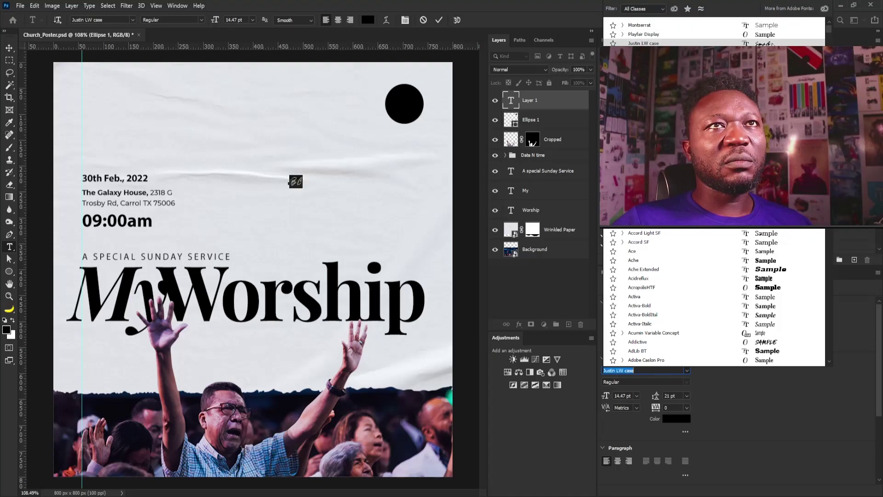
pyautogui.click(805, 43)
pyautogui.click(8, 47)
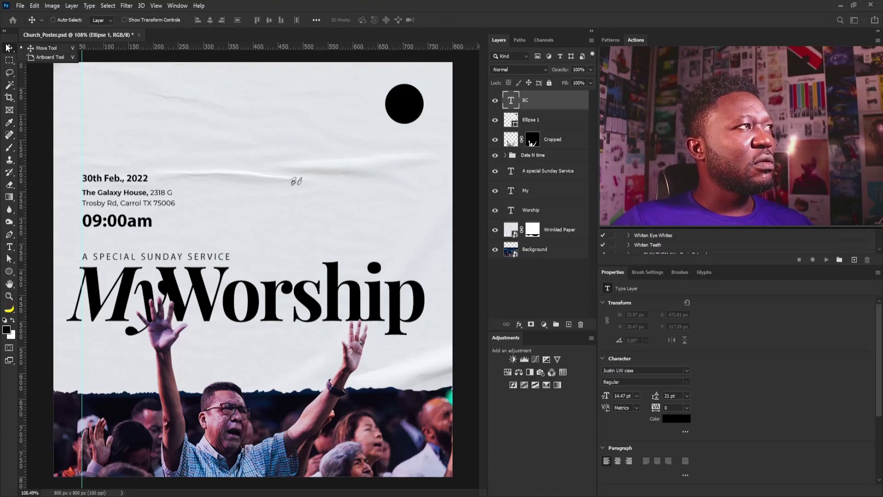
# Enlarge the "BC" text to about 51 pt and place it over the black circle
pyautogui.hotkey('ctrl', 't')
pyautogui.moveTo(302, 176); pyautogui.dragTo(405, 101)
pyautogui.press('Return')
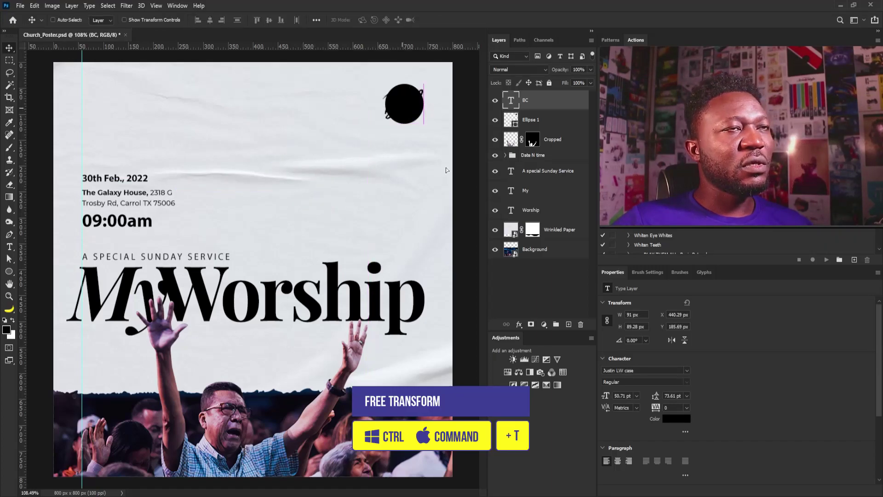
# Set the "BC" text colour to the light grey e3e6eb sampled from the wrinkled paper
pyautogui.click(676, 419)
pyautogui.click(330, 121)
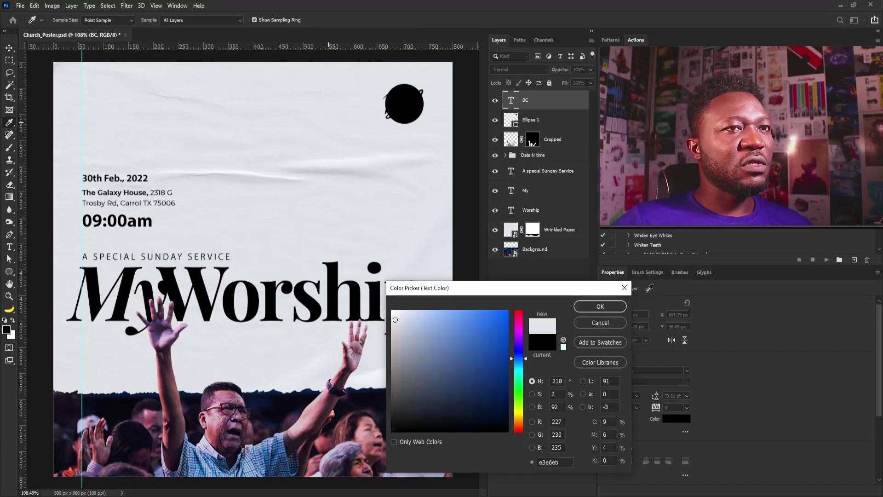
pyautogui.click(601, 306)
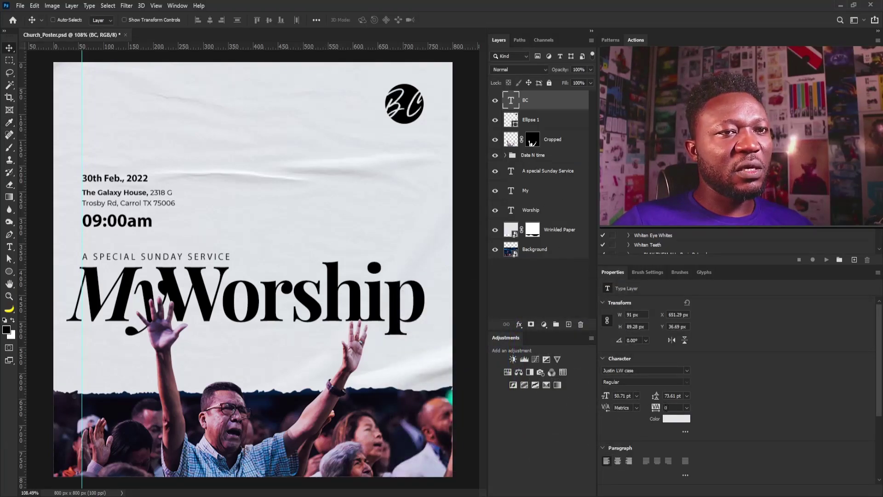
# Tighten the tracking of the "BC" text to -100
pyautogui.moveTo(668, 408); pyautogui.dragTo(643, 403)
pyautogui.write('-40')
pyautogui.press('Return')
pyautogui.press('Down')
pyautogui.press('Down')
pyautogui.press('Down')
pyautogui.press('Down')
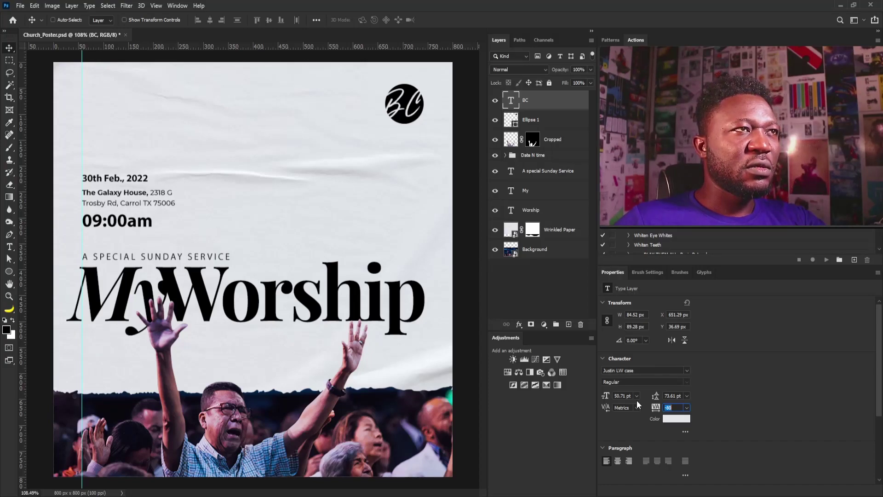
pyautogui.press('Down')
pyautogui.press('Down')
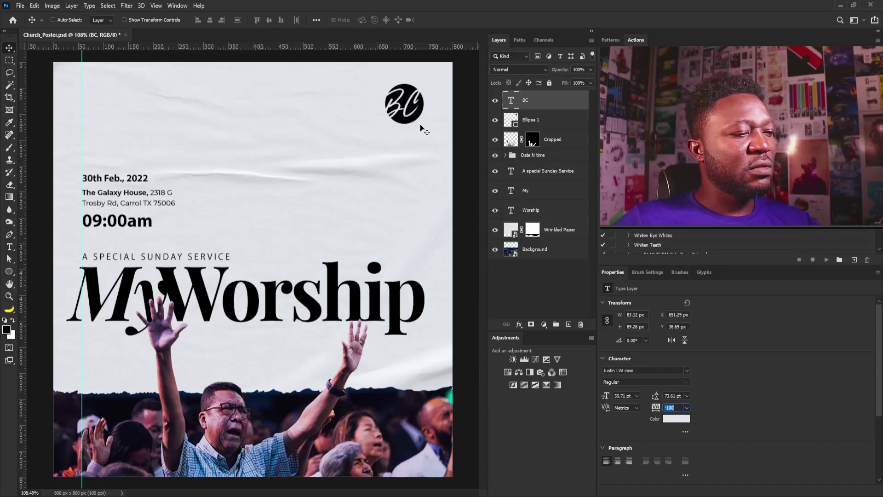
# Shrink the "BC" text to about 38 pt and centre it inside the black circle
pyautogui.hotkey('ctrl', 't')
pyautogui.moveTo(373, 132); pyautogui.dragTo(412, 102)
pyautogui.press('Return')
pyautogui.hotkey('ctrl', 't')
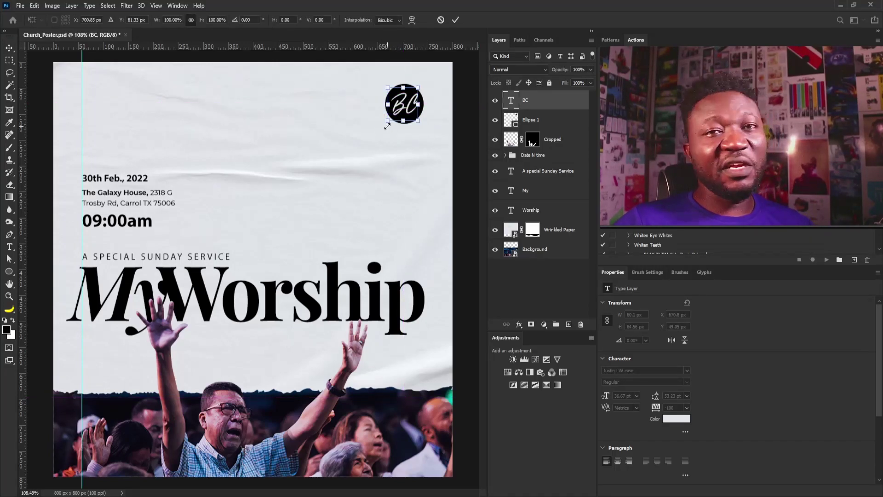
pyautogui.moveTo(389, 121); pyautogui.dragTo(387, 123)
pyautogui.press('Return')
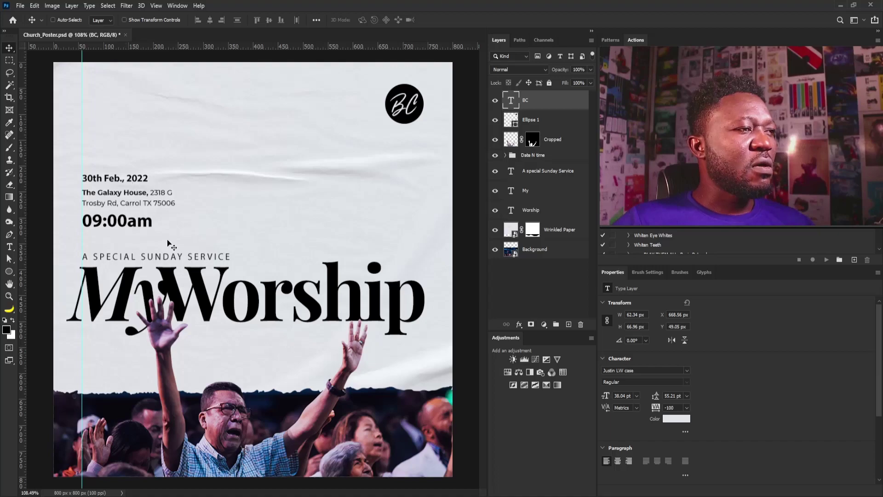
pyautogui.moveTo(278, 251); pyautogui.dragTo(268, 261)
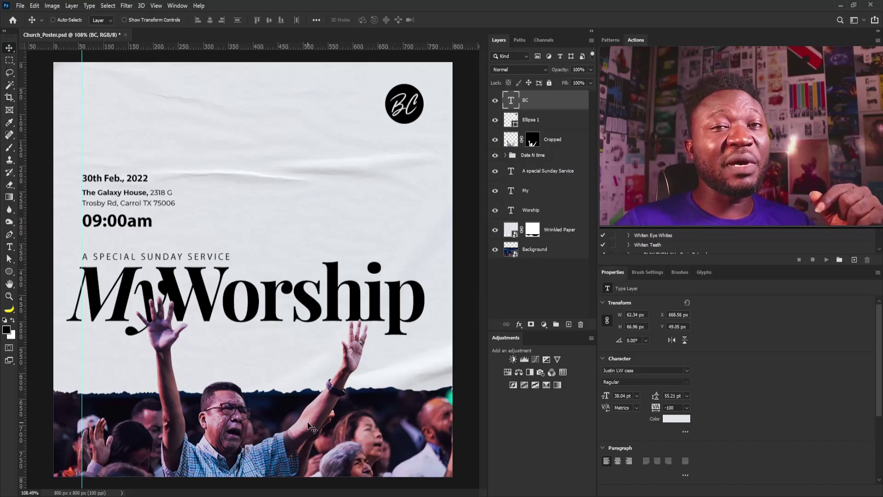
# Add a Black & White adjustment above the Cropped layer and move both layers directly beneath the "Worship" text layer
pyautogui.click(543, 231)
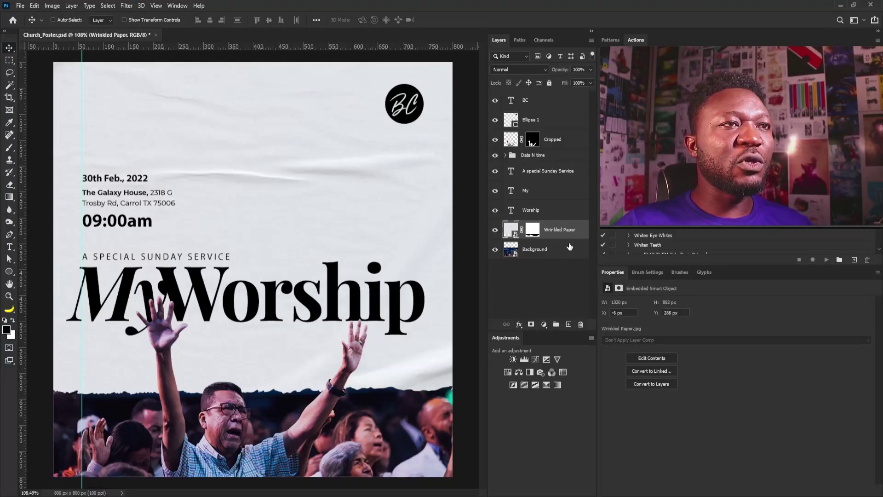
pyautogui.click(526, 252)
pyautogui.click(557, 145)
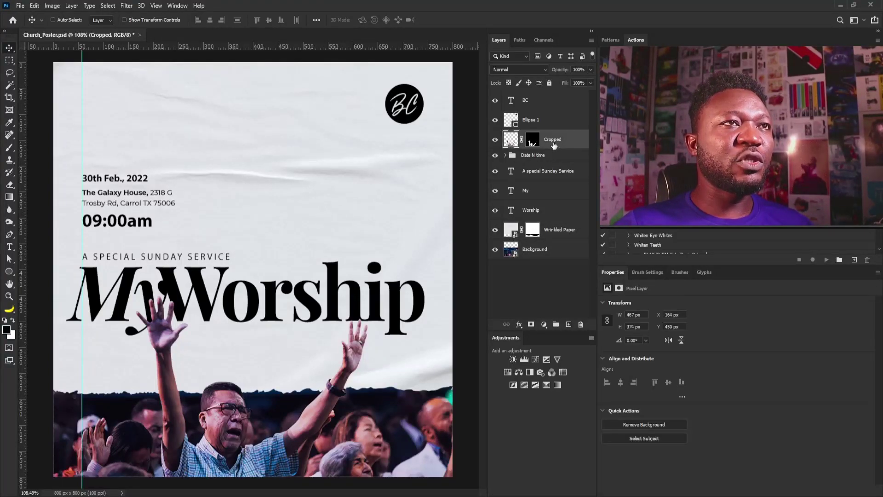
pyautogui.click(529, 374)
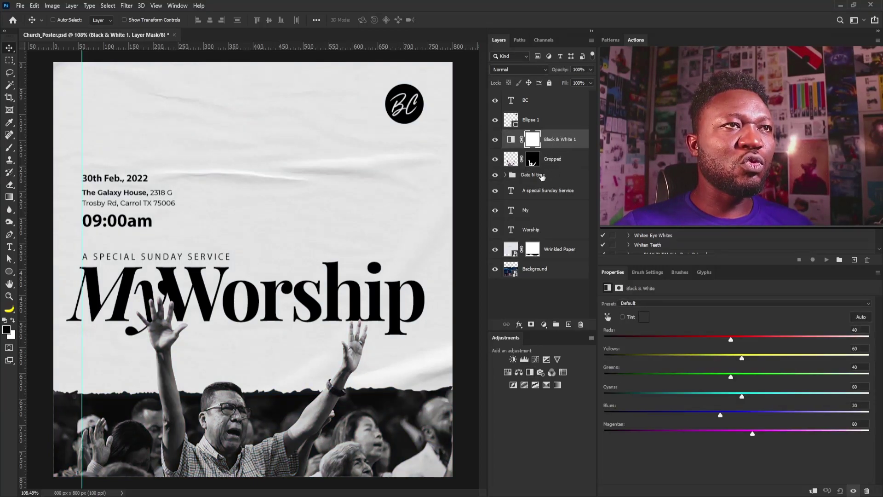
pyautogui.keyDown('shift'); pyautogui.click(561, 159); pyautogui.keyUp('shift')
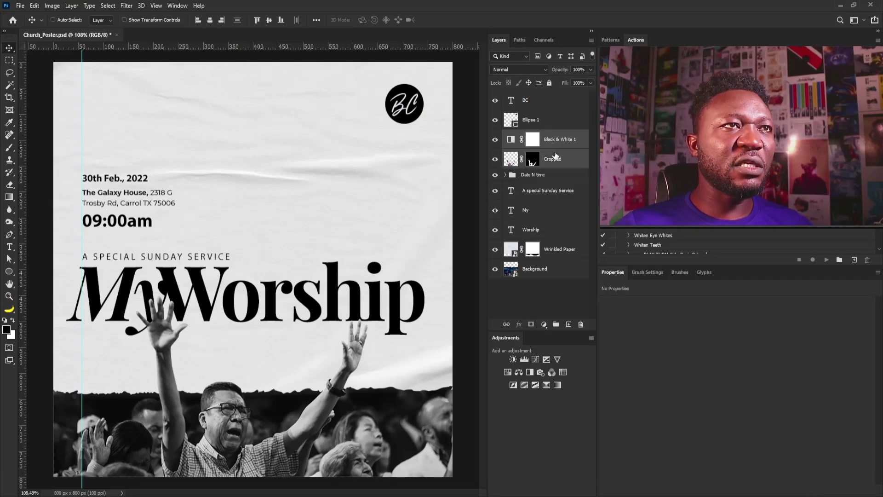
pyautogui.moveTo(568, 141); pyautogui.dragTo(567, 242)
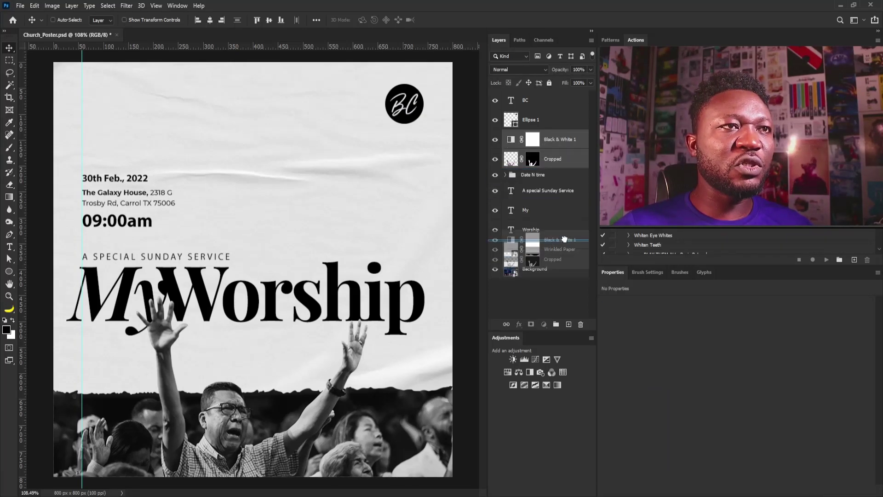
# Split the Black & White layer's Blend If black point for This Layer to 98 / 202 in its blending options
pyautogui.click(571, 214)
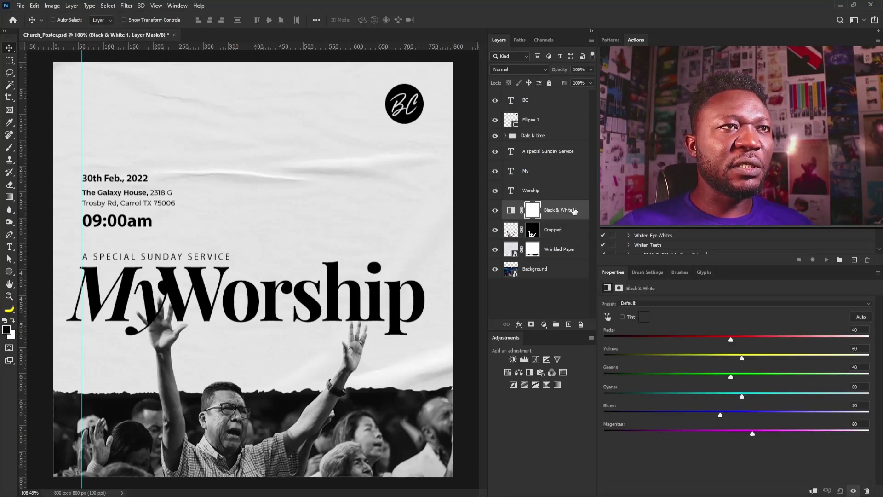
pyautogui.click(507, 207)
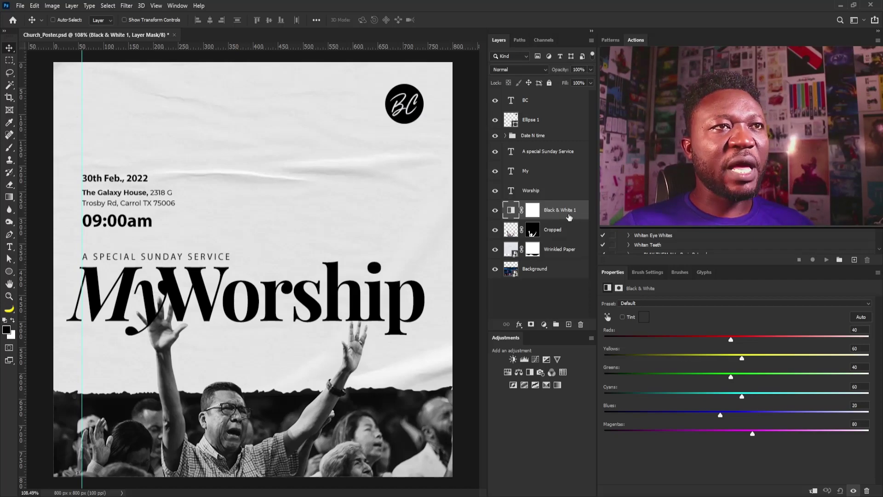
pyautogui.doubleClick(569, 215)
pyautogui.moveTo(603, 190); pyautogui.dragTo(612, 249)
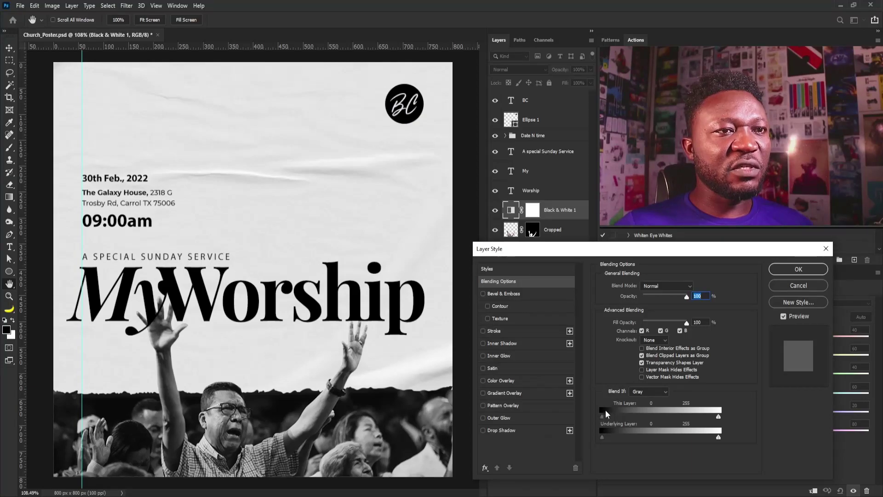
pyautogui.moveTo(604, 419); pyautogui.dragTo(665, 422)
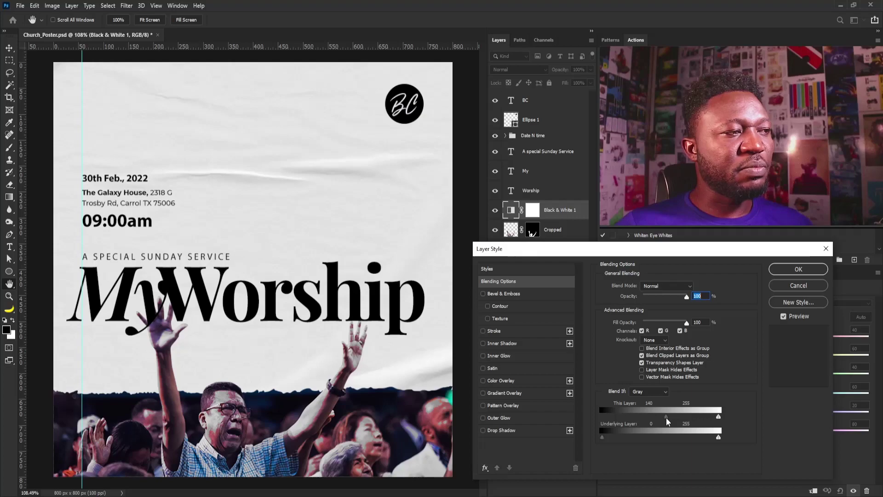
pyautogui.moveTo(667, 421); pyautogui.dragTo(695, 422)
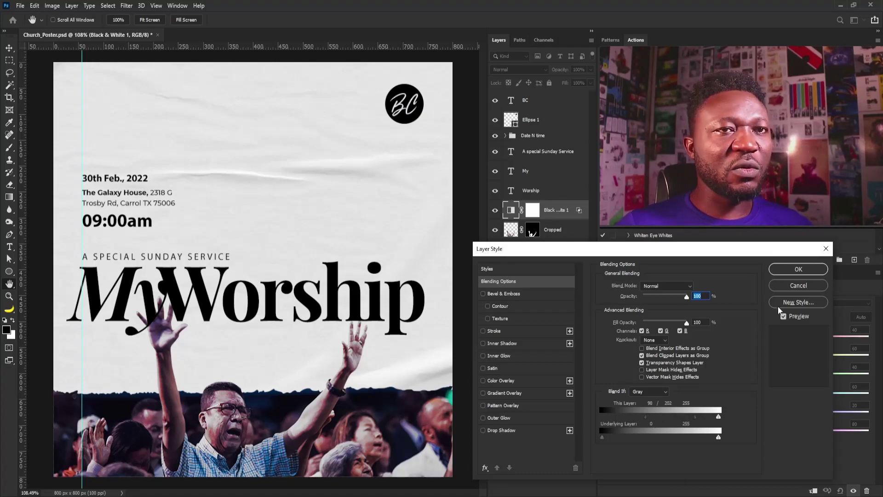
pyautogui.click(798, 269)
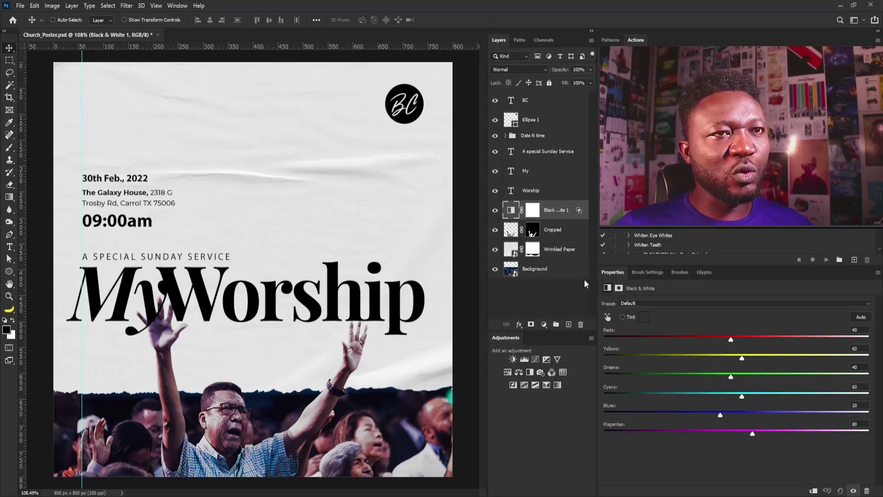
# Add a Hue/Saturation adjustment above the Black & White layer, set the Blues saturation to -47 and widen the affected colour range
pyautogui.click(507, 372)
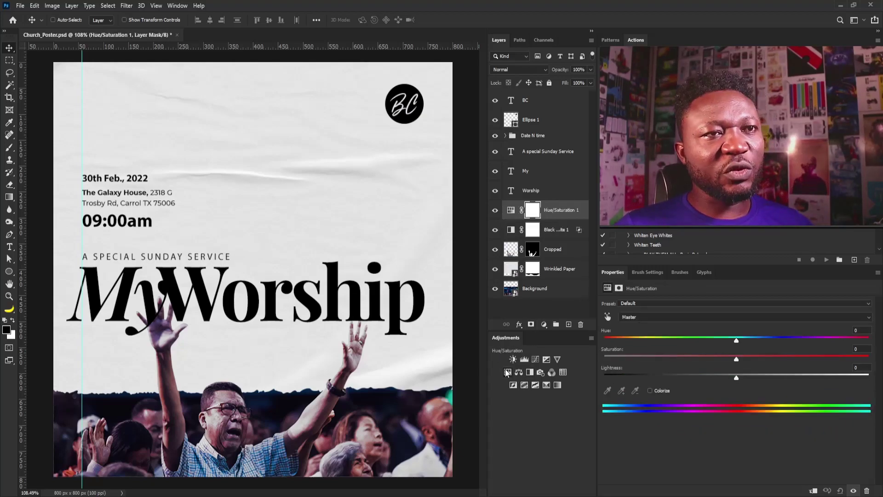
pyautogui.click(656, 318)
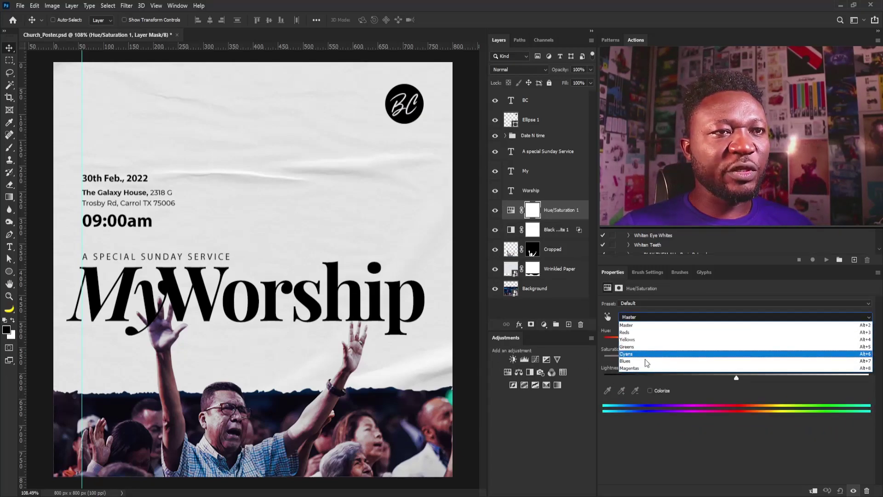
pyautogui.click(668, 360)
pyautogui.moveTo(738, 357); pyautogui.dragTo(736, 357)
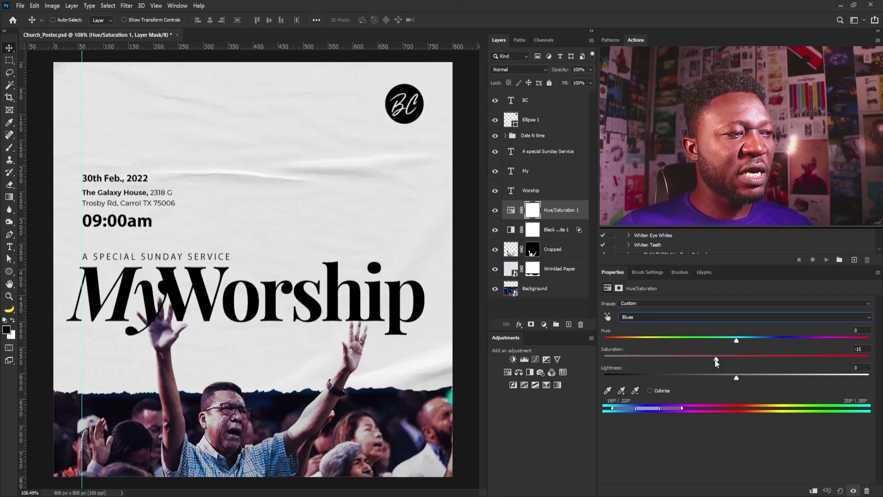
pyautogui.moveTo(693, 360); pyautogui.dragTo(666, 358)
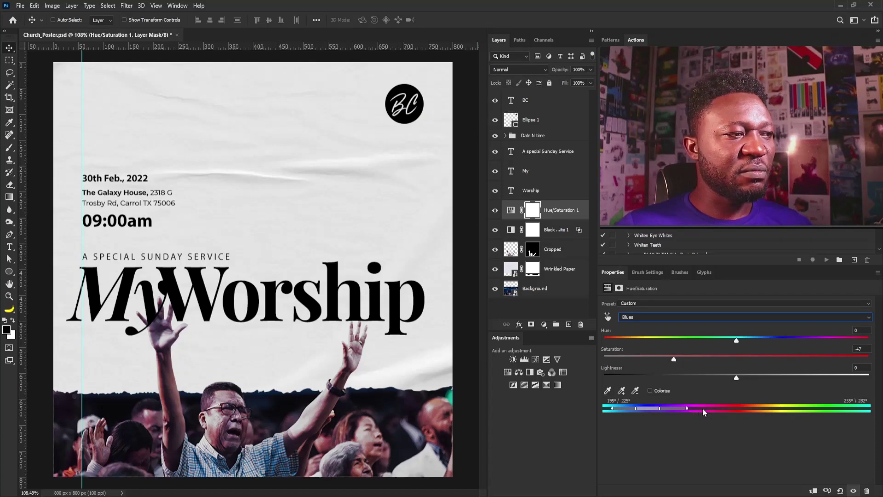
pyautogui.moveTo(645, 408); pyautogui.dragTo(702, 408)
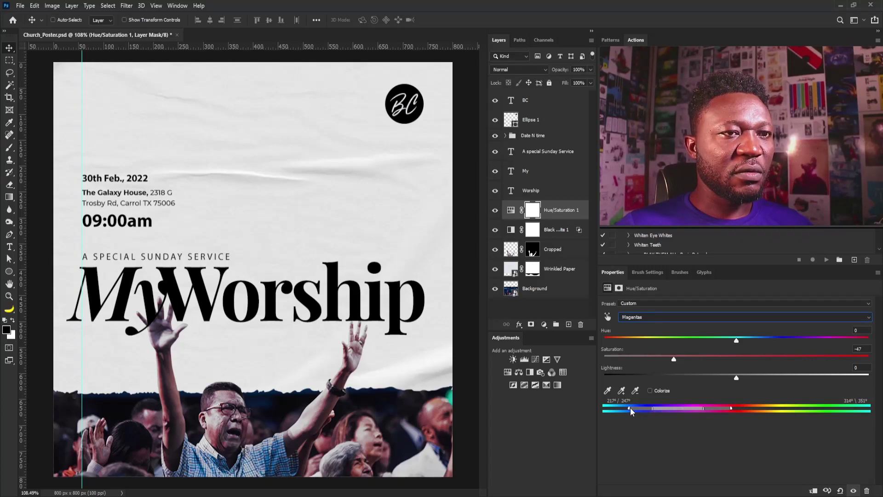
pyautogui.moveTo(612, 410); pyautogui.dragTo(603, 410)
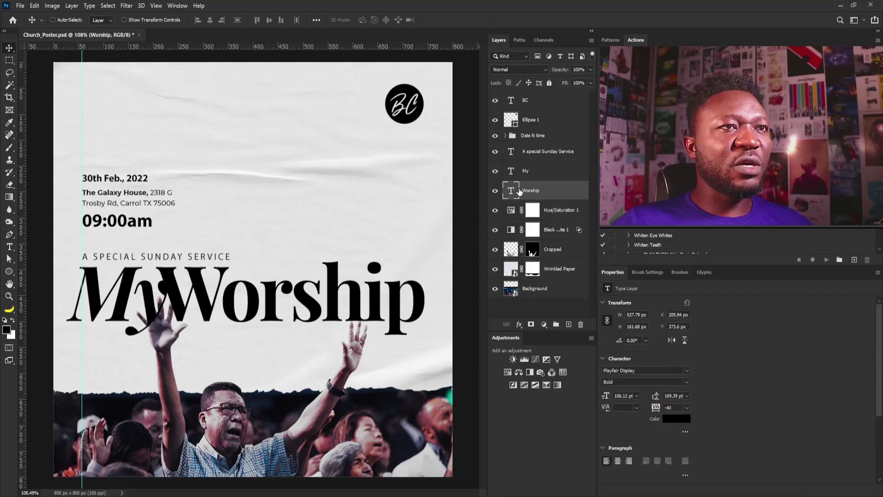
# Set the "Worship" text colour to the blue 1d5692, starting from a colour sampled on the worshipper's shirt
pyautogui.click(680, 420)
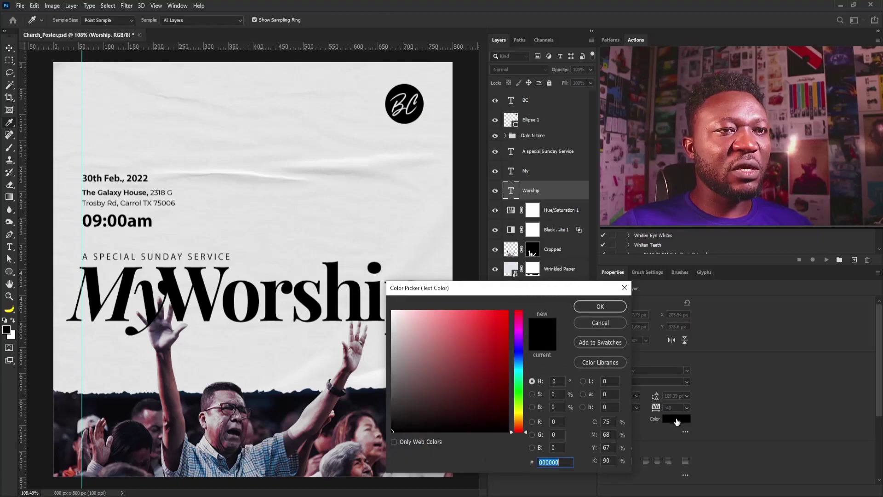
pyautogui.moveTo(493, 296); pyautogui.dragTo(556, 318)
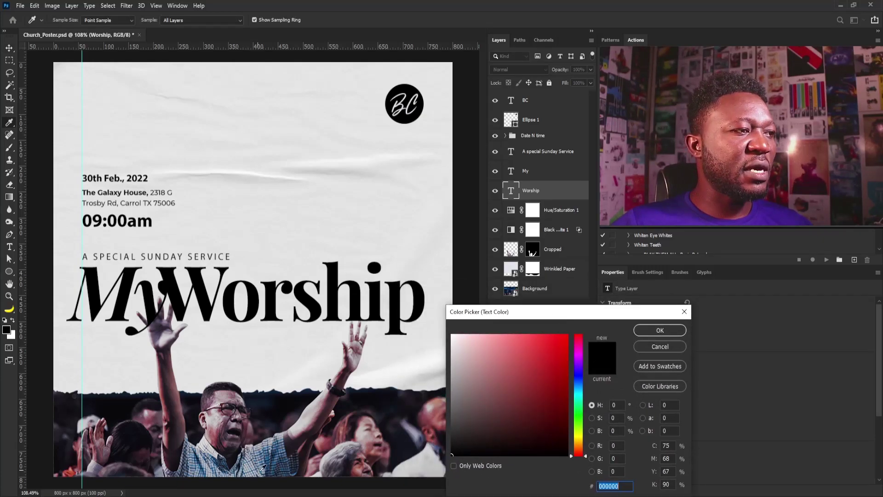
pyautogui.click(269, 454)
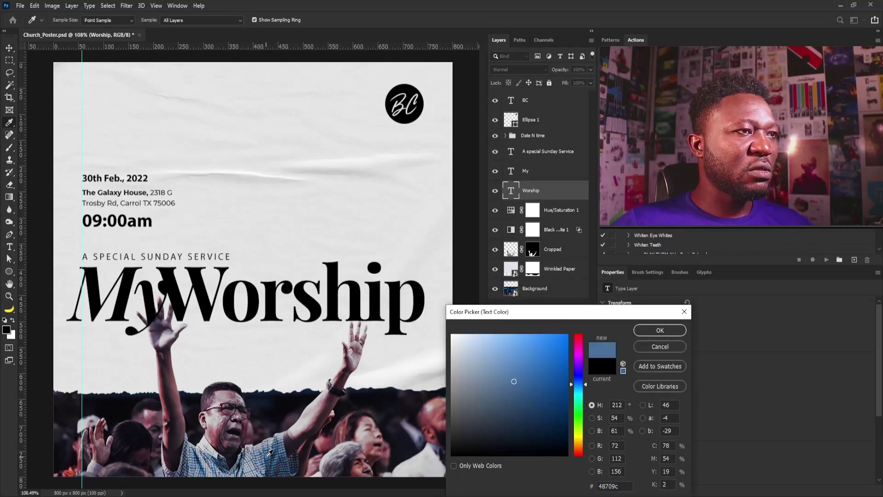
pyautogui.moveTo(270, 454); pyautogui.dragTo(271, 457)
pyautogui.click(546, 391)
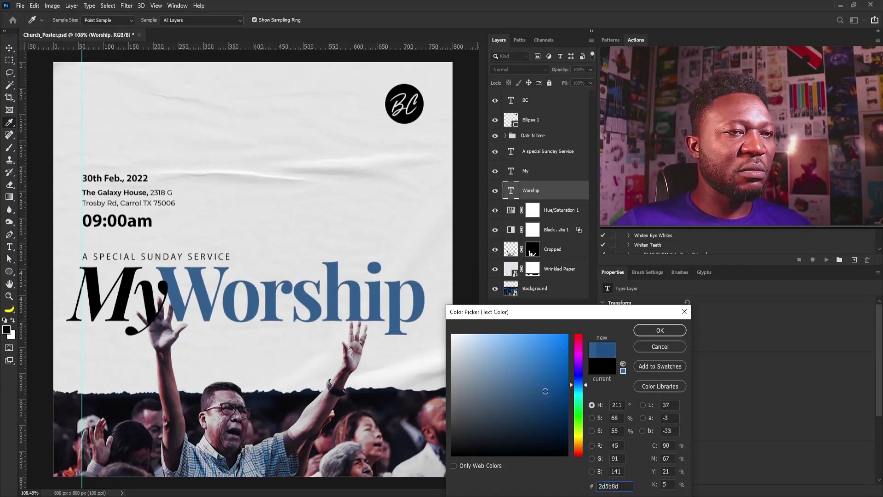
pyautogui.moveTo(546, 391); pyautogui.dragTo(545, 387)
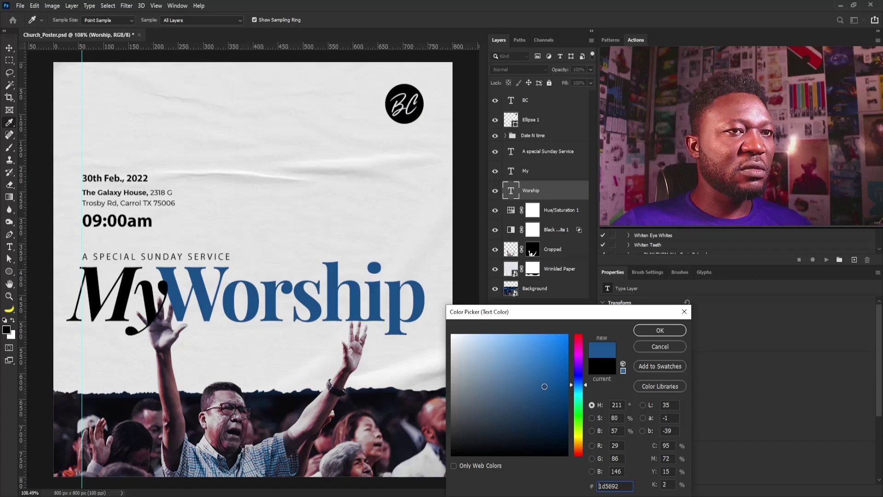
pyautogui.click(662, 329)
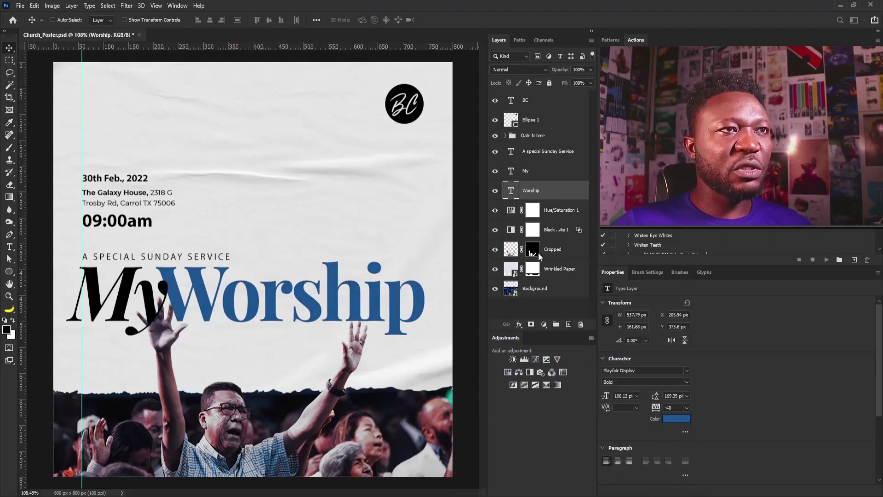
# Set the "My" text colour to the dusty pink a8858d
pyautogui.click(533, 171)
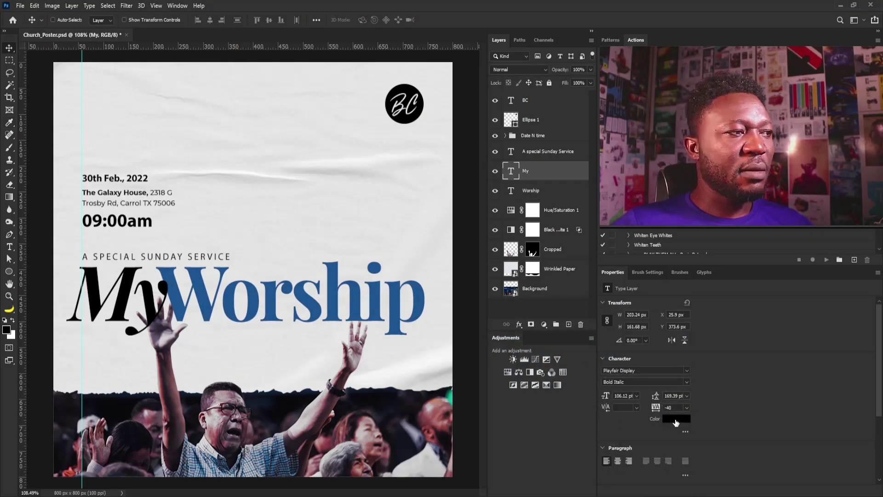
pyautogui.click(678, 419)
pyautogui.click(475, 372)
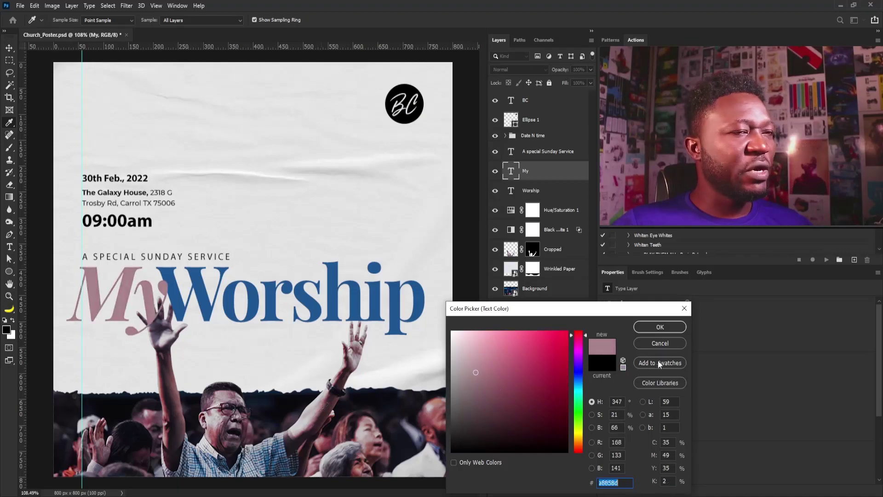
pyautogui.click(660, 327)
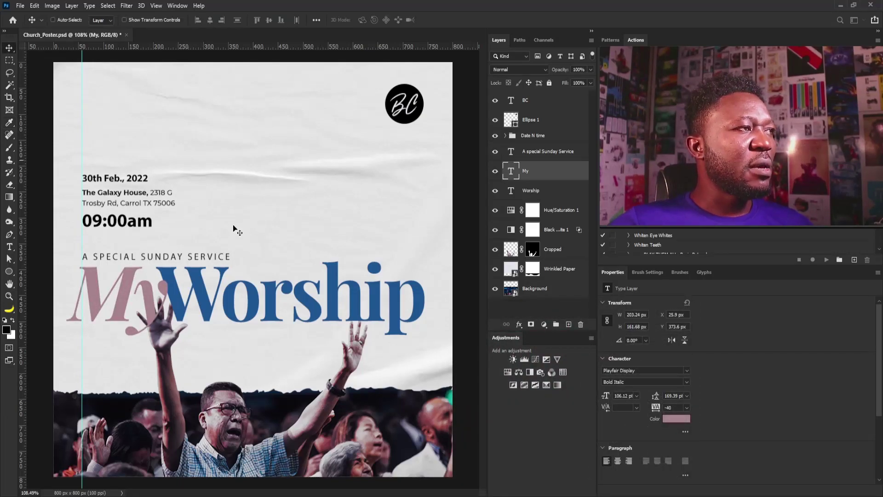
# Colour the "A special Sunday Service" text with the blue sampled from "Worship" and nudge it slightly upward
pyautogui.rightClick(207, 256)
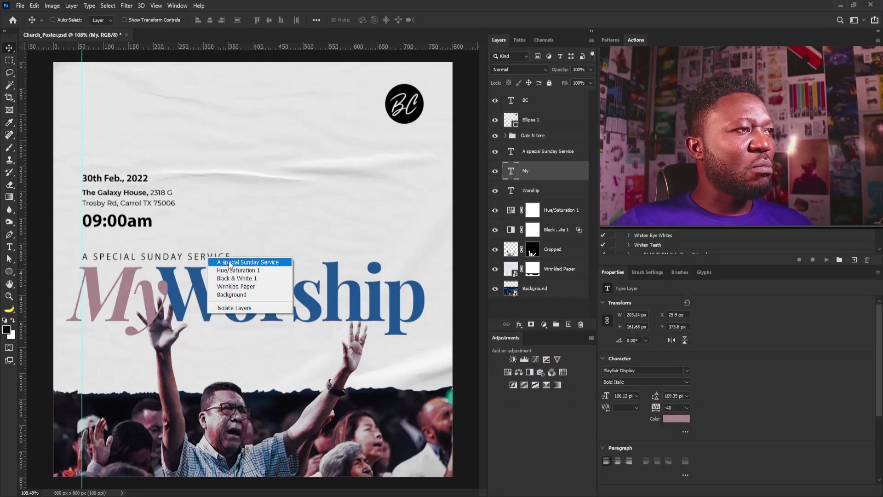
pyautogui.click(227, 261)
pyautogui.click(676, 419)
pyautogui.click(376, 288)
pyautogui.click(649, 321)
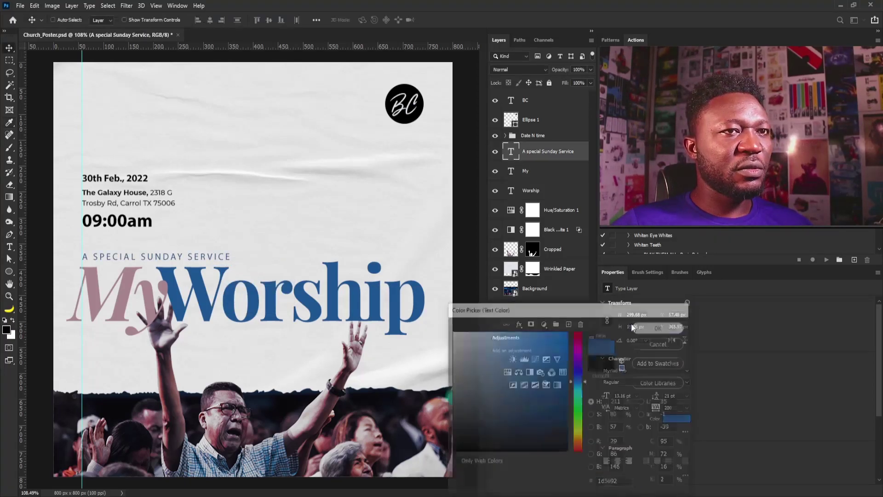
pyautogui.press('Up')
pyautogui.press('Up')
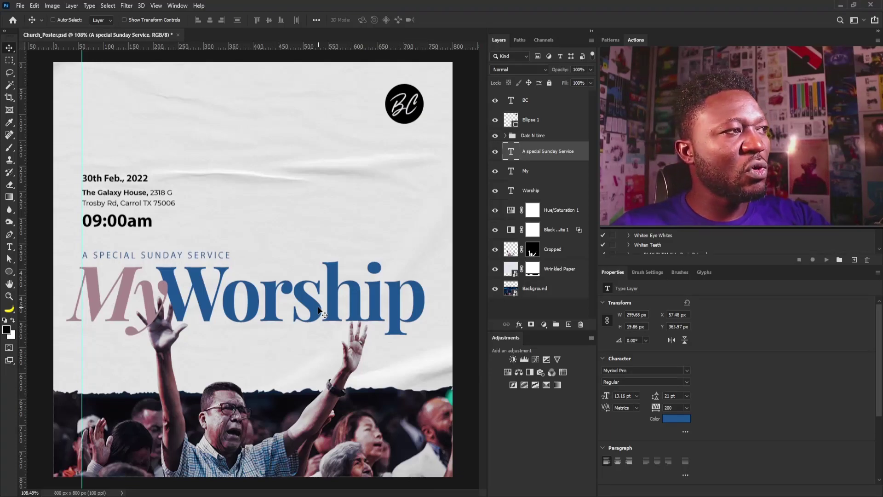
# Colour the "09:00am" text with the blue sampled from the "Worship" title
pyautogui.rightClick(139, 220)
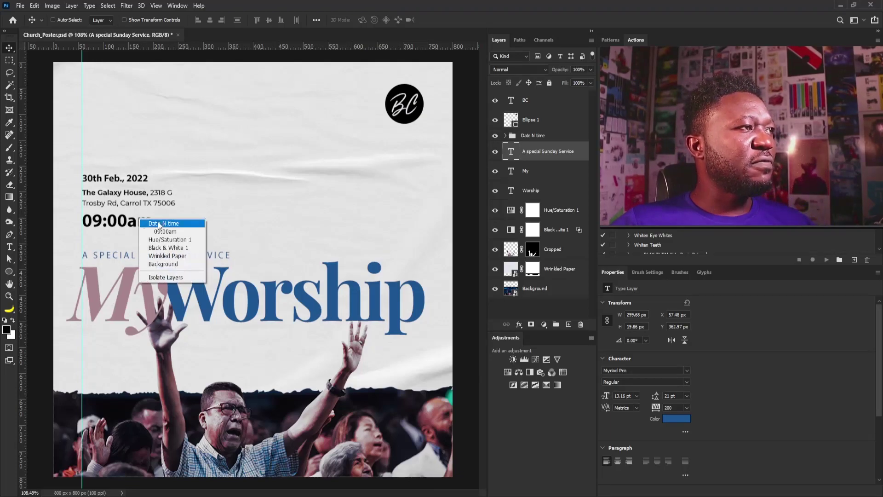
pyautogui.click(170, 233)
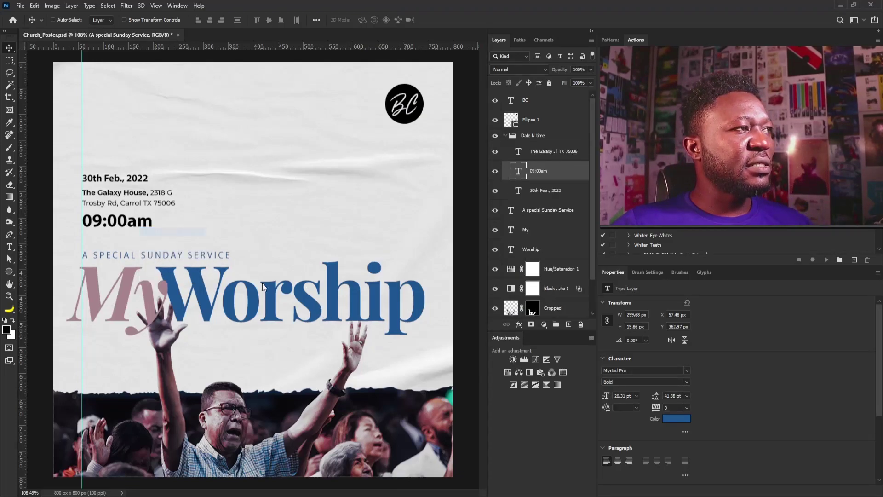
pyautogui.click(677, 418)
pyautogui.moveTo(365, 295); pyautogui.dragTo(357, 295)
pyautogui.click(634, 327)
# Colour the "30th Feb., 2022" text with the blue 1d5692 sampled from the "Worship" title
pyautogui.rightClick(116, 177)
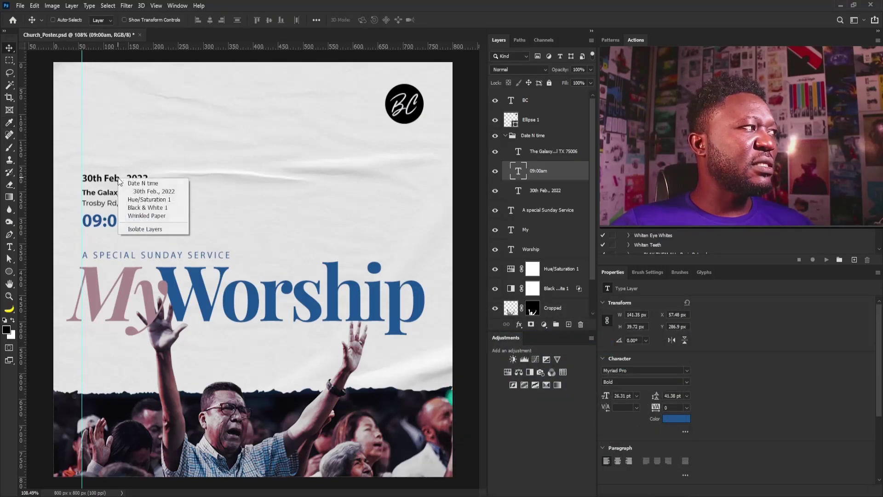
pyautogui.click(138, 182)
pyautogui.click(683, 418)
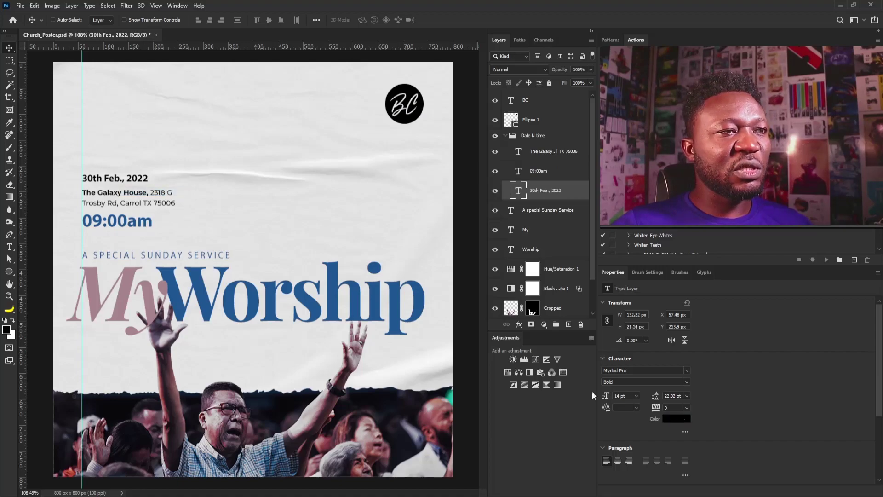
pyautogui.click(394, 297)
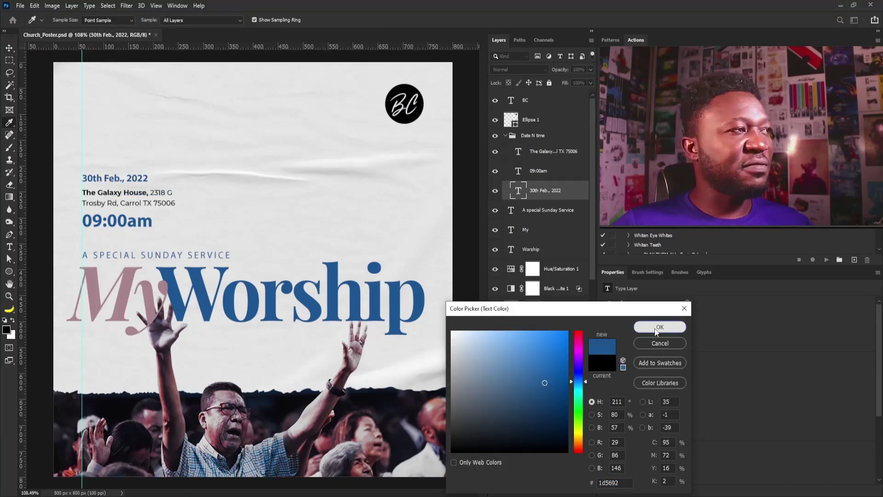
pyautogui.click(667, 328)
# Colour only the words "The Galaxy House," in the venue text with the blue sampled from the "Worship" title
pyautogui.keyDown('ctrl'); pyautogui.click(110, 197); pyautogui.keyUp('ctrl')
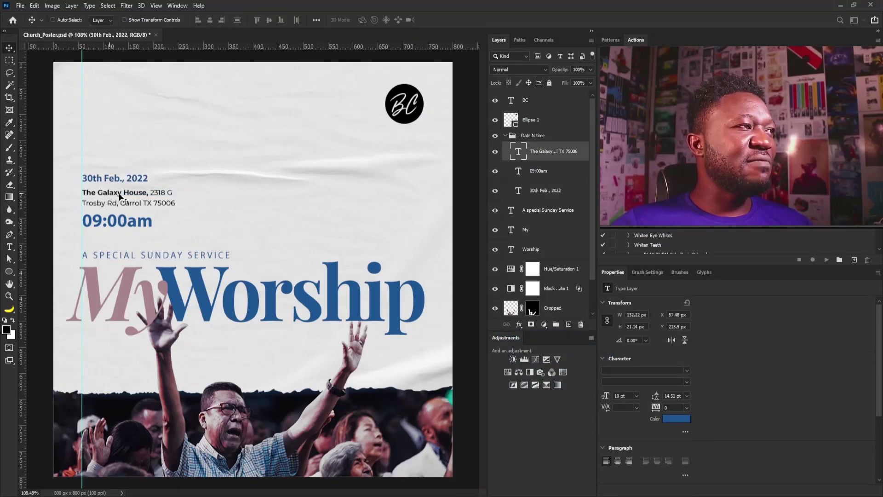
pyautogui.doubleClick(148, 193)
pyautogui.moveTo(148, 193); pyautogui.dragTo(15, 187)
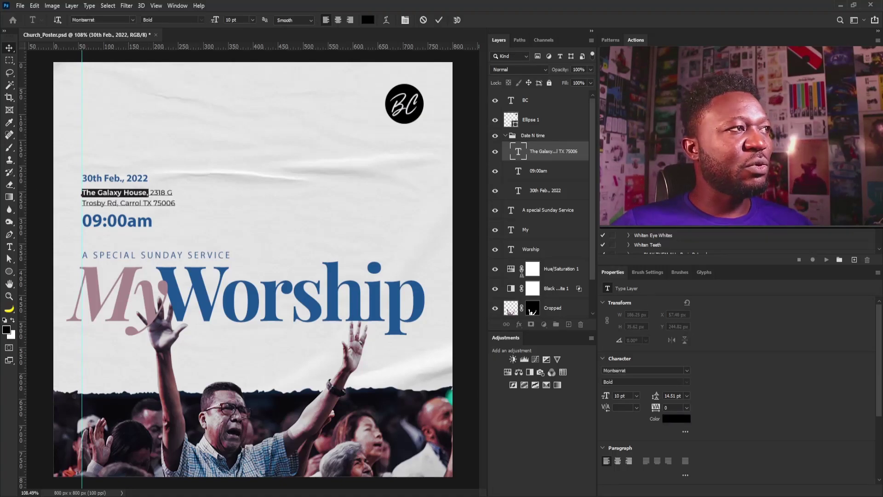
pyautogui.click(677, 420)
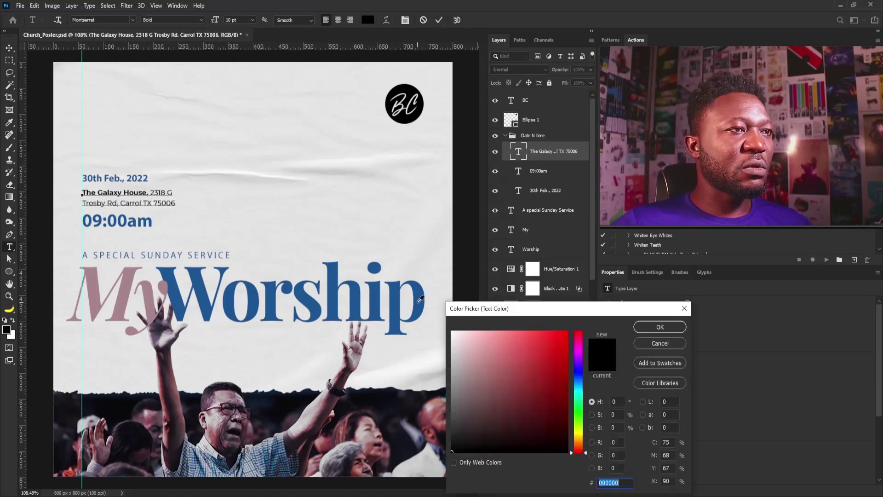
pyautogui.click(420, 299)
pyautogui.click(659, 328)
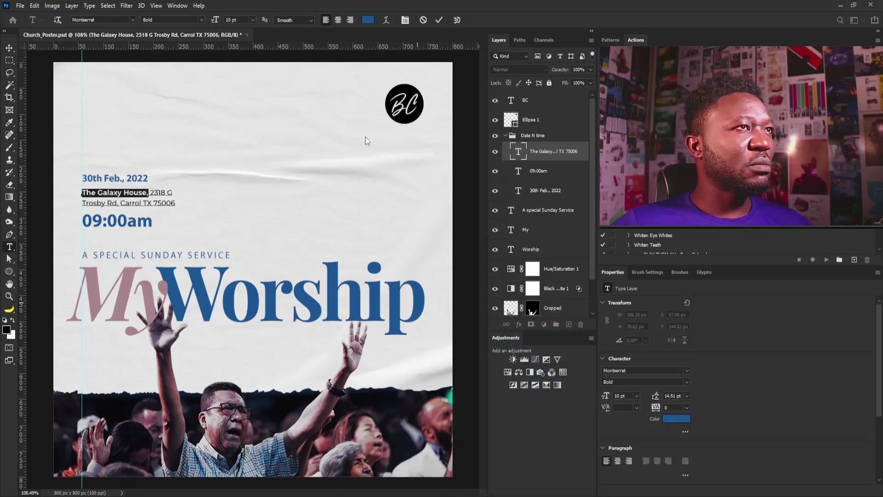
# Change the fill of the circle behind the BC logo to the recently used dusty pink
pyautogui.click(566, 121)
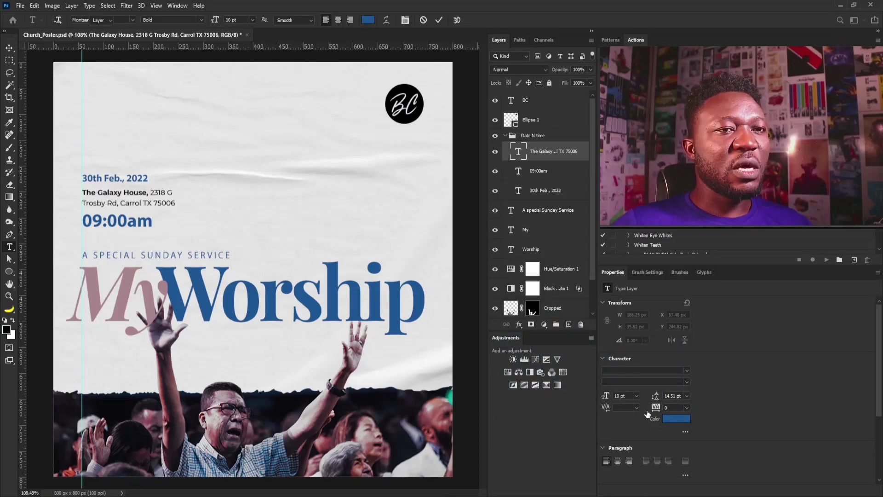
pyautogui.press('v')
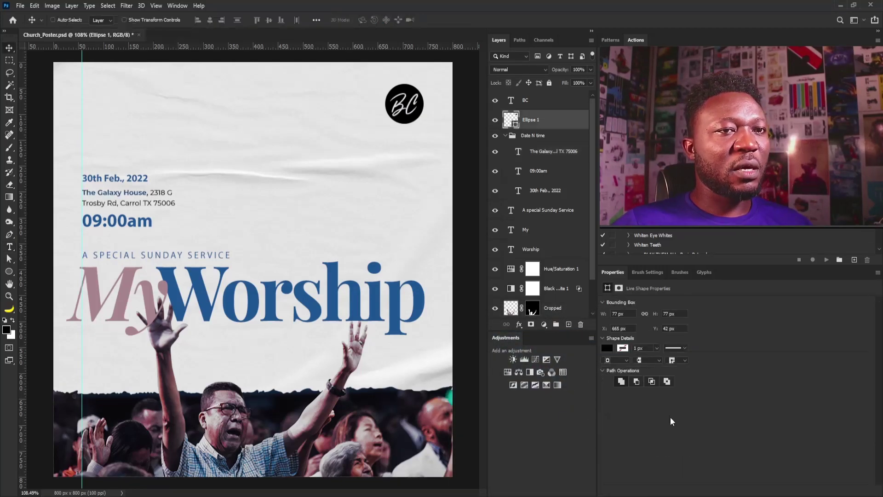
pyautogui.click(606, 349)
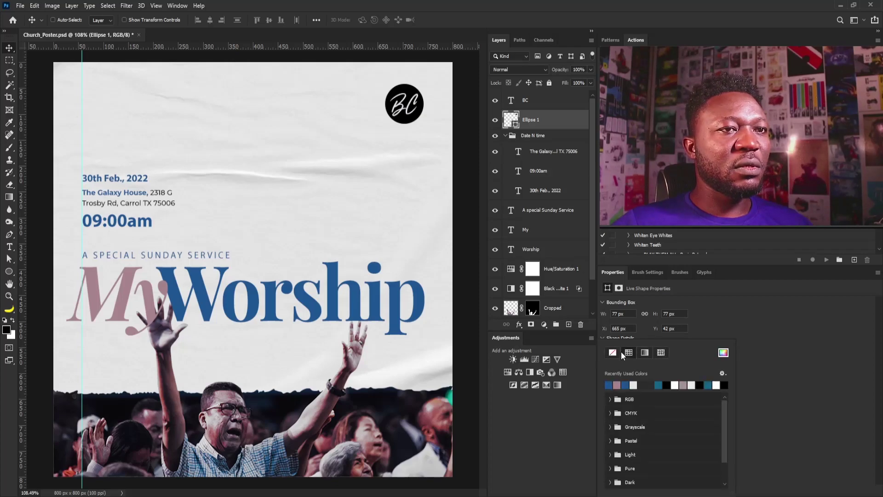
pyautogui.click(618, 384)
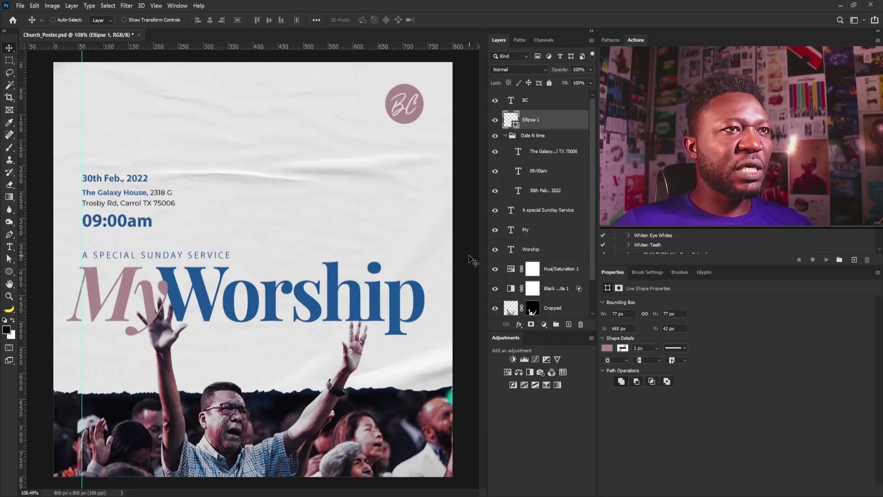
# Group the "Worship", "My" and "A special Sunday Service" text layers and name the group Title
pyautogui.click(534, 249)
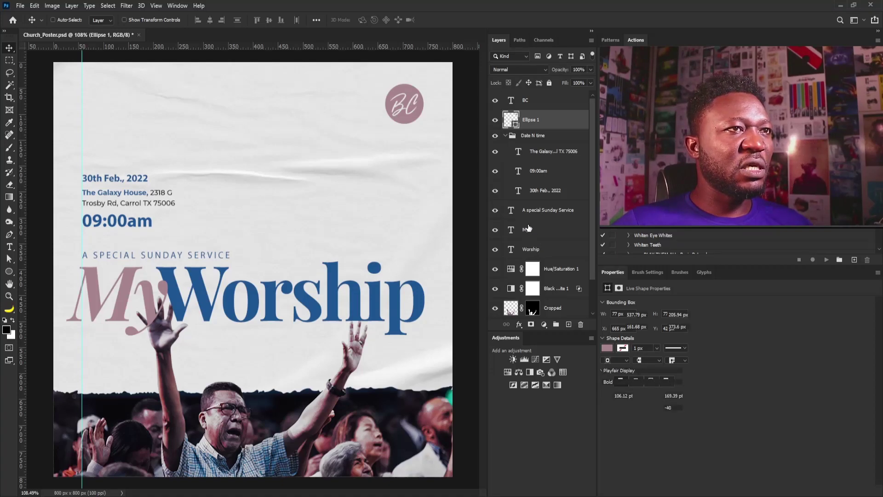
pyautogui.keyDown('ctrl'); pyautogui.click(528, 229); pyautogui.keyUp('ctrl')
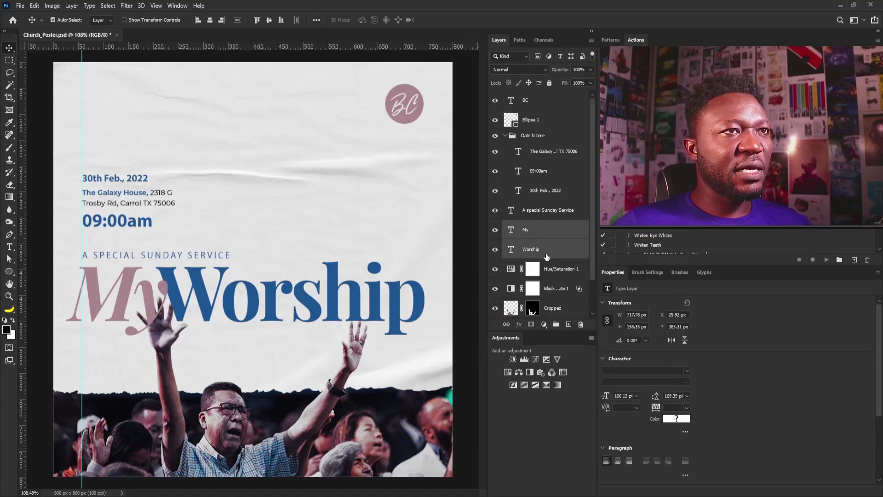
pyautogui.keyDown('ctrl'); pyautogui.click(548, 210); pyautogui.keyUp('ctrl')
pyautogui.hotkey('ctrl', 'g')
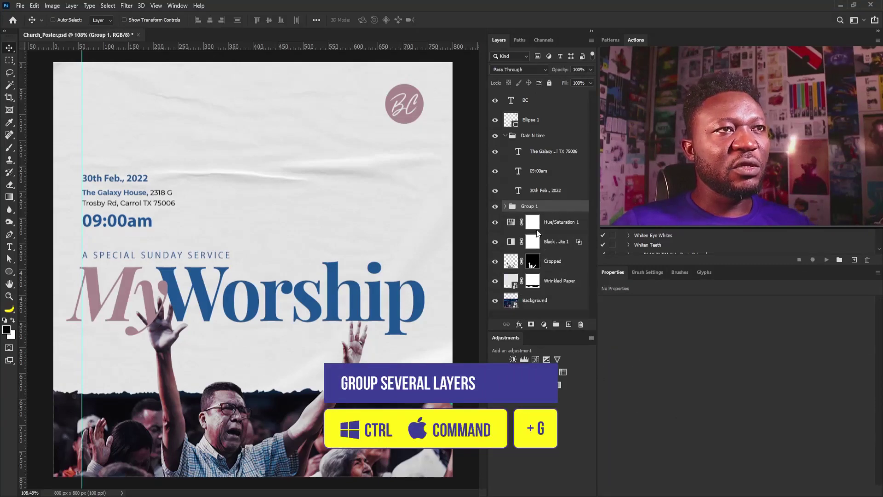
pyautogui.doubleClick(529, 206)
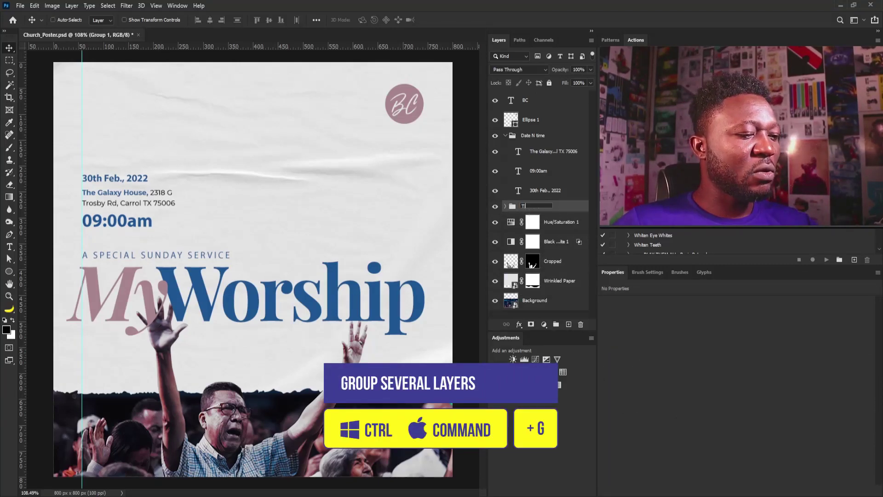
pyautogui.write('Tit')
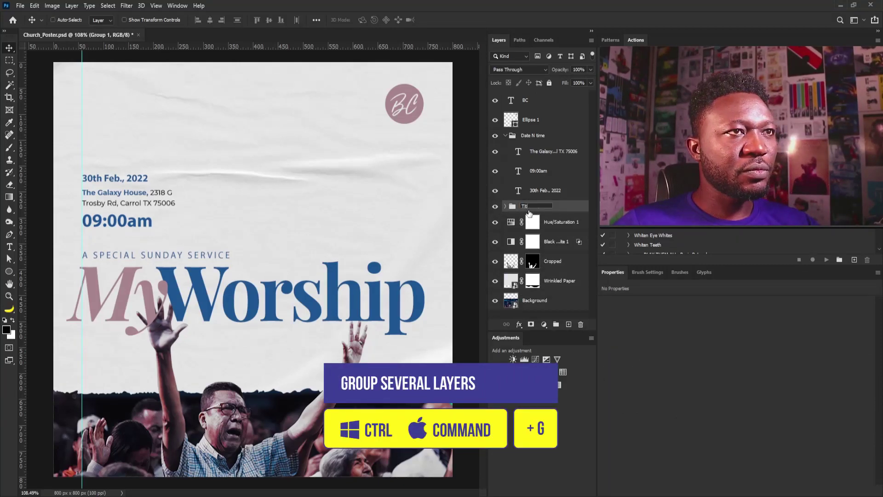
pyautogui.write('le')
pyautogui.press('Return')
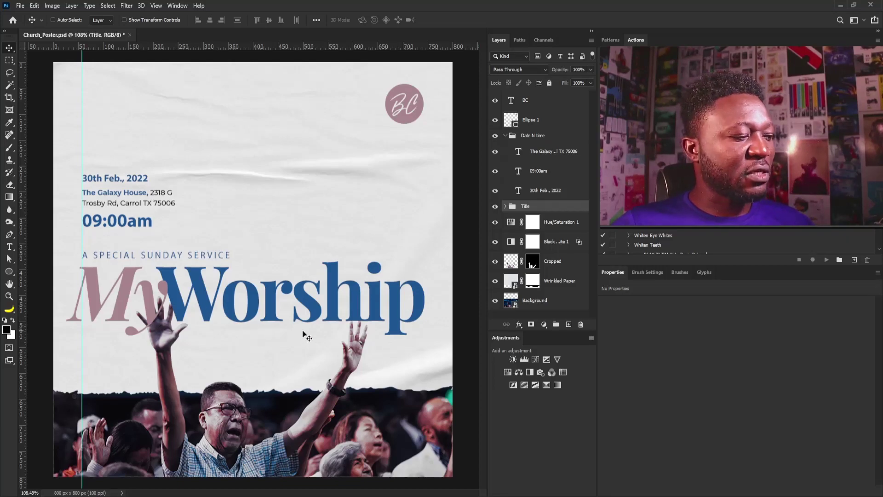
# Copy the Cropped layer's mask onto the Title group and invert it so the worshipper's hands overlap the lettering
pyautogui.moveTo(531, 265); pyautogui.dragTo(538, 211)
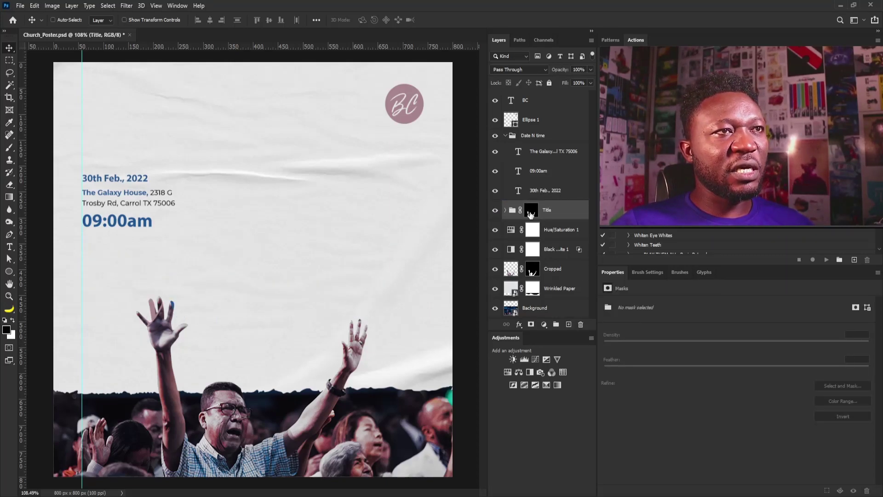
pyautogui.click(530, 213)
pyautogui.hotkey('ctrl', 'i')
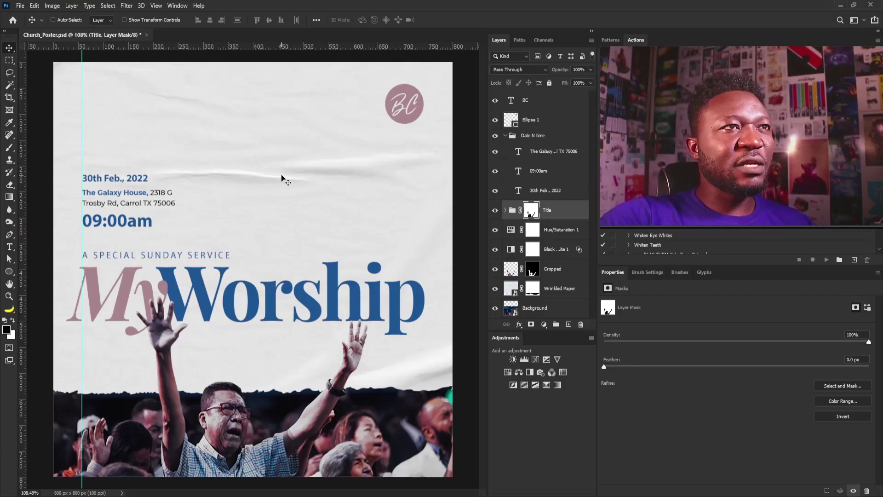
# Collapse the Date N time group and add a new empty layer directly above Wrinkled Paper
pyautogui.click(504, 137)
pyautogui.click(504, 136)
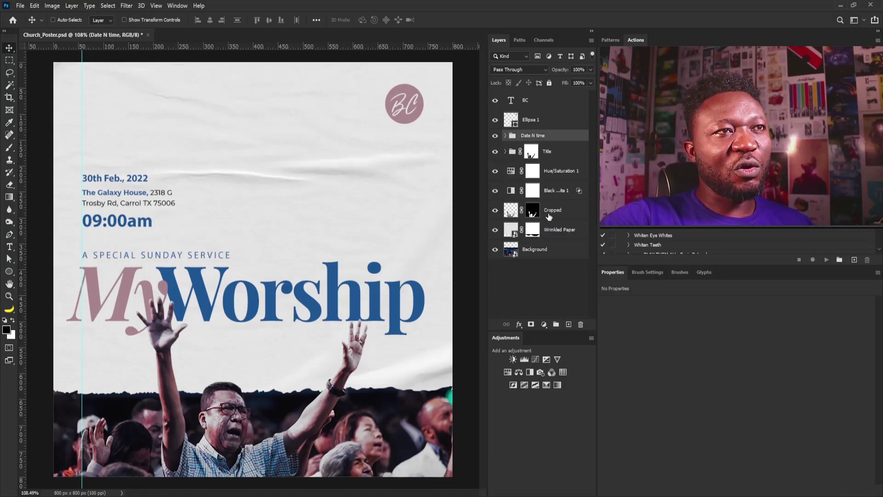
pyautogui.click(558, 235)
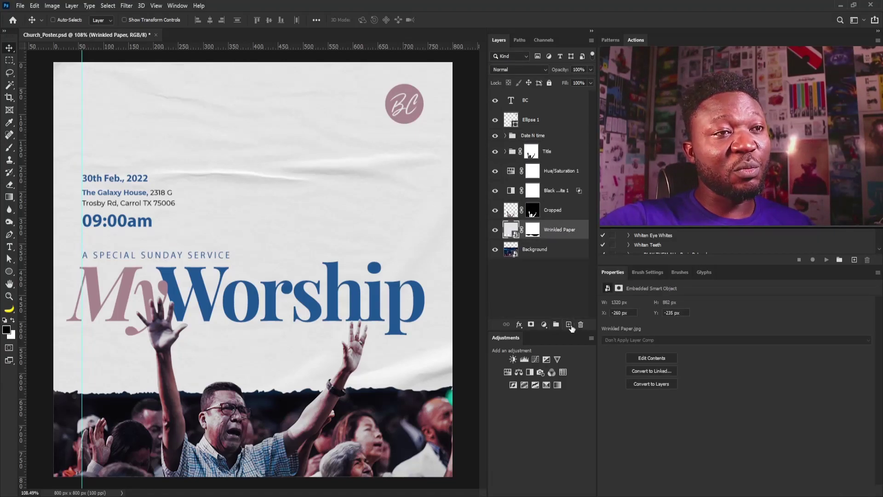
pyautogui.click(568, 324)
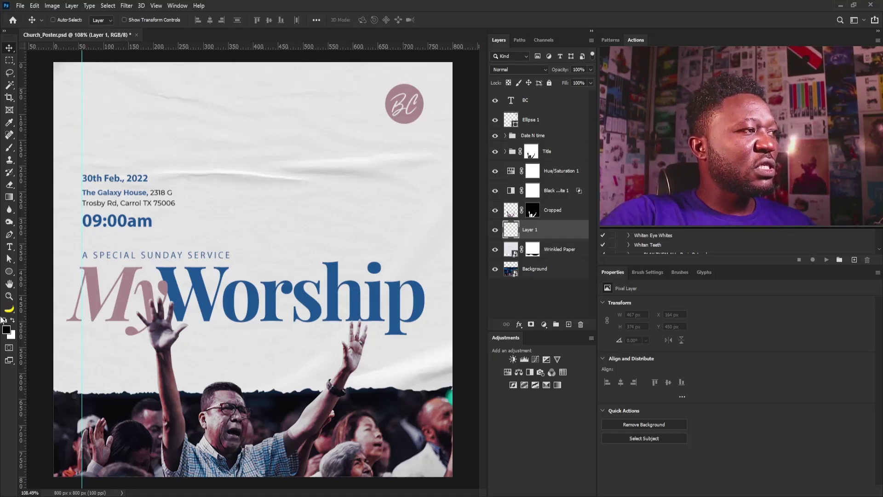
# Set the foreground colour to the dusty pink a8858d sampled from the "My" lettering
pyautogui.click(7, 329)
pyautogui.click(135, 272)
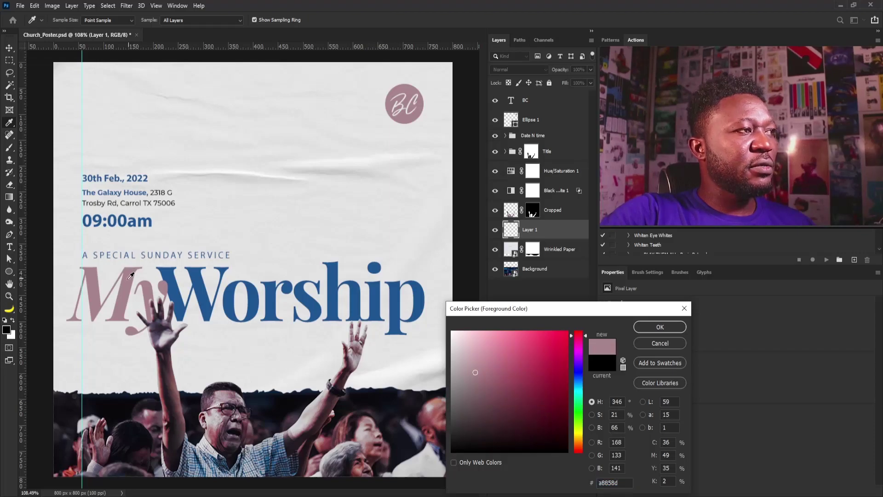
pyautogui.click(660, 327)
# Choose the hard round 123 px brush tip for the Brush tool and reduce its size to 9 px
pyautogui.click(647, 271)
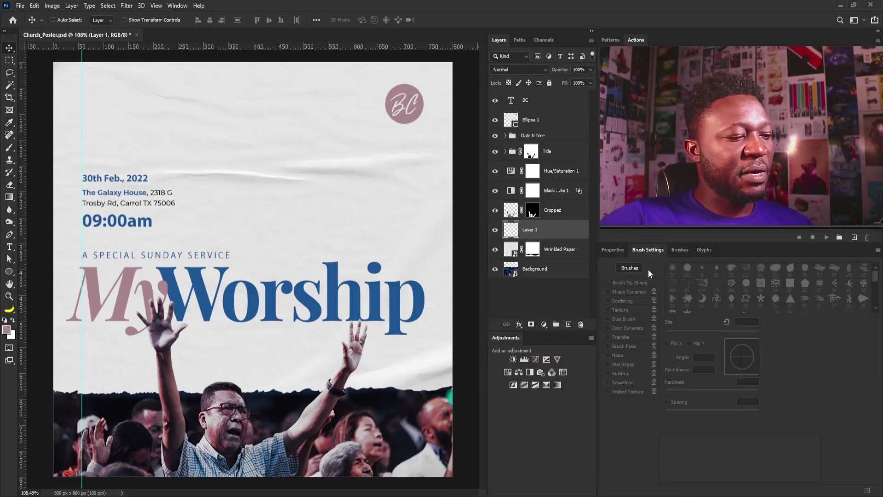
pyautogui.press('b')
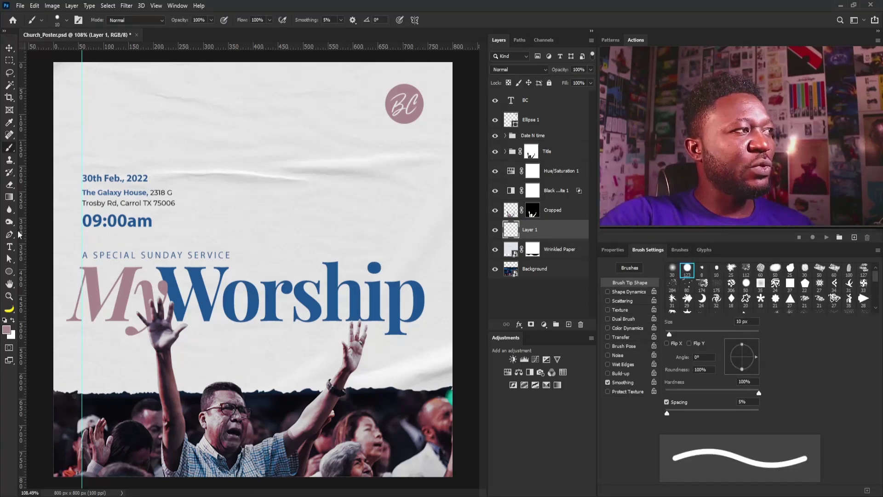
pyautogui.click(687, 269)
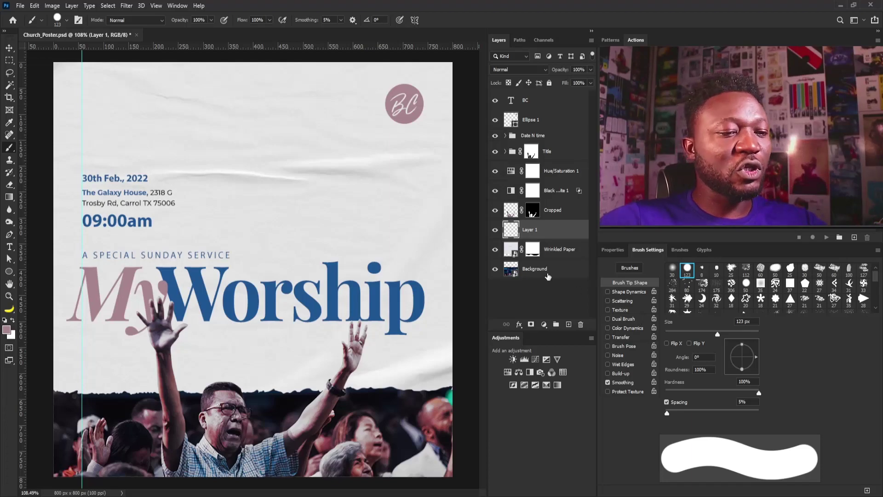
pyautogui.press('[')
pyautogui.press('[')
pyautogui.press('[')
pyautogui.press('[')
pyautogui.press('[')
pyautogui.press('[')
pyautogui.press('[')
pyautogui.press('[')
pyautogui.press('[')
pyautogui.press('[')
pyautogui.press('[')
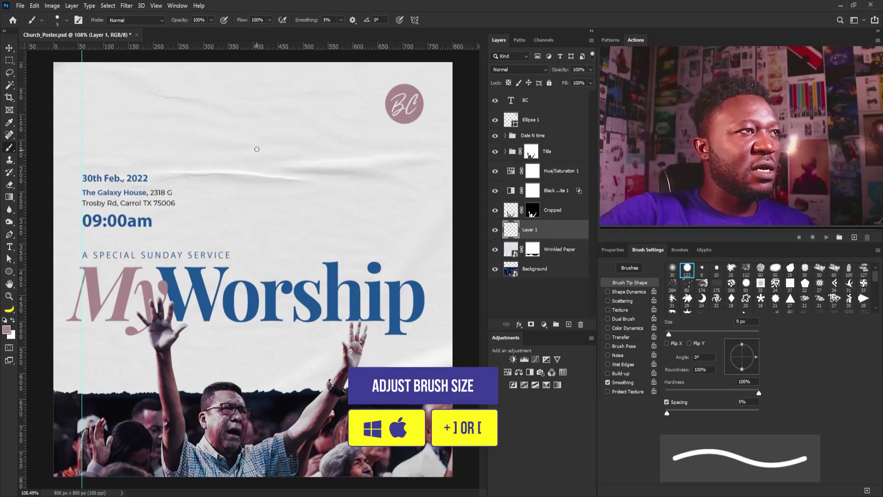
# Paint large freehand handwriting strokes on the blank paper between the event details and BC logo, with 21% layer opacity
pyautogui.moveTo(230, 157)
pyautogui.mouseDown()
pyautogui.moveTo(271, 155)
pyautogui.moveTo(249, 236)
pyautogui.mouseUp()
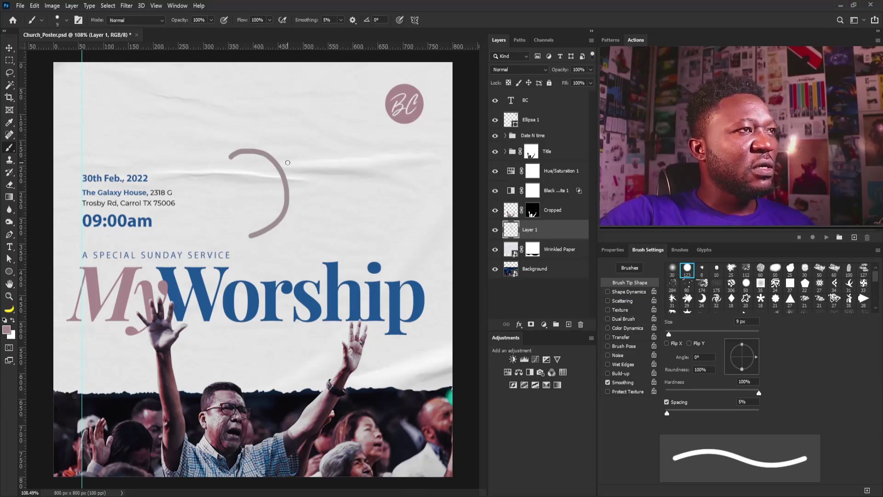
pyautogui.moveTo(294, 170)
pyautogui.mouseDown()
pyautogui.moveTo(309, 155)
pyautogui.moveTo(327, 155)
pyautogui.moveTo(355, 200)
pyautogui.moveTo(356, 120)
pyautogui.mouseUp()
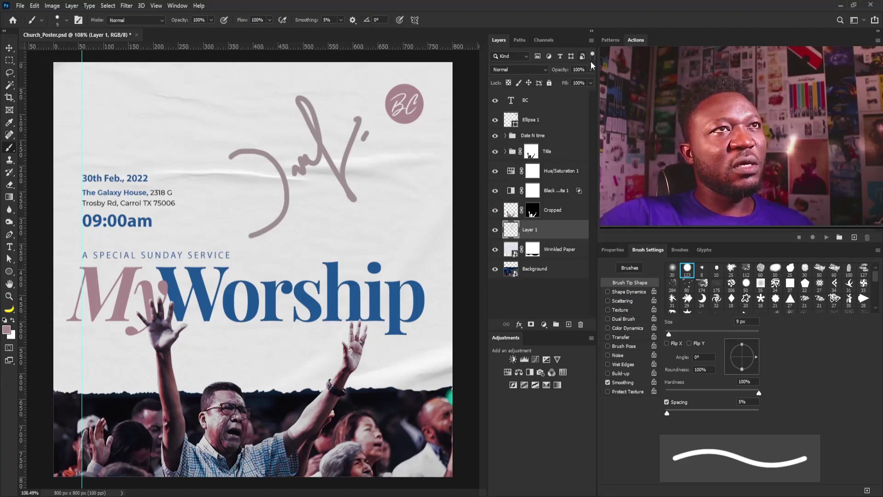
pyautogui.moveTo(565, 84); pyautogui.dragTo(556, 85)
# Free-transform the handwriting strokes, enlarging them to about 122%, rotating them about 28° clockwise and repositioning them near the poster's upper edge
pyautogui.hotkey('ctrl', 't')
pyautogui.moveTo(393, 176); pyautogui.dragTo(385, 221)
pyautogui.moveTo(394, 137)
pyautogui.mouseDown()
pyautogui.moveTo(417, 107)
pyautogui.moveTo(413, 131)
pyautogui.mouseUp()
pyautogui.moveTo(367, 172); pyautogui.dragTo(351, 168)
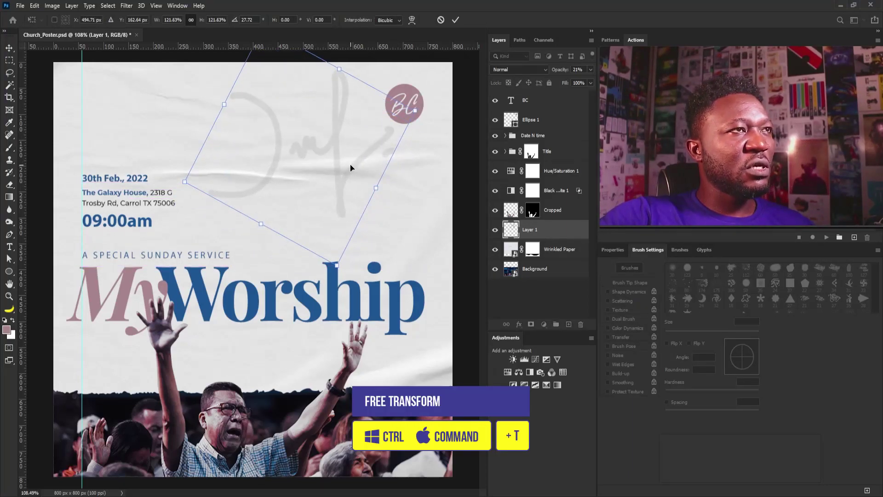
pyautogui.press('Return')
# Lower the handwriting layer's opacity to 13% and move the strokes slightly upward on the paper
pyautogui.press('b')
pyautogui.click(591, 70)
pyautogui.moveTo(552, 83); pyautogui.dragTo(554, 85)
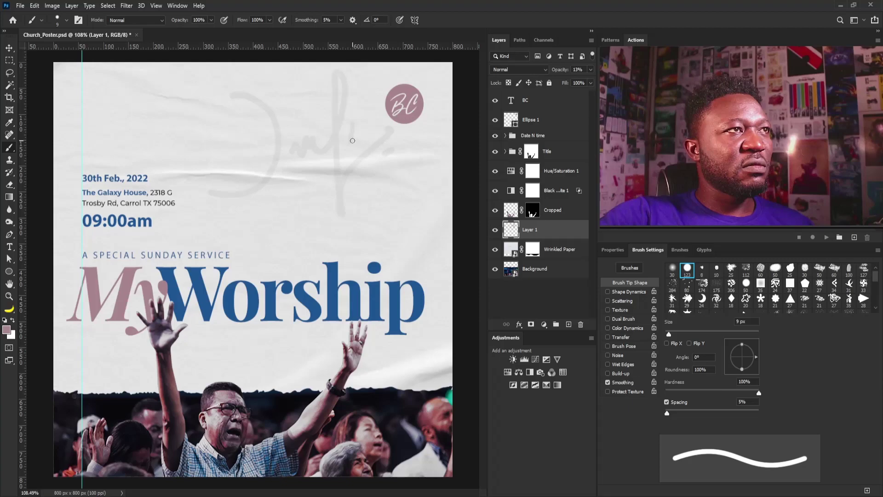
pyautogui.press('v')
pyautogui.press('ctrl')
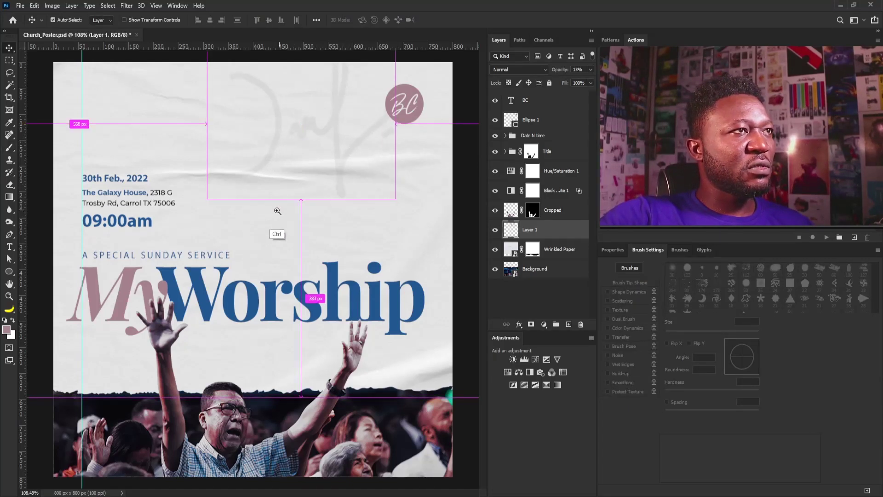
pyautogui.scroll(1, 278, 211)
pyautogui.scroll(-3, 278, 210)
pyautogui.scroll(2, 278, 210)
pyautogui.scroll(1, 276, 211)
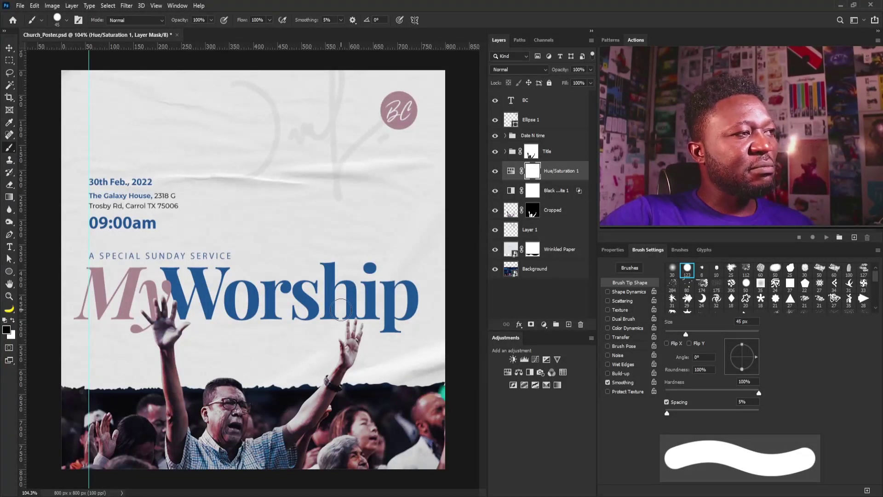
# Group the BC text layer and the Ellipse 1 layer, and name the group Logo
pyautogui.click(543, 105)
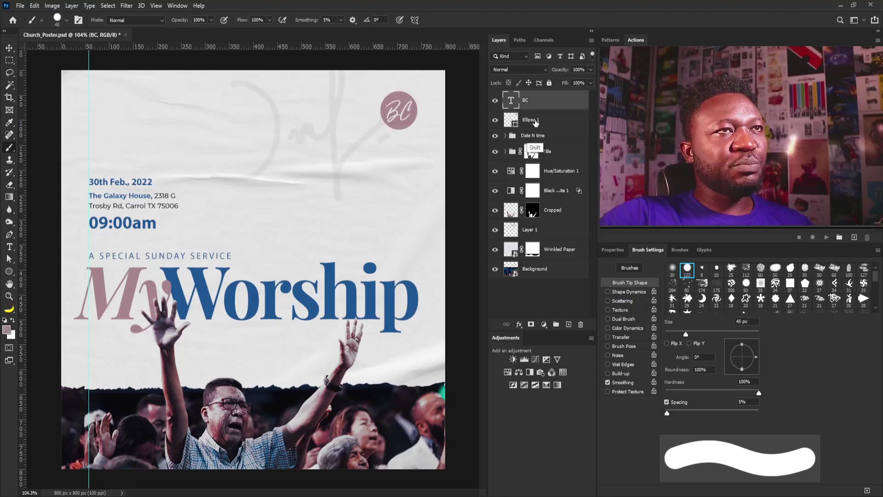
pyautogui.keyDown('shift'); pyautogui.click(532, 123); pyautogui.keyUp('shift')
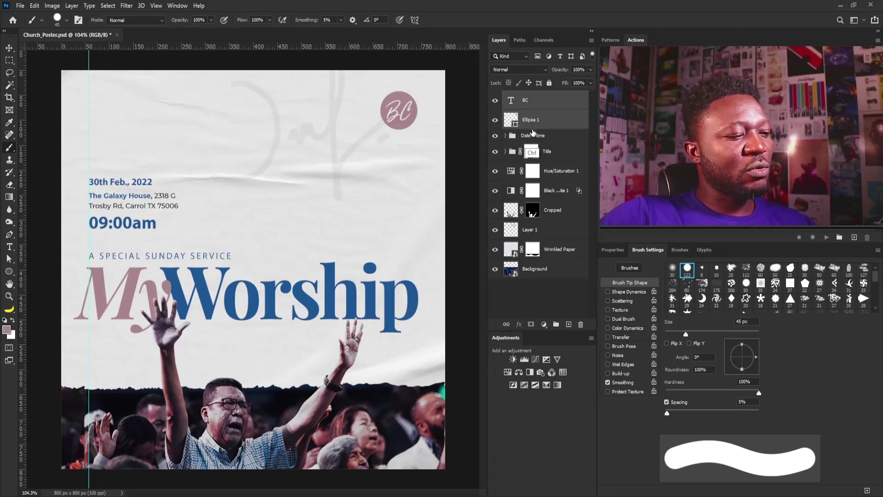
pyautogui.hotkey('ctrl', 'g')
pyautogui.doubleClick(536, 98)
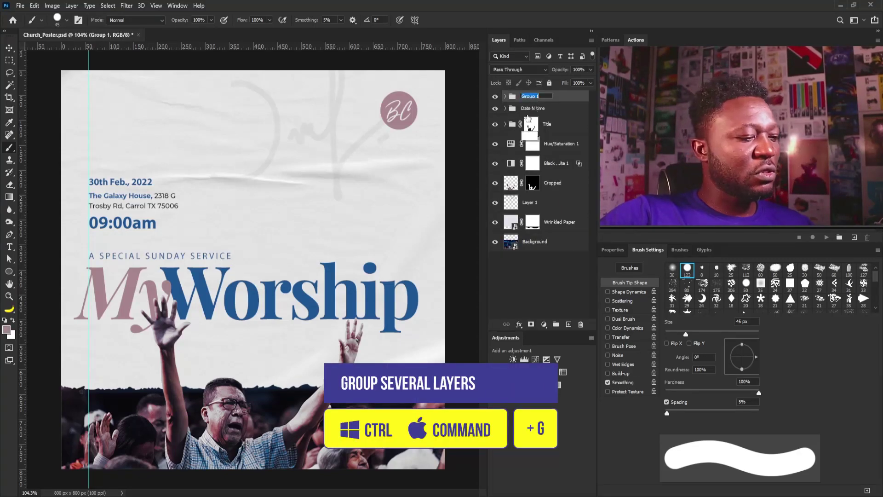
pyautogui.write('Lo')
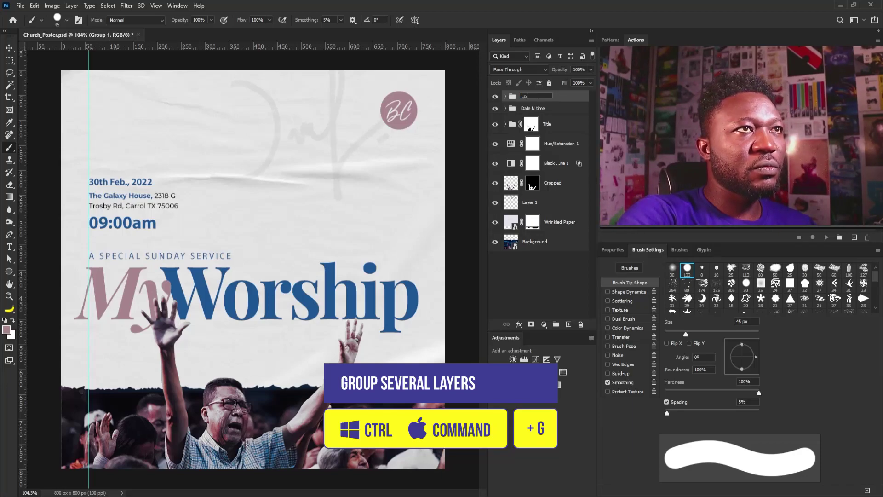
pyautogui.write('go')
pyautogui.press('BackSpace')
pyautogui.press('BackSpace')
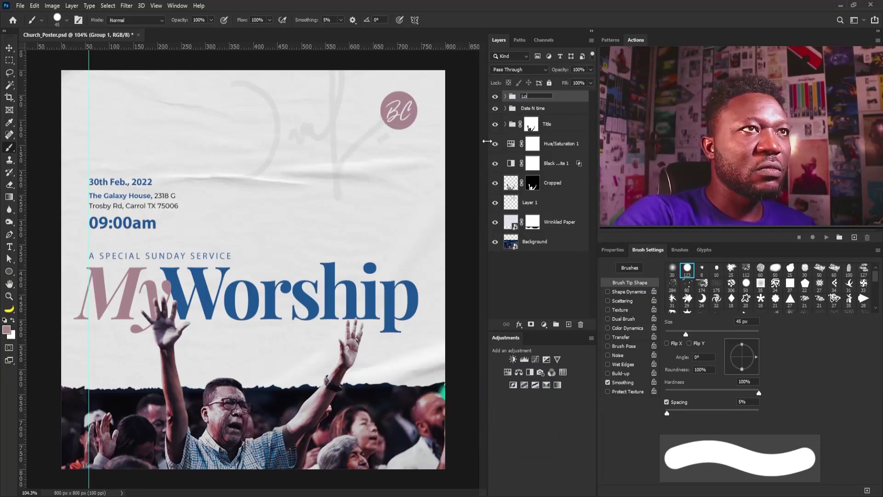
pyautogui.write('go')
pyautogui.press('Return')
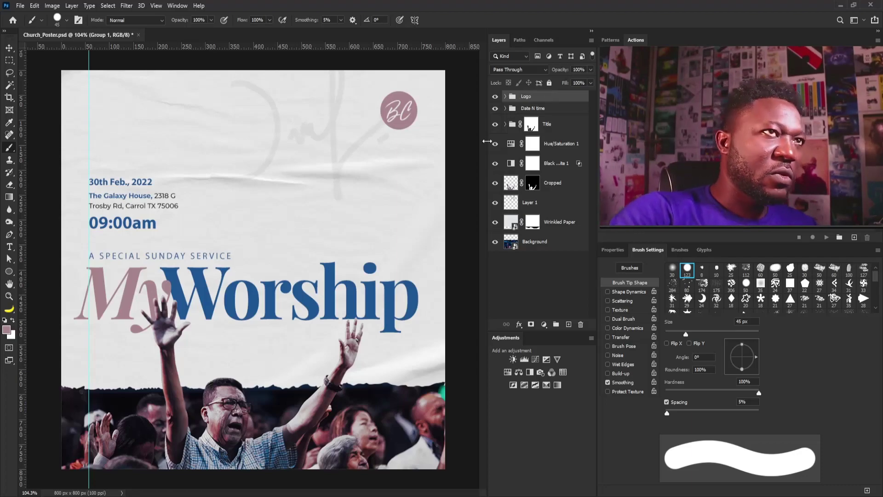
# Group all the poster's layers and groups, from Logo down to Background, into one group named Option1
pyautogui.keyDown('shift'); pyautogui.click(547, 224); pyautogui.keyUp('shift')
pyautogui.keyDown('shift'); pyautogui.click(547, 242); pyautogui.keyUp('shift')
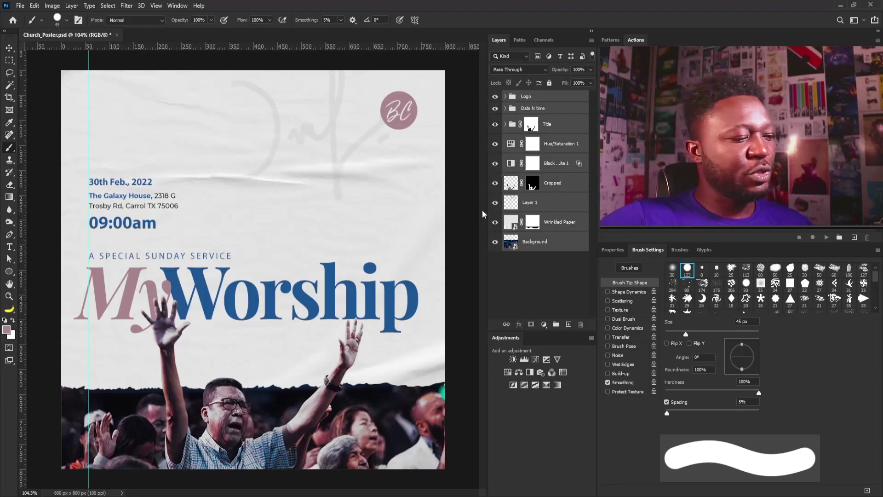
pyautogui.hotkey('ctrl', 'g')
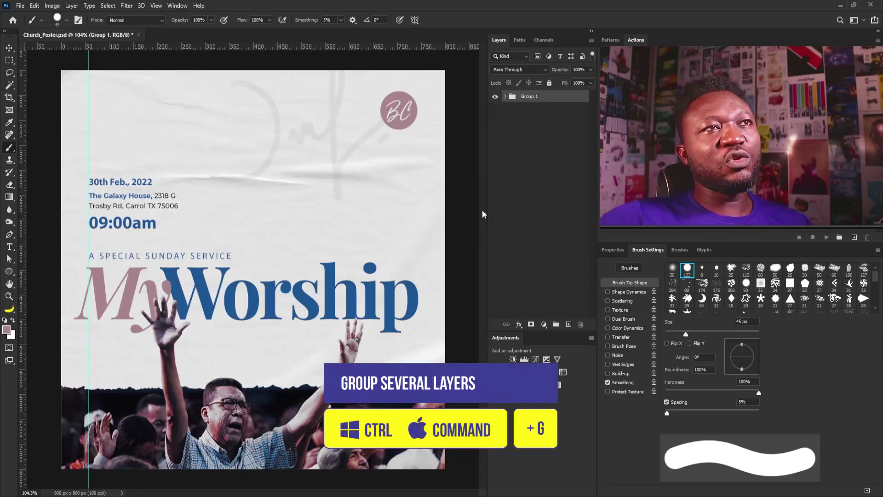
pyautogui.doubleClick(529, 97)
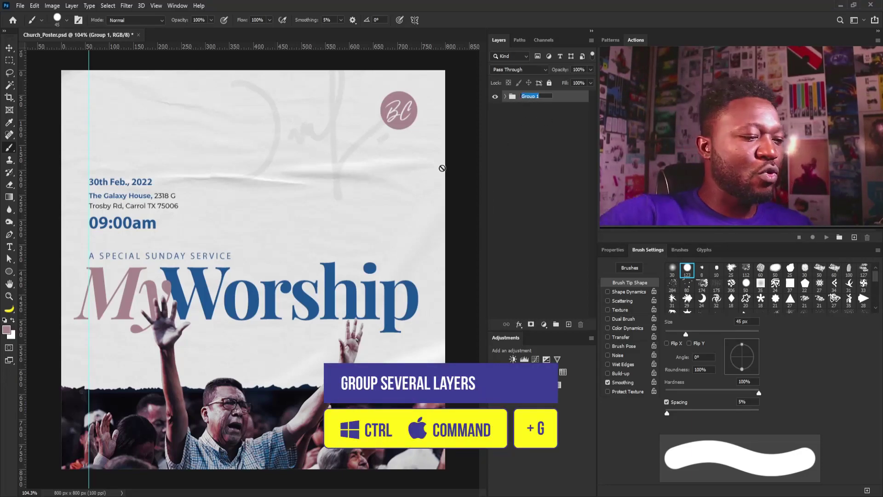
pyautogui.write('Ootion1')
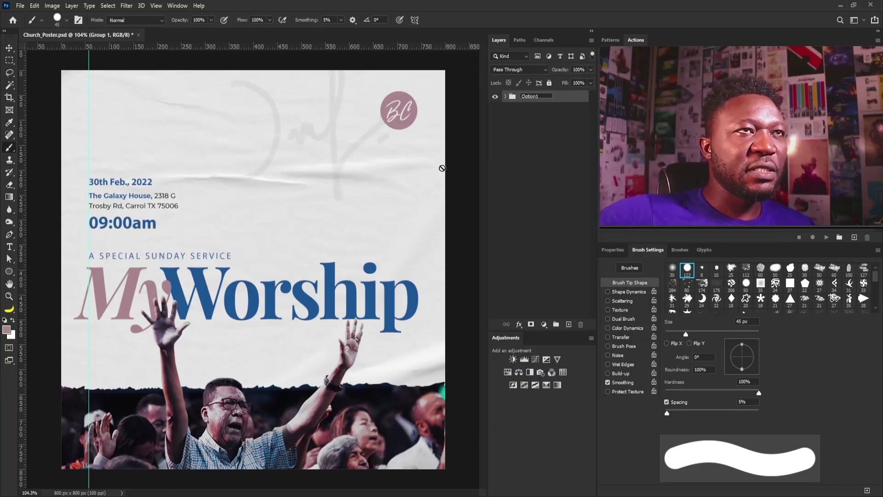
pyautogui.click(567, 98)
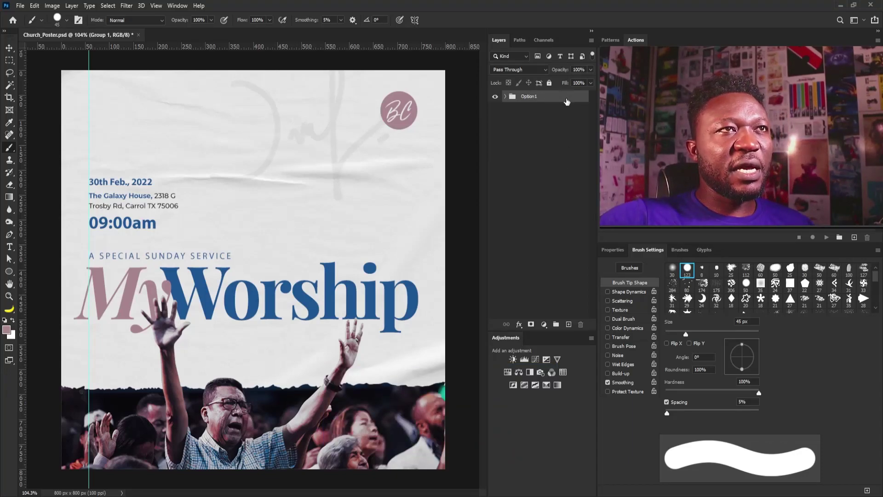
# Duplicate the Option1 group, hide the original and rename the copy Option2
pyautogui.moveTo(567, 98); pyautogui.dragTo(556, 318)
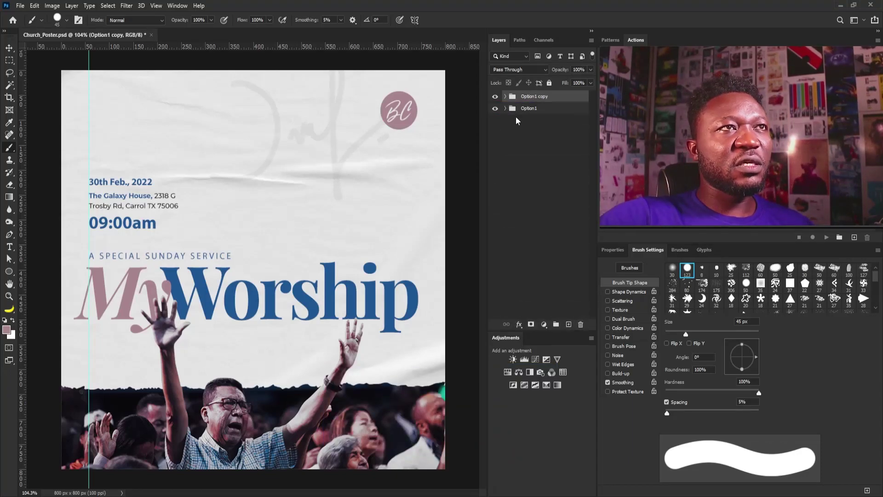
pyautogui.doubleClick(535, 98)
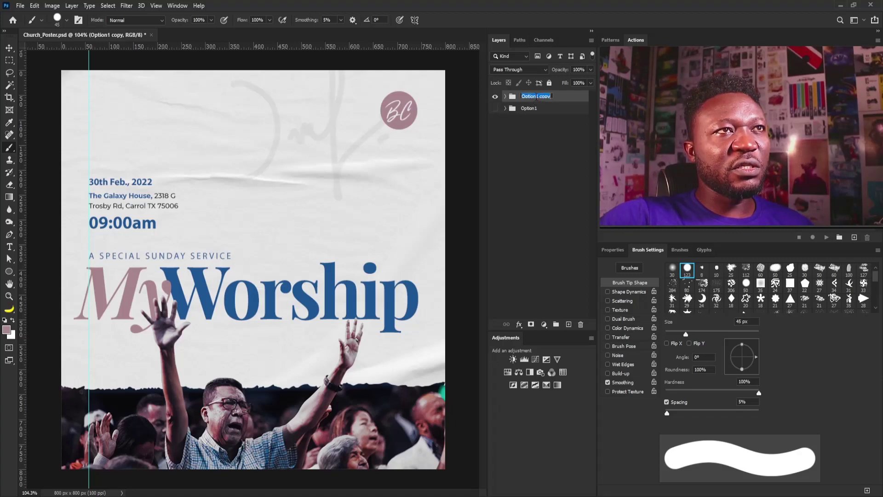
pyautogui.moveTo(535, 96); pyautogui.dragTo(552, 97)
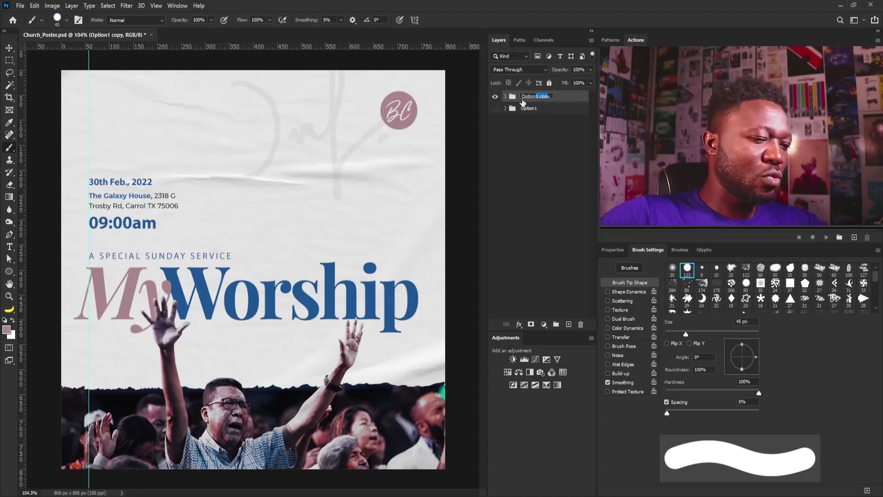
pyautogui.press('BackSpace')
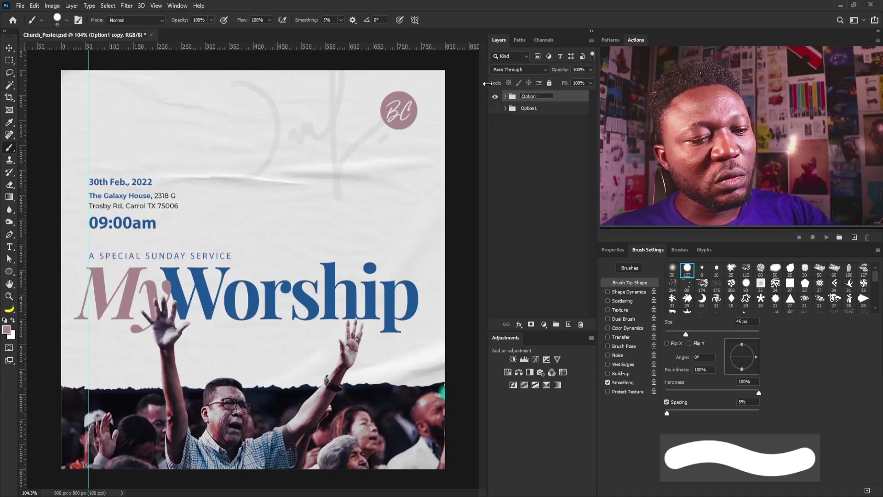
pyautogui.write('2')
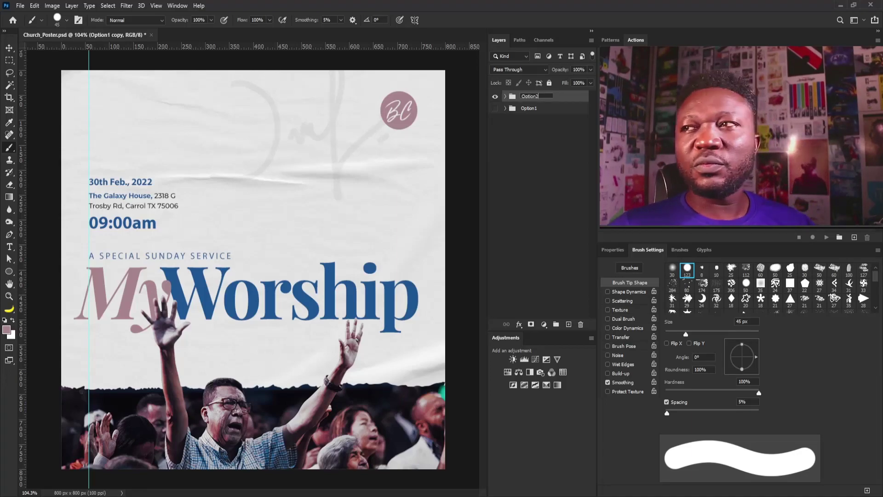
pyautogui.press('Return')
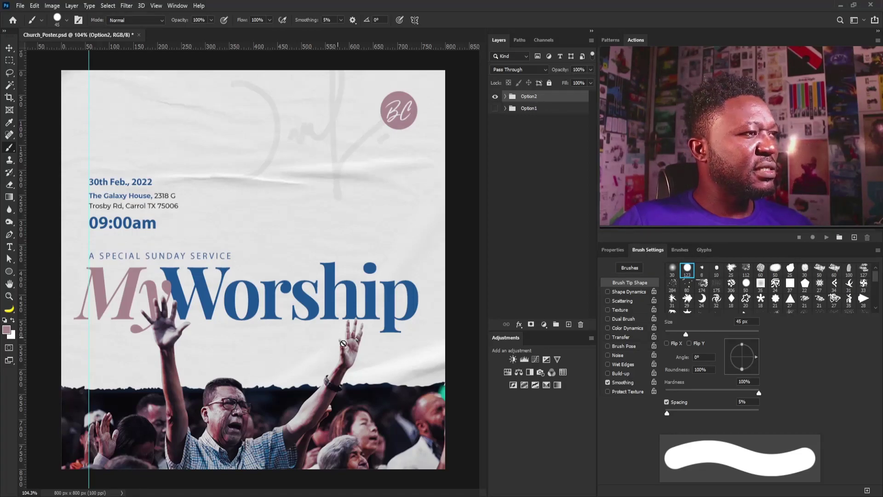
# Move the Cropped and Background layers of the Option2 group together to the left by about 145 px
pyautogui.click(505, 97)
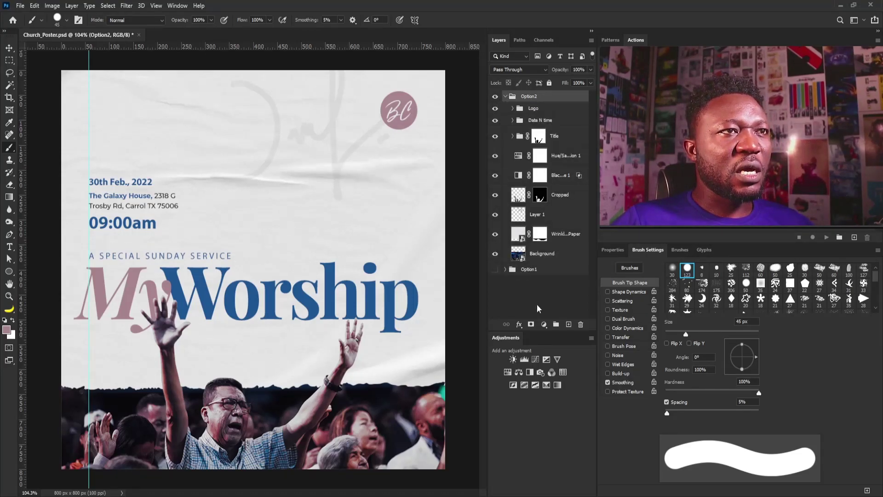
pyautogui.press('v')
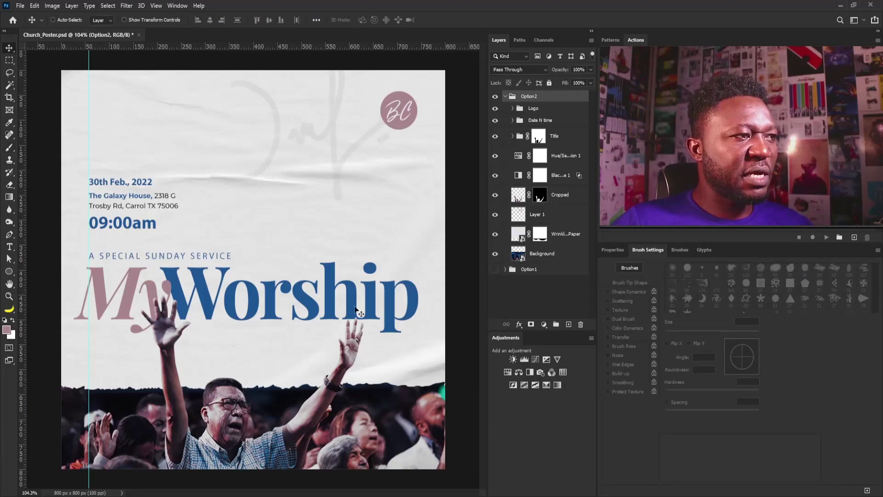
pyautogui.click(540, 258)
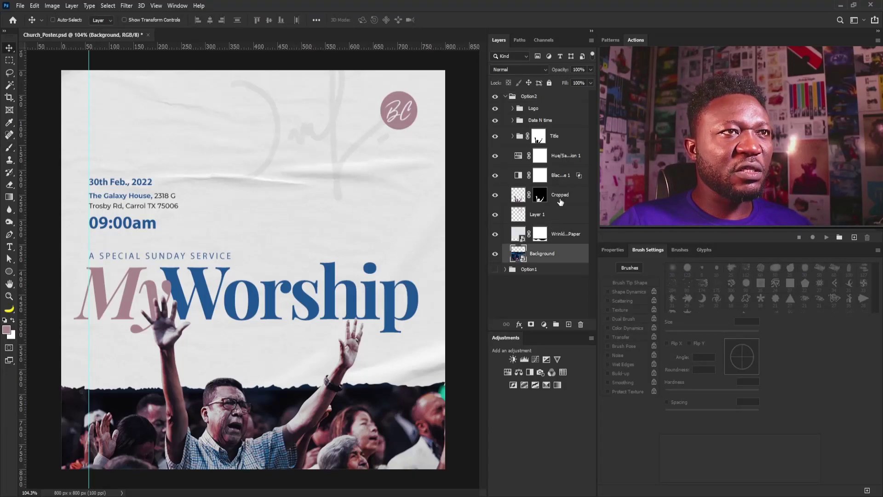
pyautogui.keyDown('shift'); pyautogui.click(561, 201); pyautogui.keyUp('shift')
pyautogui.click(566, 199)
pyautogui.keyDown('ctrl'); pyautogui.click(557, 256); pyautogui.keyUp('ctrl')
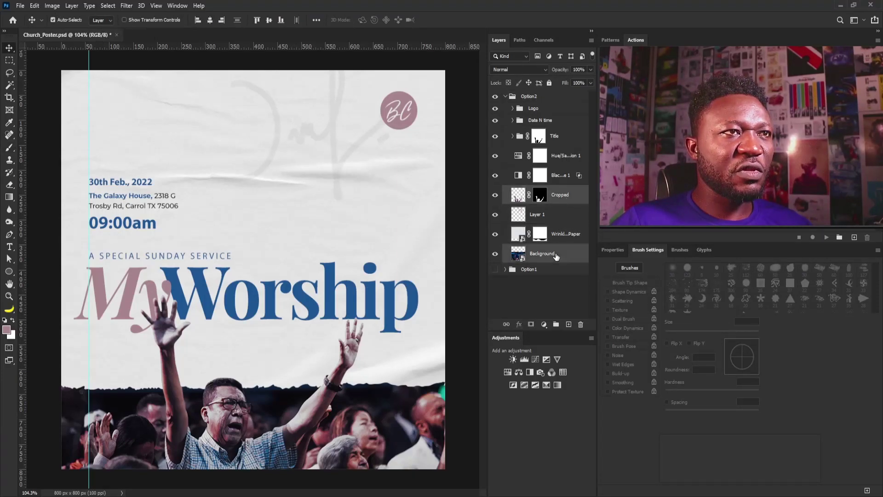
pyautogui.click(561, 200)
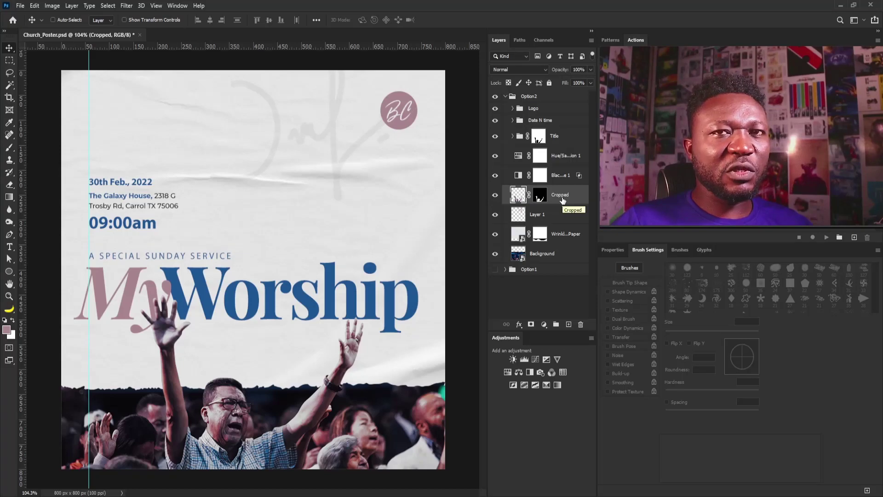
pyautogui.press('ctrl')
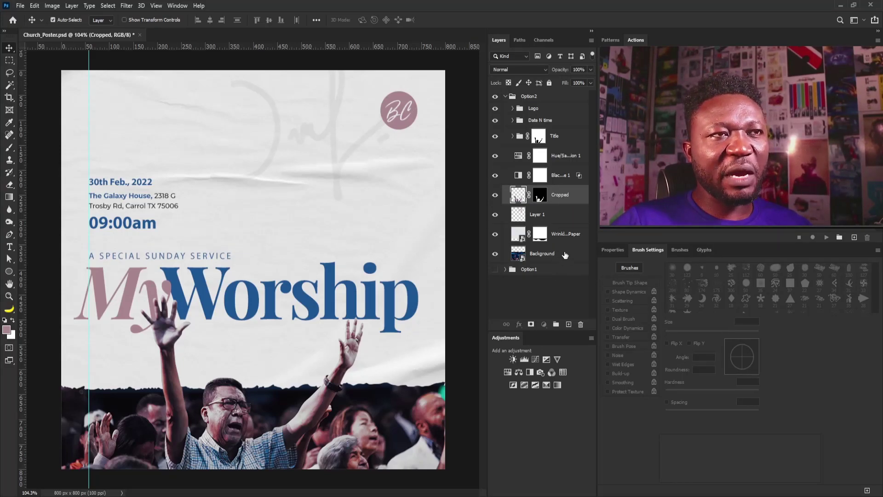
pyautogui.keyDown('ctrl'); pyautogui.click(565, 255); pyautogui.keyUp('ctrl')
pyautogui.moveTo(331, 393); pyautogui.dragTo(274, 392)
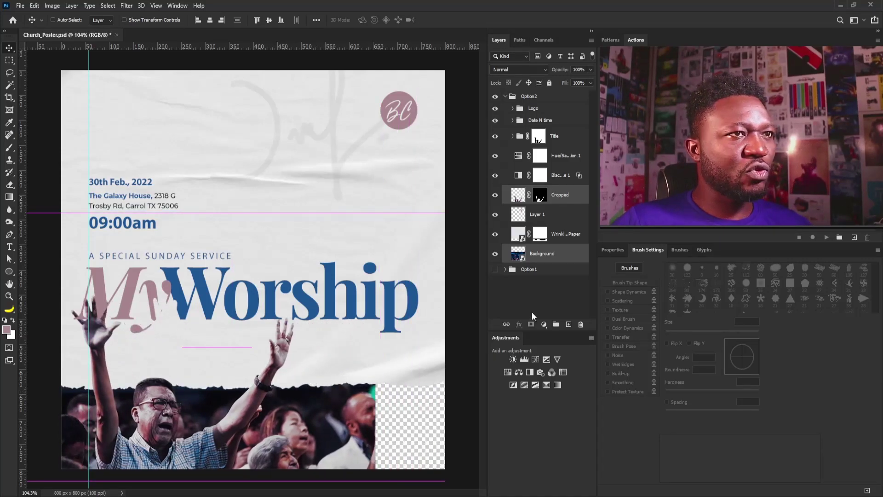
# Duplicate the Background layer in Option2 and move the original right to fill the empty strip beside the crowd photo
pyautogui.click(551, 253)
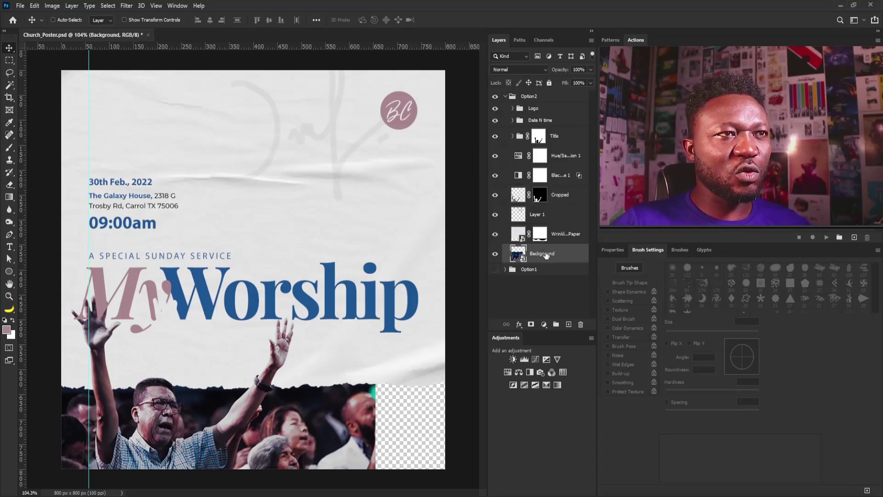
pyautogui.moveTo(550, 257); pyautogui.dragTo(569, 325)
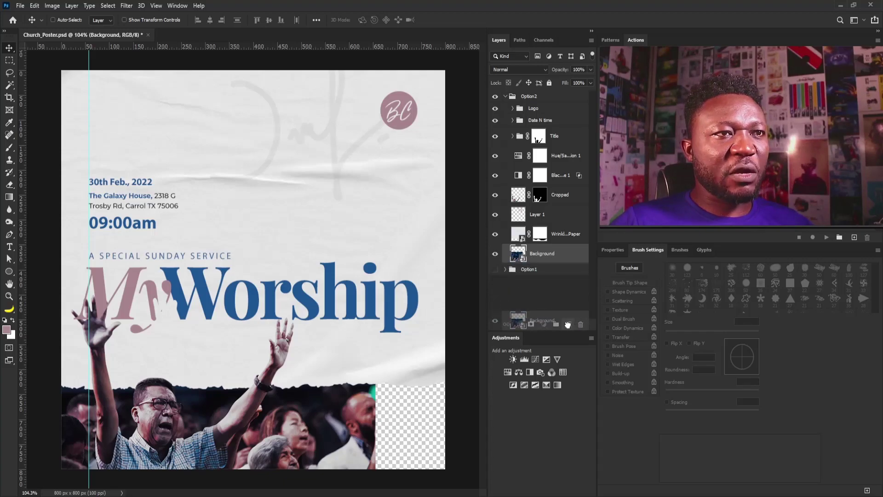
pyautogui.click(541, 275)
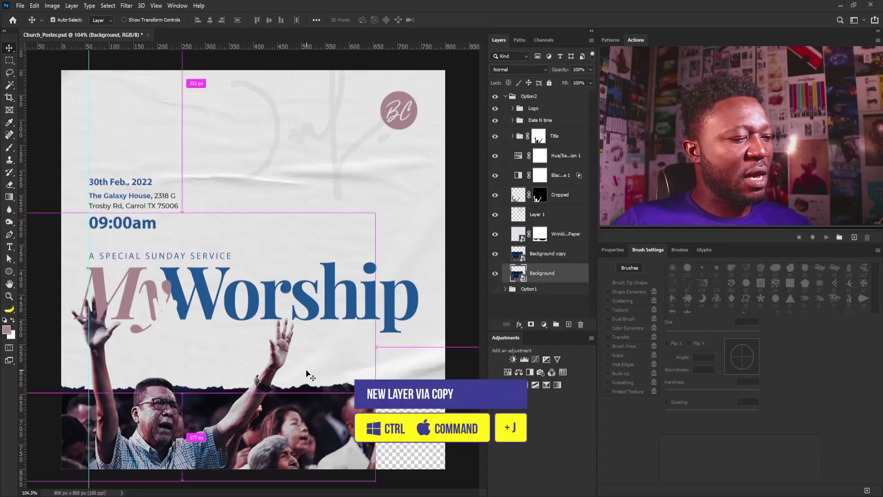
pyautogui.moveTo(252, 413); pyautogui.dragTo(389, 421)
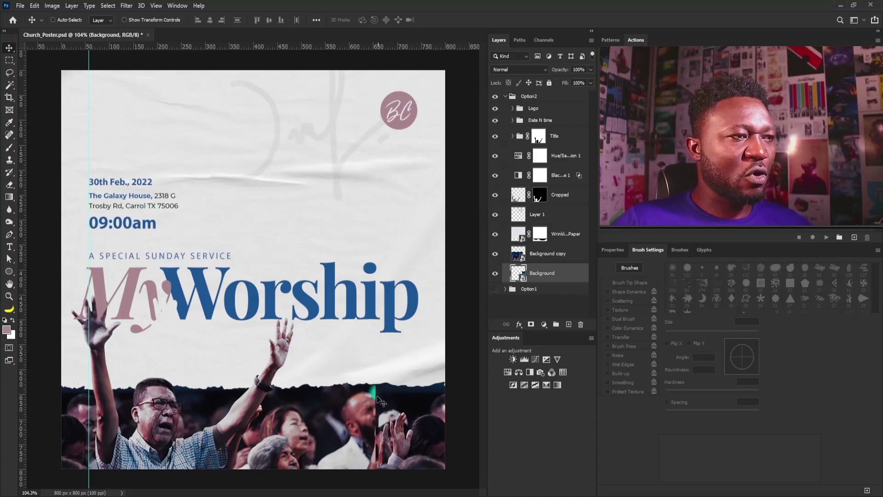
# Duplicate the Background and Background copy layers together and merge the two duplicates into one layer
pyautogui.keyDown('shift'); pyautogui.click(550, 259); pyautogui.keyUp('shift')
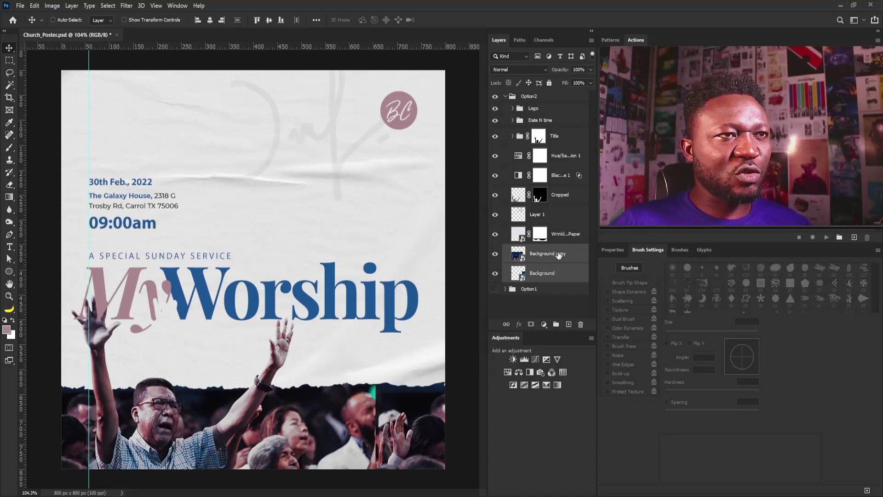
pyautogui.moveTo(559, 256); pyautogui.dragTo(571, 326)
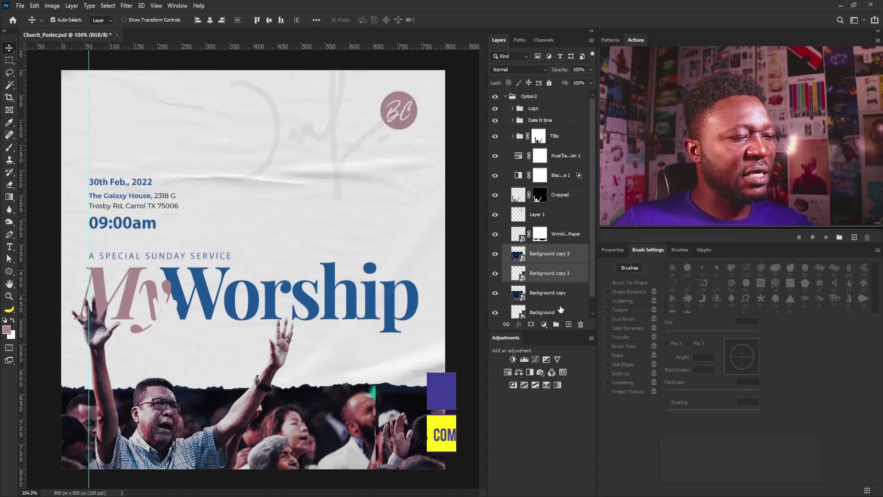
pyautogui.hotkey('ctrl', 'e')
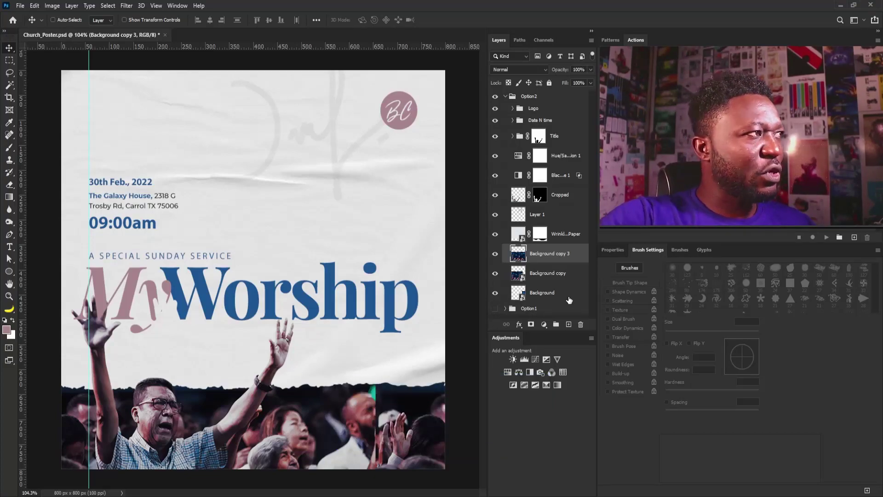
# Retouch the vertical seam in the crowd on the Background copy 3 layer with the Spot Healing Brush at size 60
pyautogui.click(10, 137)
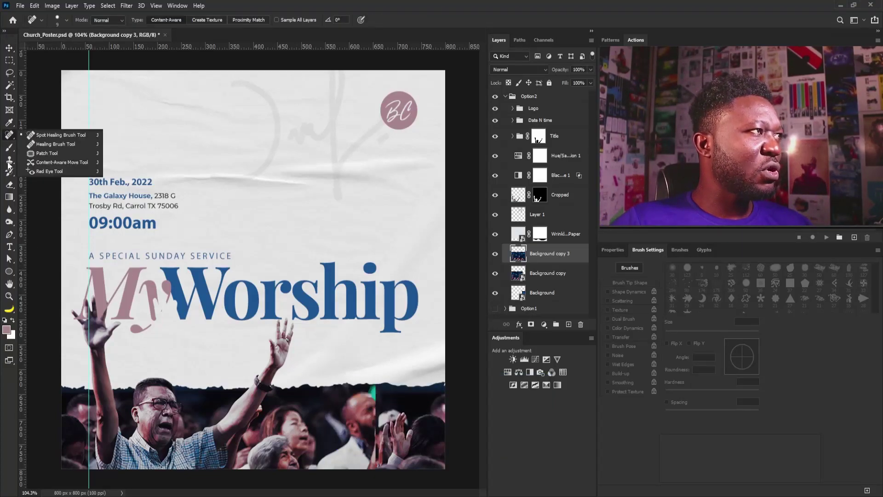
pyautogui.click(43, 136)
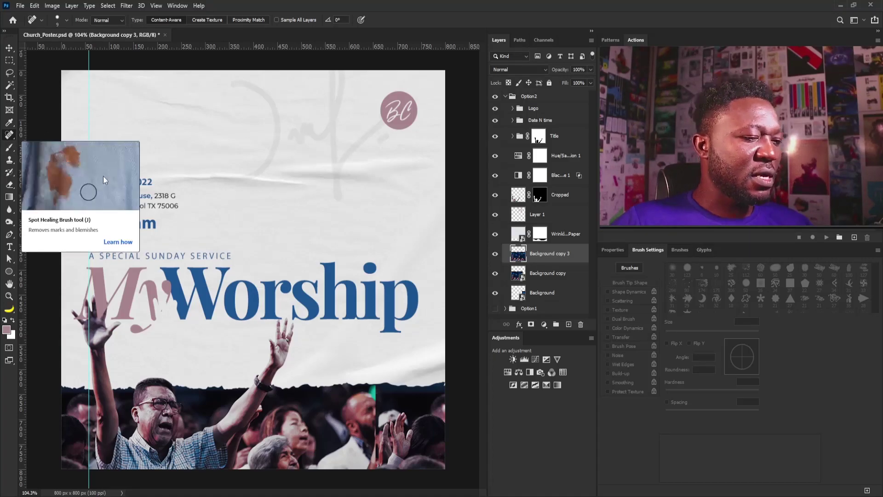
pyautogui.press(']')
pyautogui.press(']')
pyautogui.press(']')
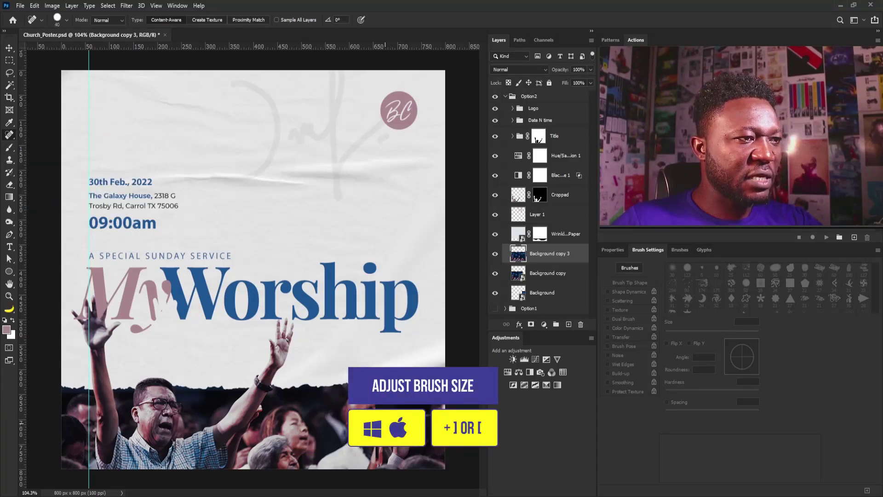
pyautogui.press(']')
pyautogui.press(']')
pyautogui.moveTo(373, 398); pyautogui.dragTo(371, 462)
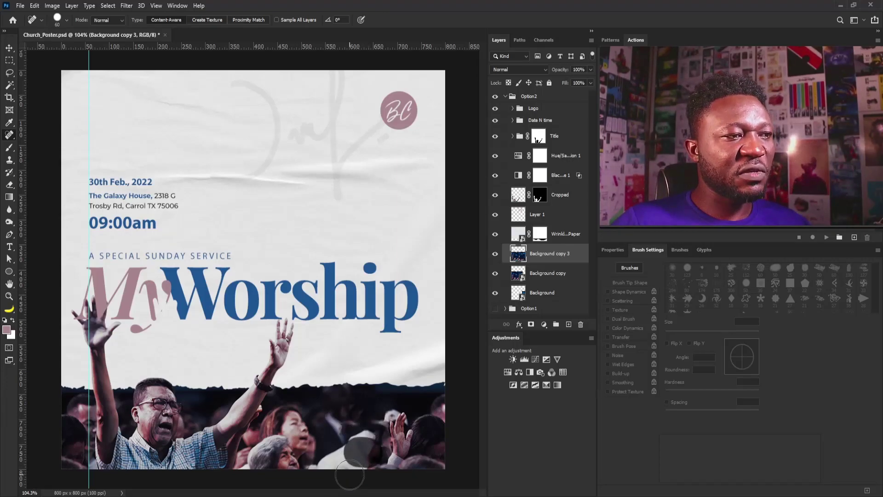
pyautogui.press('v')
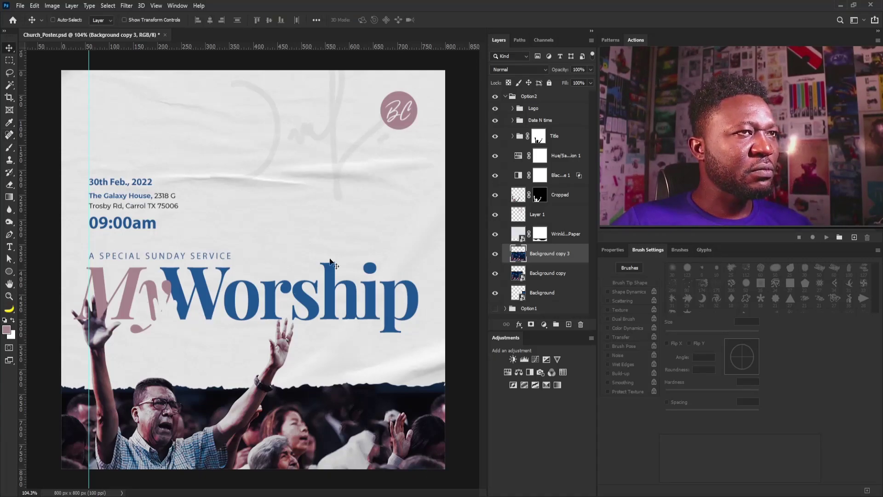
# Fill the layer mask of the Title group in Option2 with white so the whole title is revealed
pyautogui.click(542, 197)
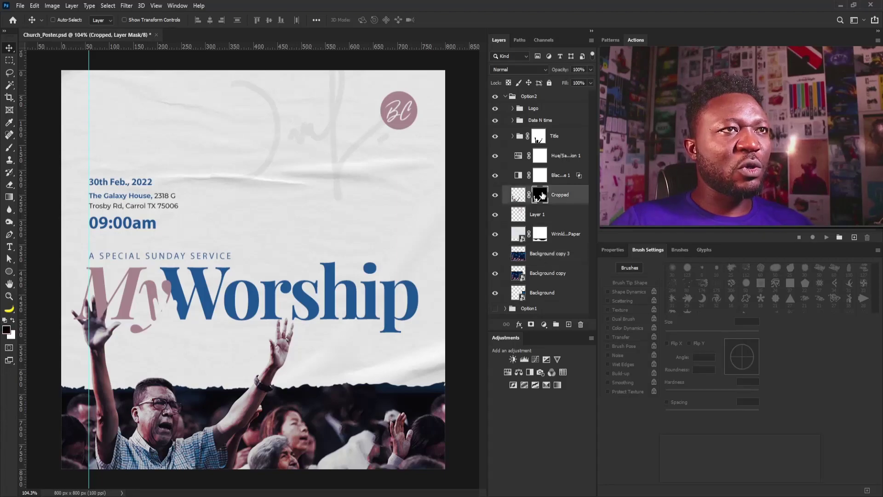
pyautogui.click(537, 137)
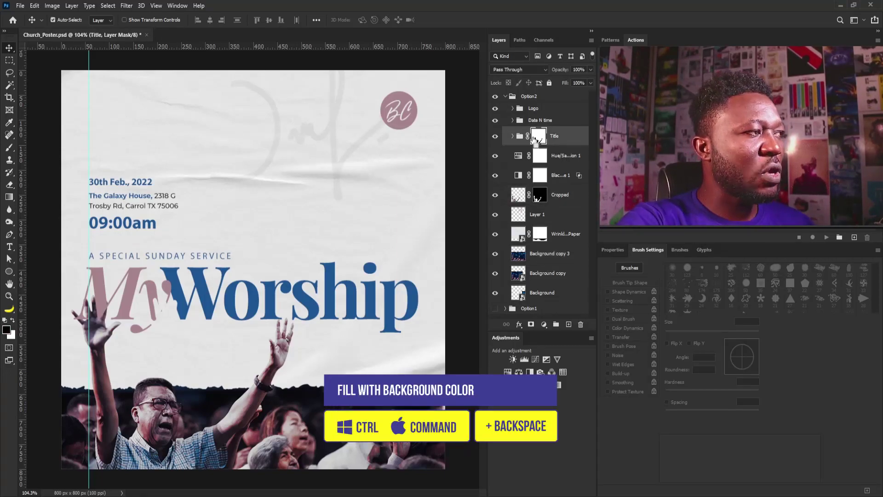
pyautogui.hotkey('ctrl', 'BackSpace')
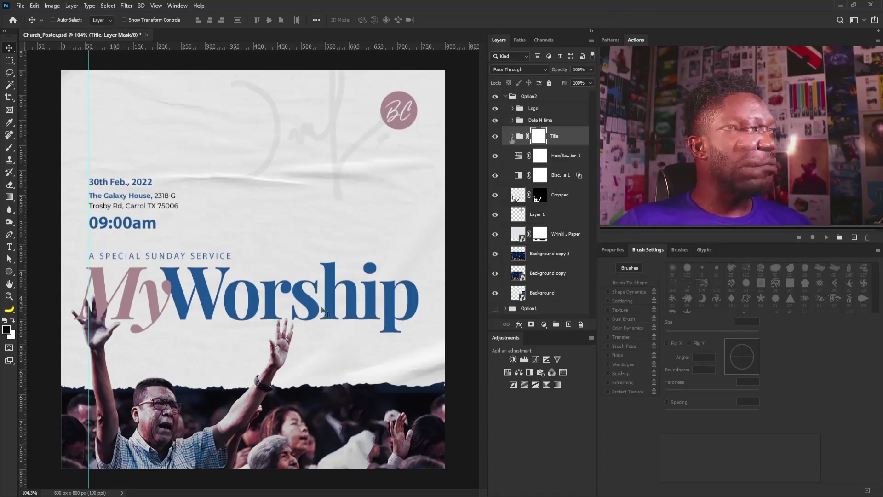
# Restack the title: offset Worship down and to the right, place My above its middle and shift the tagline right
pyautogui.click(512, 137)
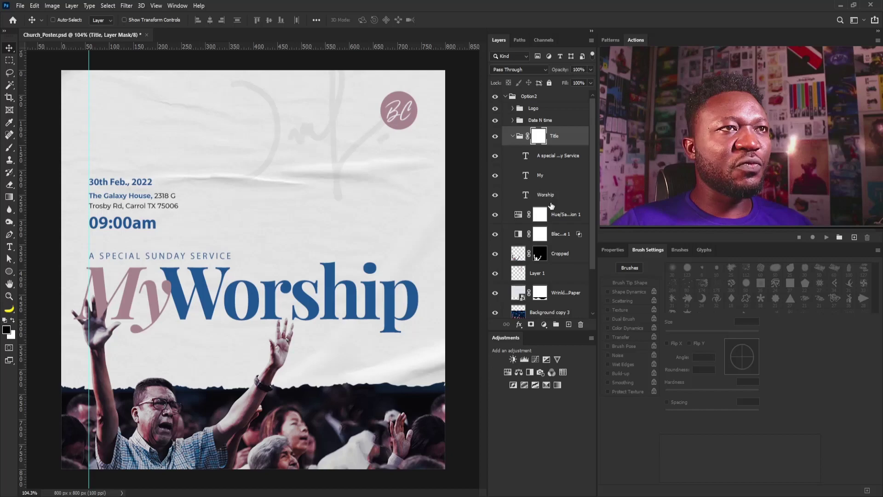
pyautogui.click(555, 198)
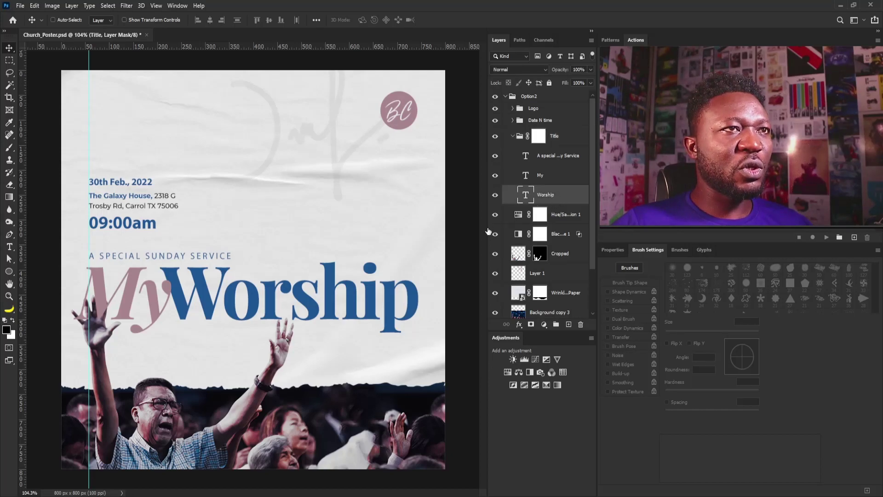
pyautogui.moveTo(341, 302); pyautogui.dragTo(355, 325)
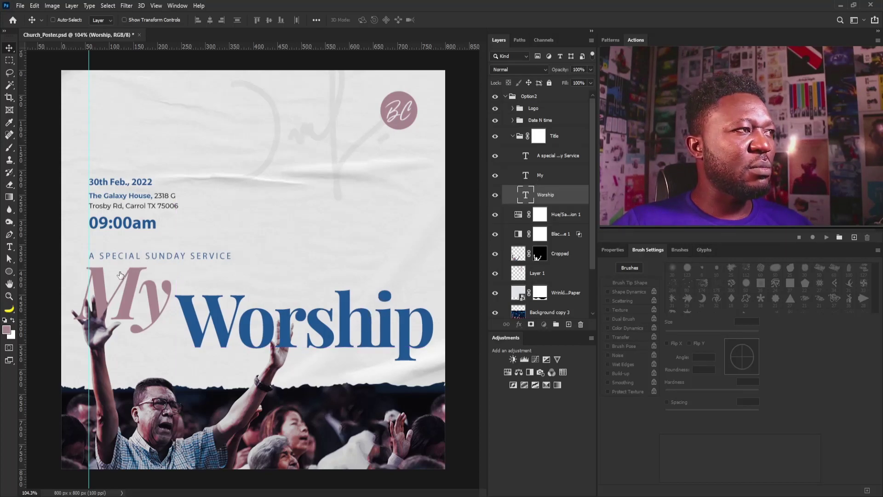
pyautogui.moveTo(159, 275); pyautogui.dragTo(299, 274)
pyautogui.moveTo(157, 261); pyautogui.dragTo(210, 261)
# Break the tagline into three lines reading A SPECIAL / SUNDAY / SERVICE
pyautogui.doubleClick(207, 257)
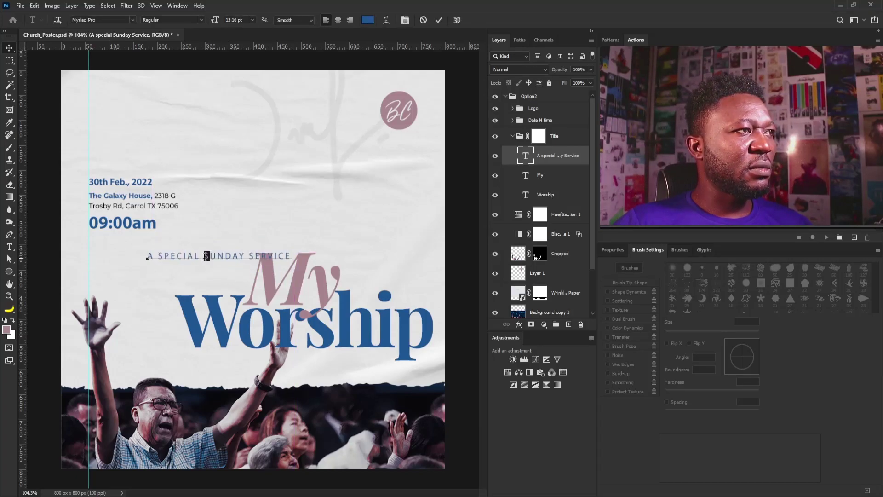
pyautogui.press('Return')
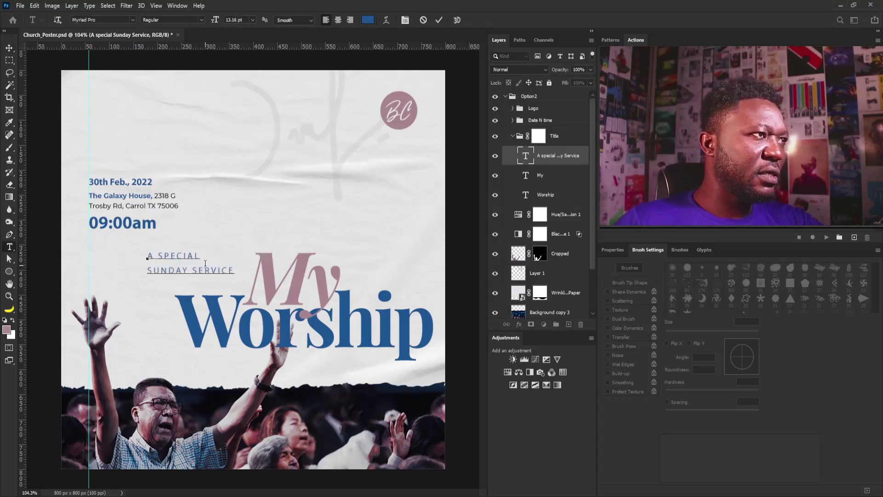
pyautogui.press('Return')
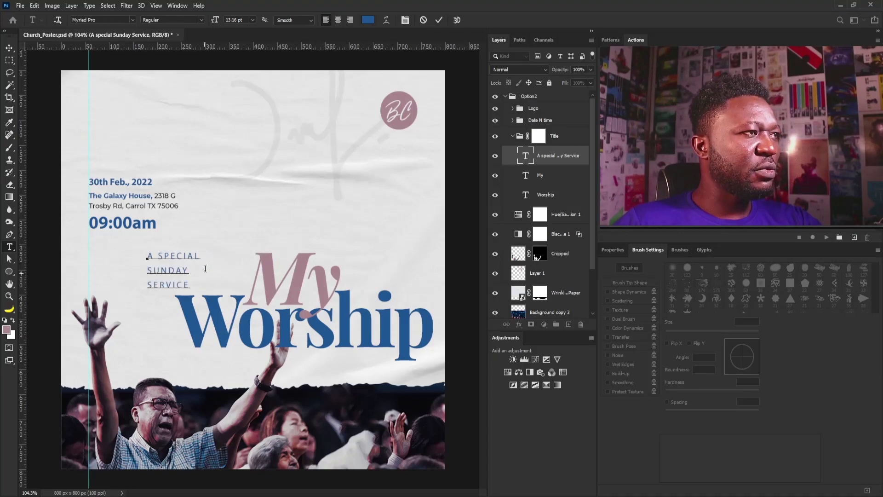
# Set the leading of the whole three-line tagline to 16 pt
pyautogui.hotkey('ctrl', 'a')
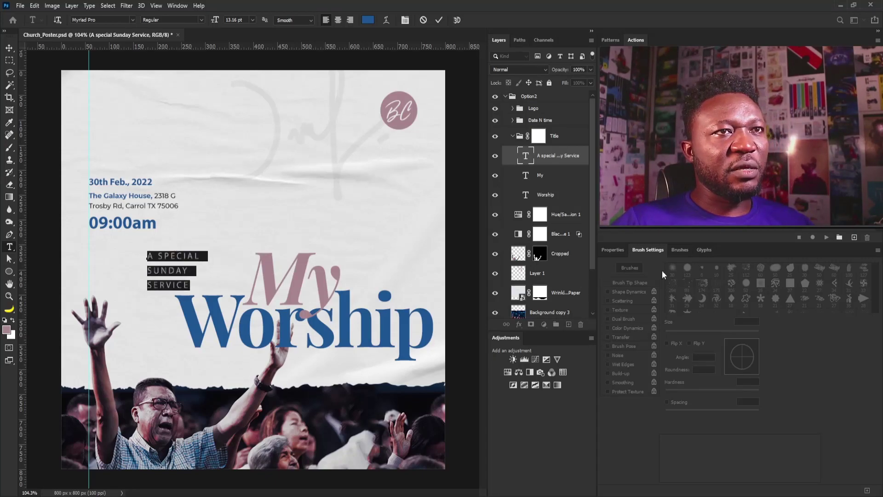
pyautogui.click(612, 250)
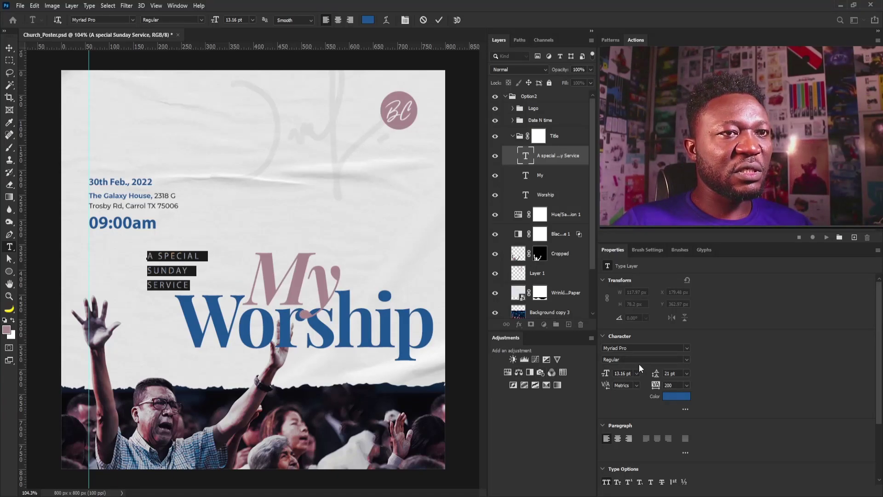
pyautogui.moveTo(680, 376); pyautogui.dragTo(651, 378)
pyautogui.press('Down')
pyautogui.press('Down')
pyautogui.press('Down')
pyautogui.press('Down')
pyautogui.press('Down')
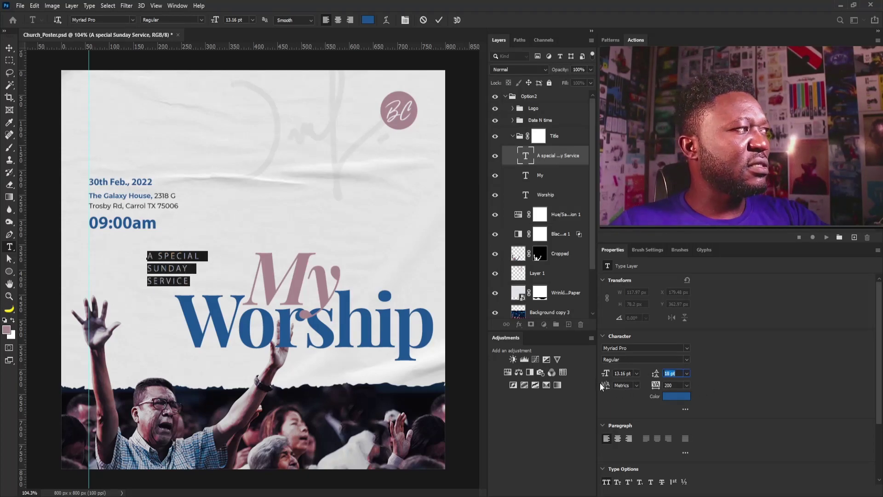
# Scale the tagline up to 14.27 pt and place it just above the W, flush with the left edge of Worship
pyautogui.click(9, 48)
pyautogui.moveTo(170, 278); pyautogui.dragTo(197, 281)
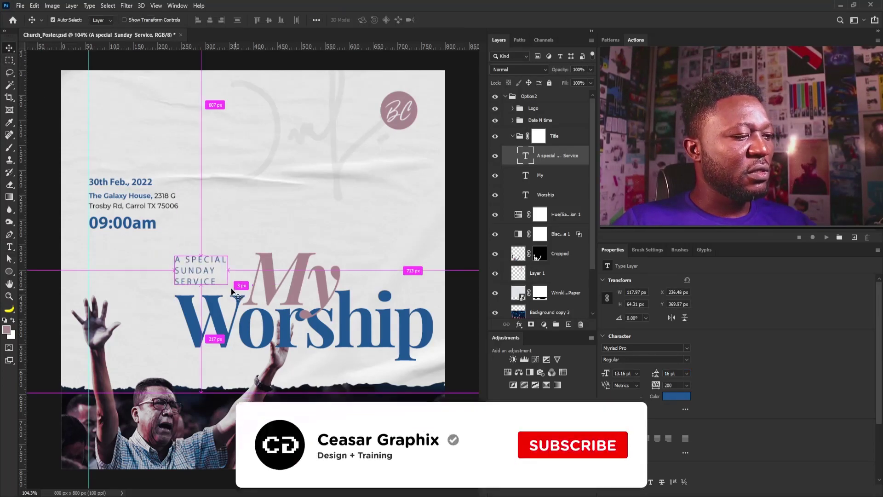
pyautogui.hotkey('ctrl', 't')
pyautogui.moveTo(228, 254); pyautogui.dragTo(256, 268)
pyautogui.press('Return')
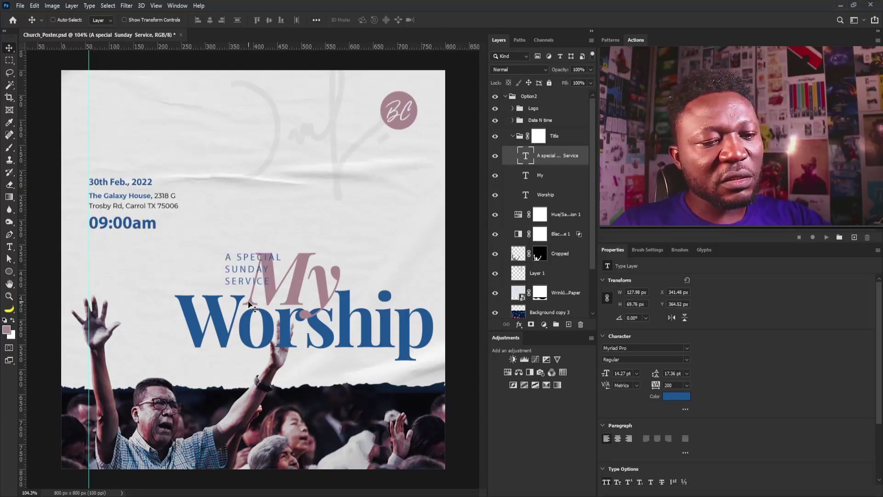
pyautogui.moveTo(250, 273); pyautogui.dragTo(200, 272)
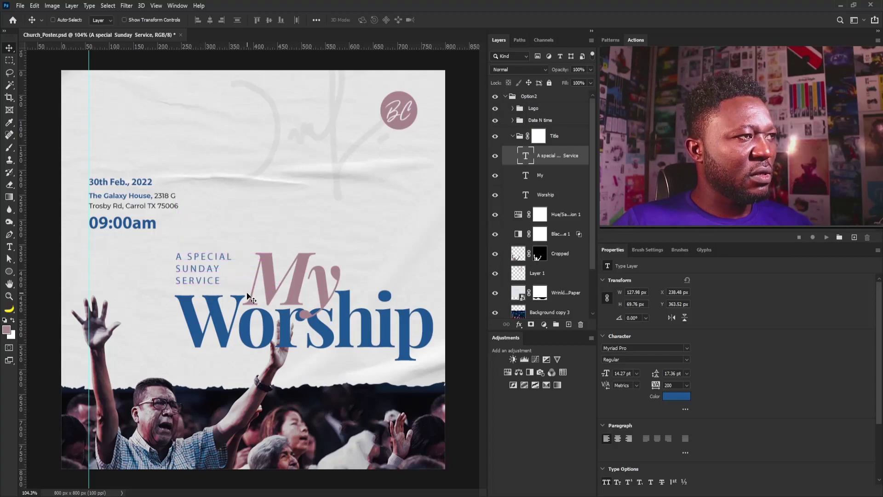
# Scale the tagline to about 104% and shift it right, close to the word My
pyautogui.hotkey('ctrl', 't')
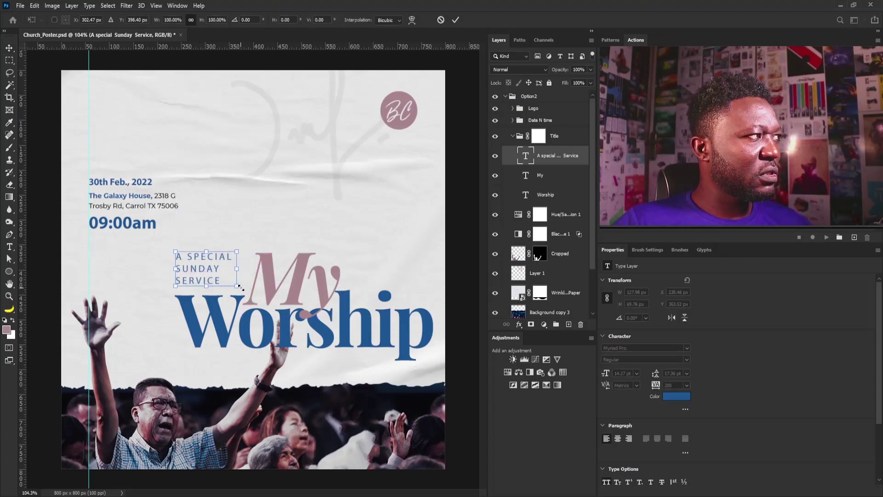
pyautogui.moveTo(244, 287); pyautogui.dragTo(318, 287)
pyautogui.press('Return')
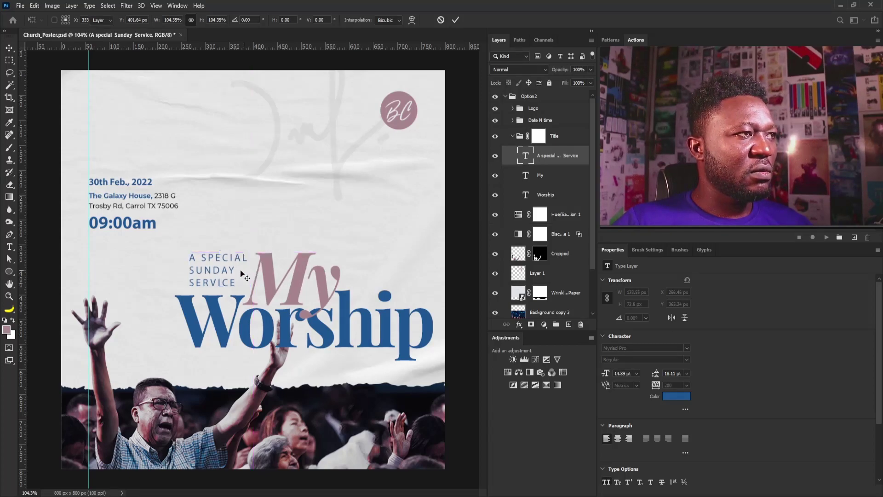
# Move the My text layer slightly left so it sits tight against the tagline
pyautogui.rightClick(286, 275)
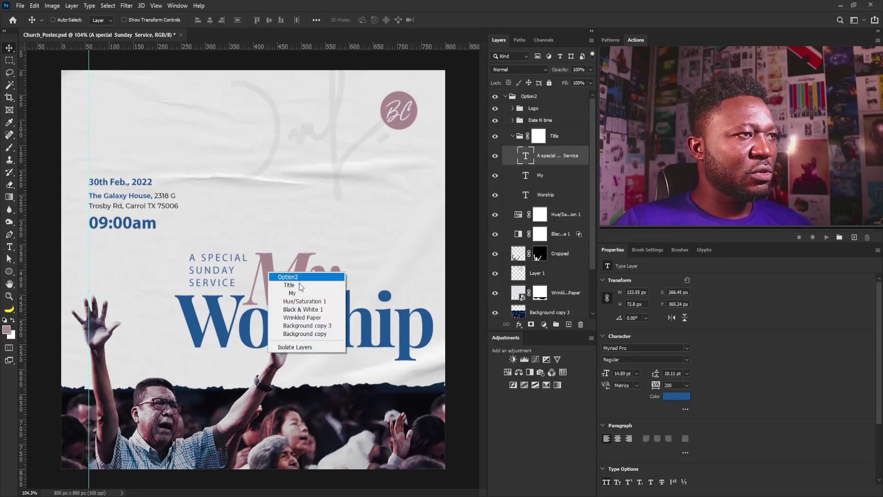
pyautogui.click(301, 292)
pyautogui.moveTo(299, 285); pyautogui.dragTo(296, 285)
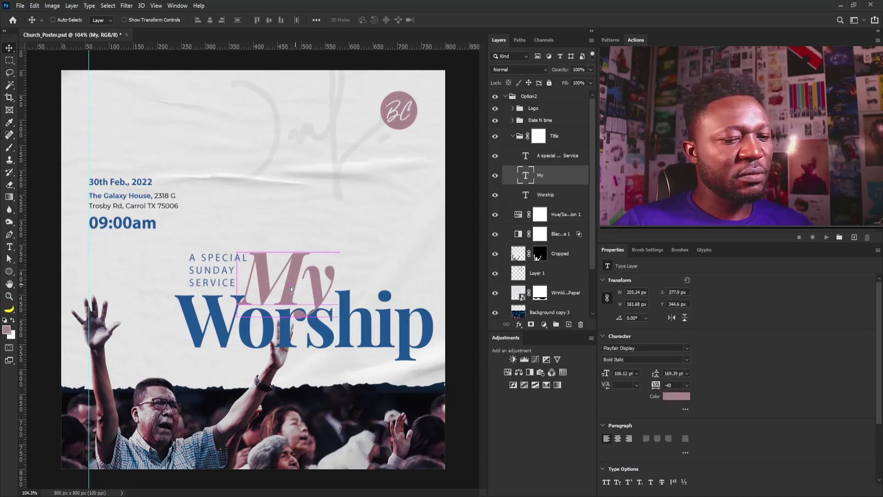
pyautogui.press('Right')
pyautogui.press('Right')
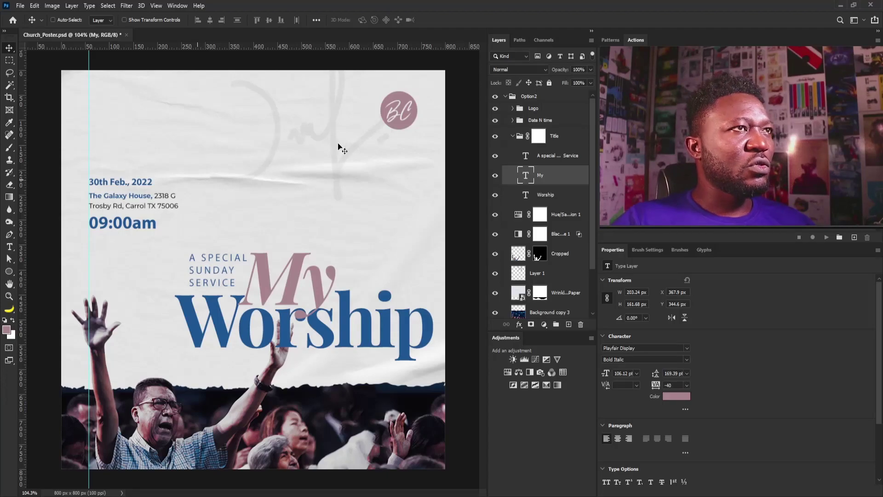
# Move the Logo group straight across to the poster's upper-left corner
pyautogui.rightClick(395, 112)
pyautogui.click(416, 113)
pyautogui.moveTo(405, 118); pyautogui.dragTo(109, 119)
# Move the date and venue address text layers together to the poster's upper-right corner
pyautogui.rightClick(138, 182)
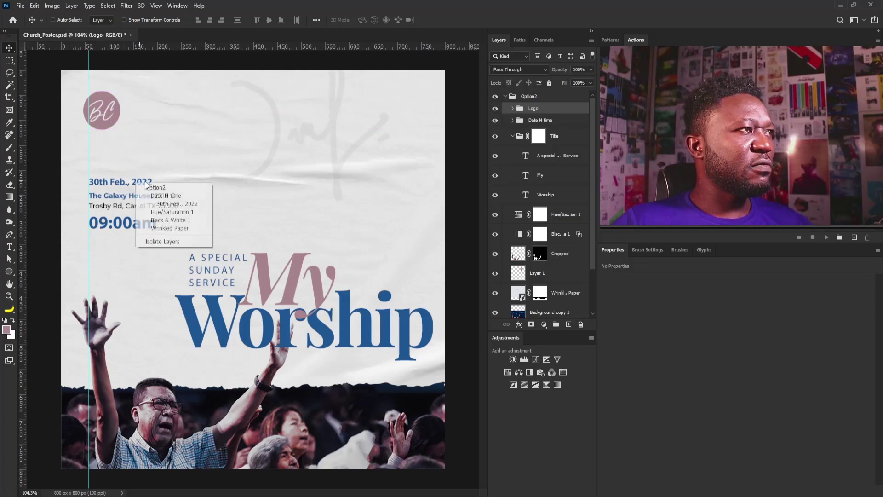
pyautogui.click(151, 202)
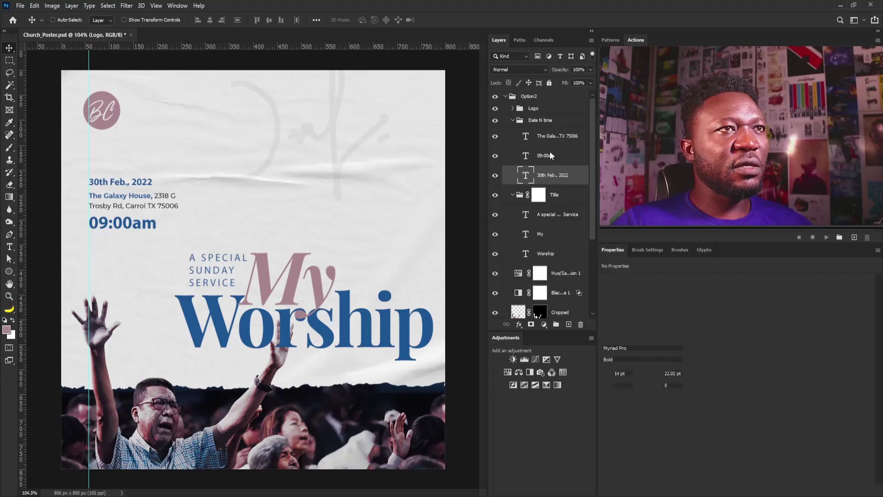
pyautogui.keyDown('ctrl'); pyautogui.click(561, 138); pyautogui.keyUp('ctrl')
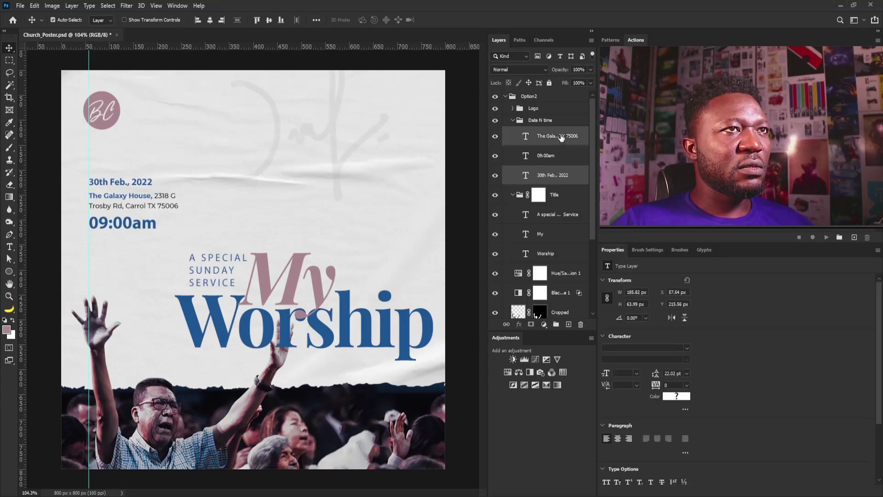
pyautogui.moveTo(140, 206); pyautogui.dragTo(412, 115)
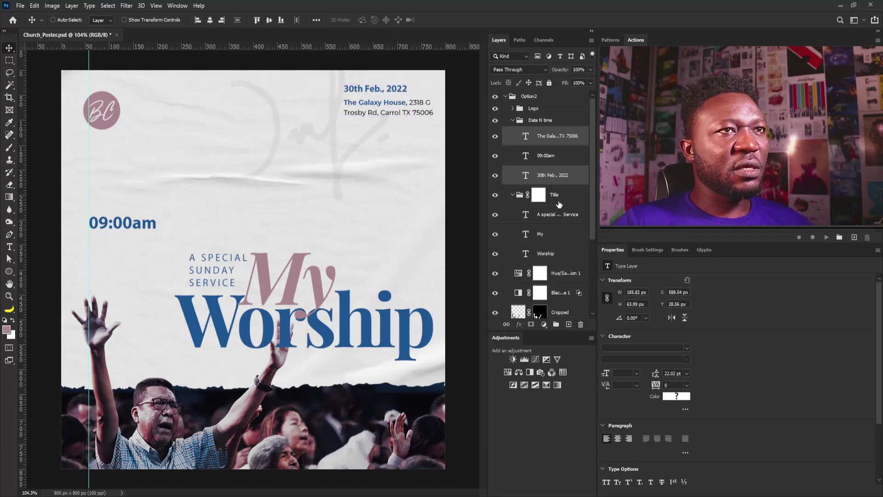
# Shift the whole Title group 20 px to the left
pyautogui.click(557, 203)
pyautogui.hotkey('shift', 'Left')
pyautogui.hotkey('shift', 'Left')
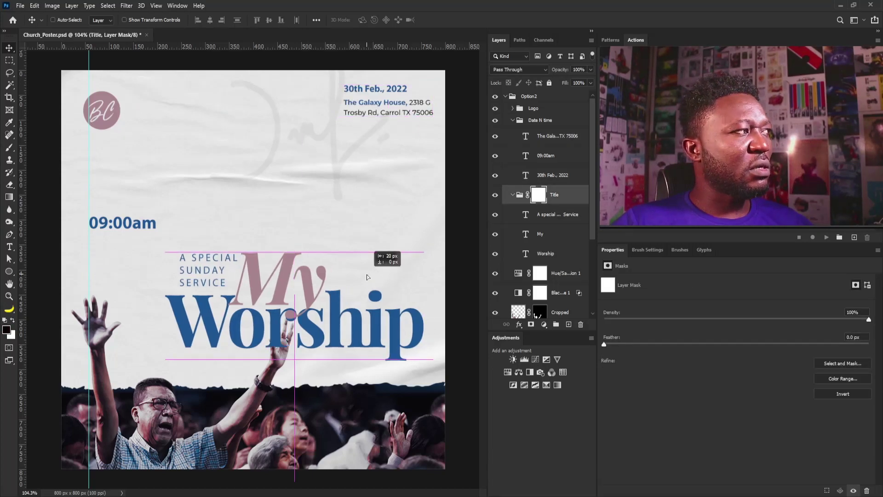
# Shift the tagline layer left by about 30 px so it lines up with the left edge of Worship
pyautogui.rightClick(214, 267)
pyautogui.click(264, 286)
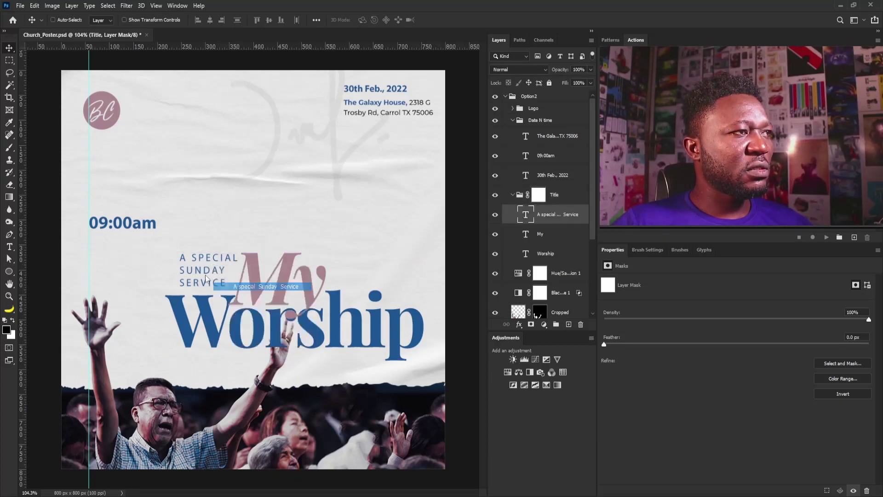
pyautogui.hotkey('shift', 'Left')
pyautogui.hotkey('shift', 'Left')
pyautogui.hotkey('shift', 'Left')
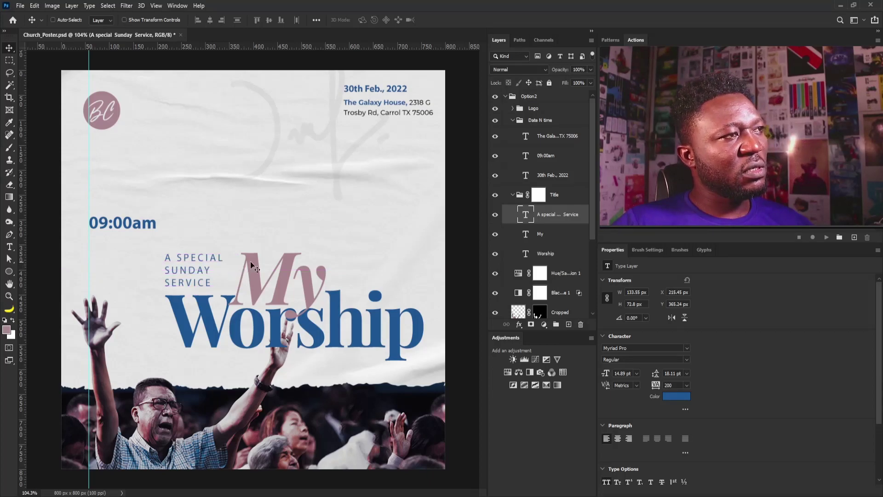
# Move the My text layer left by about 30 px, back against the tagline
pyautogui.rightClick(256, 278)
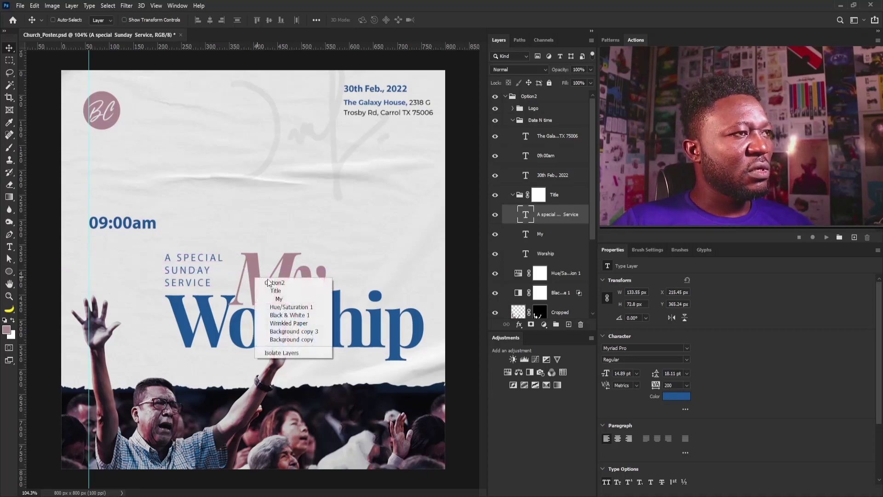
pyautogui.click(279, 299)
pyautogui.moveTo(258, 288); pyautogui.dragTo(248, 287)
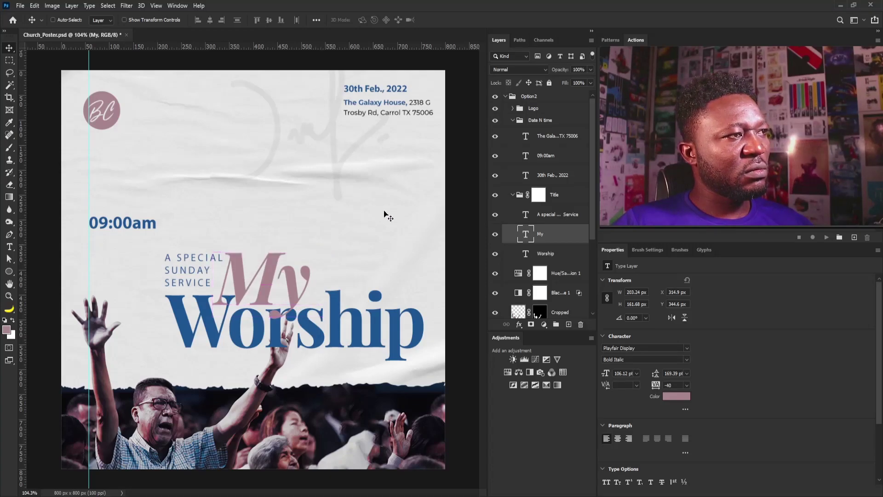
# Shift the date and venue text 20 px left to Worship's right edge and 15 px down to a new horizontal guide at the logo's top
pyautogui.click(557, 135)
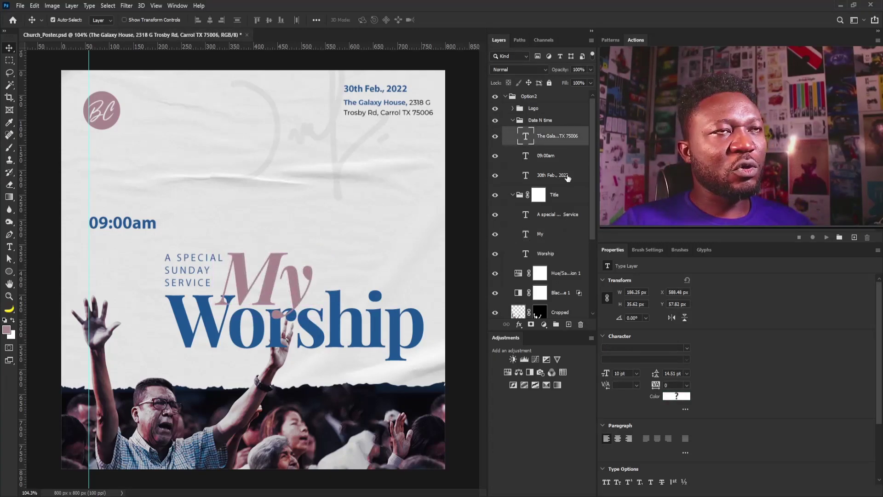
pyautogui.keyDown('ctrl'); pyautogui.click(570, 175); pyautogui.keyUp('ctrl')
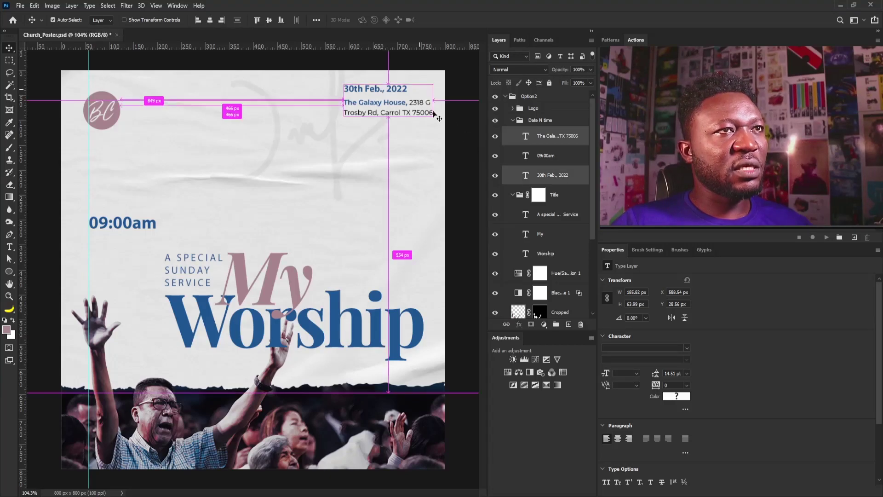
pyautogui.moveTo(432, 119); pyautogui.dragTo(422, 119)
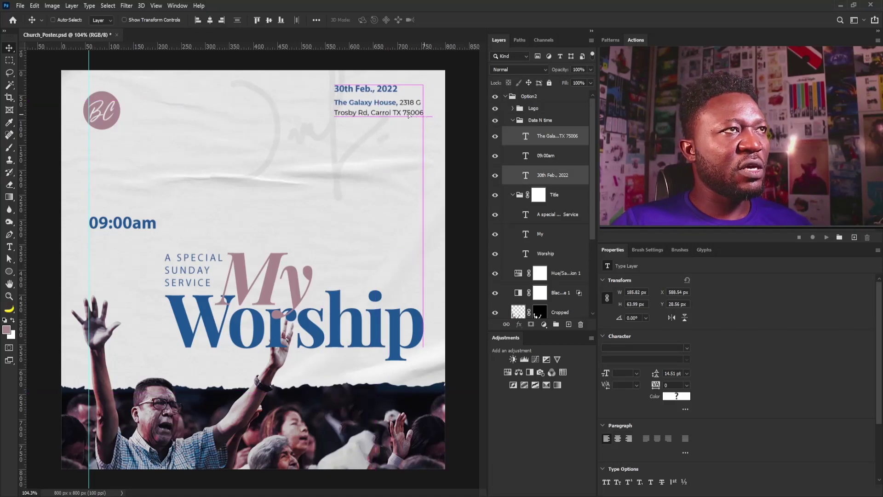
pyautogui.moveTo(265, 50); pyautogui.dragTo(268, 92)
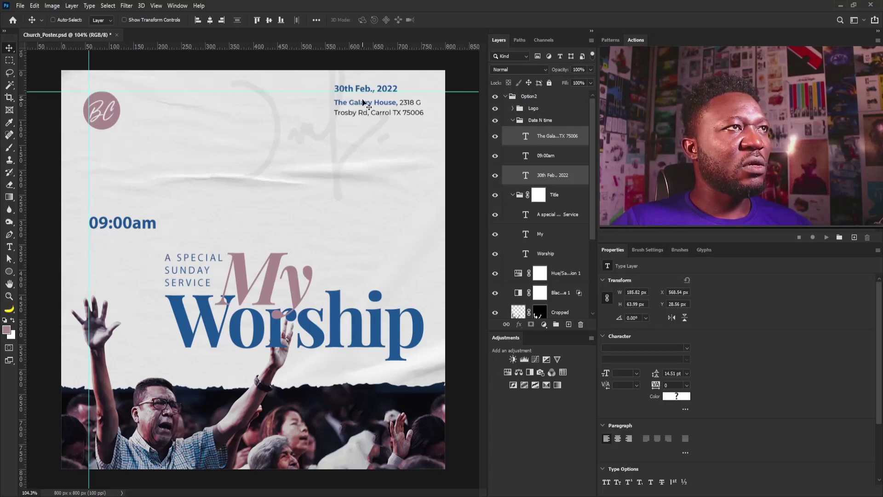
pyautogui.moveTo(390, 101); pyautogui.dragTo(386, 109)
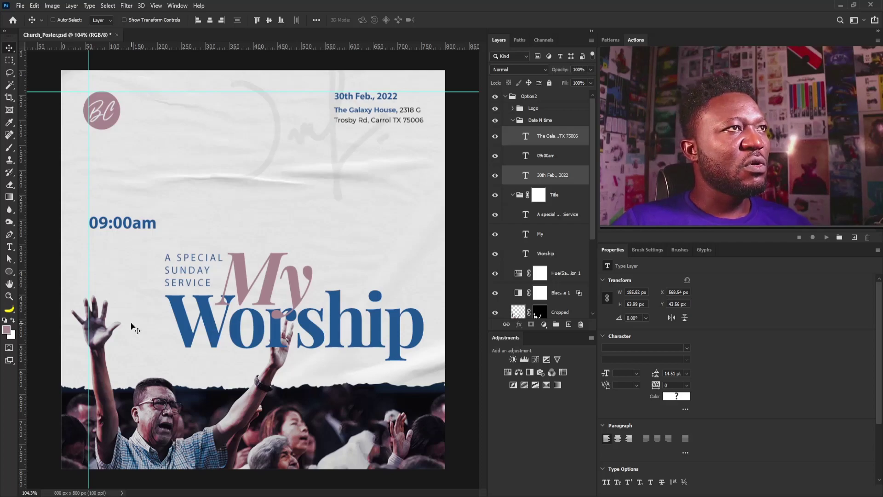
# Move the 09:00am text up beside the date, with its top against the upper horizontal guide
pyautogui.rightClick(122, 240)
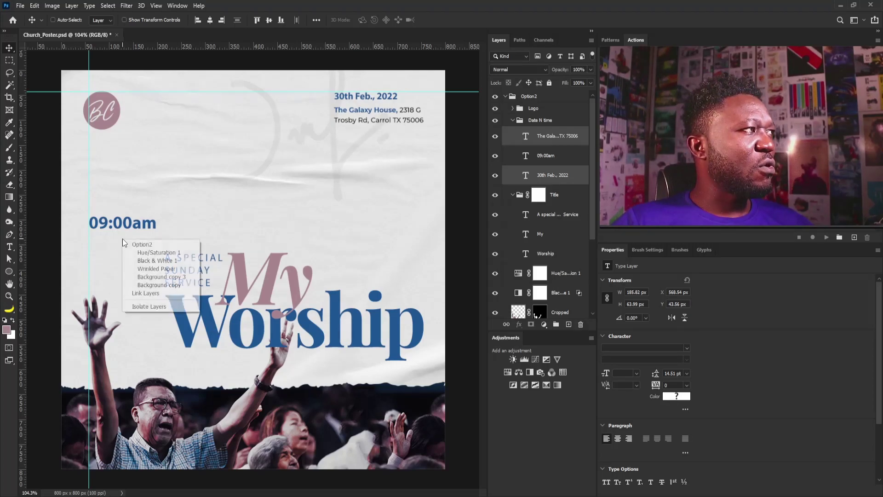
pyautogui.rightClick(124, 228)
pyautogui.click(156, 239)
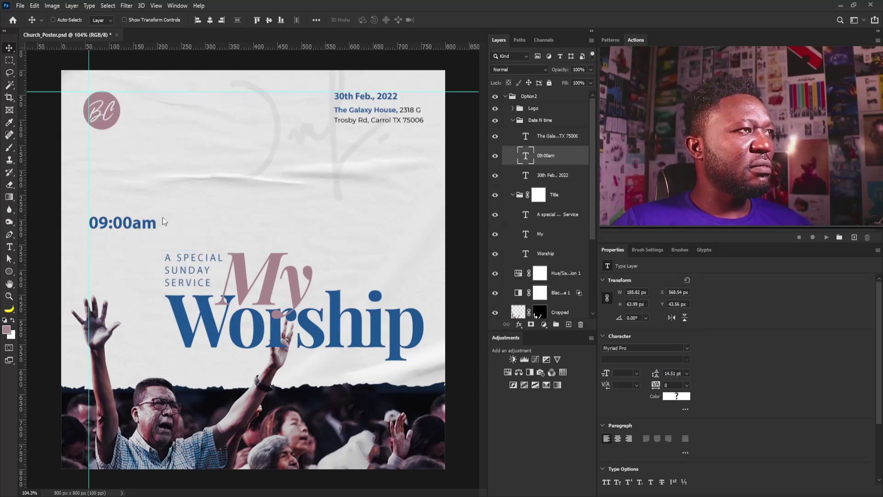
pyautogui.moveTo(129, 226); pyautogui.dragTo(292, 102)
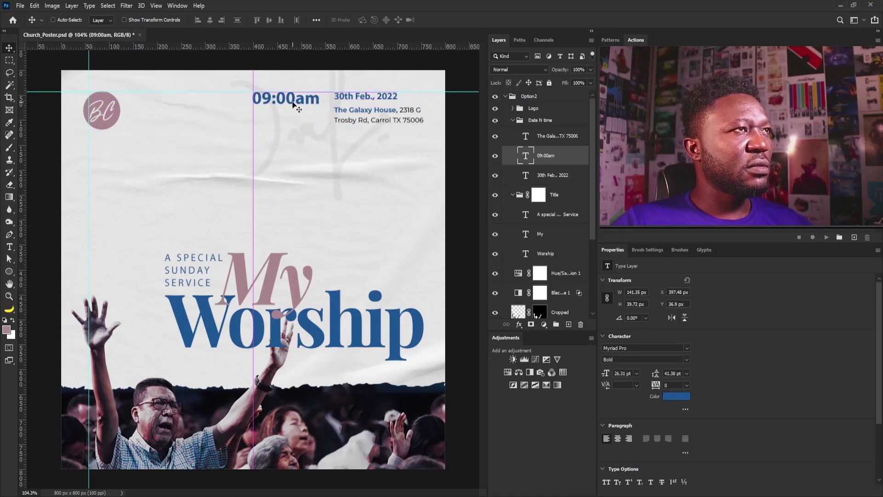
# Edit the time text to read 9:00 with am on a second line
pyautogui.doubleClick(307, 106)
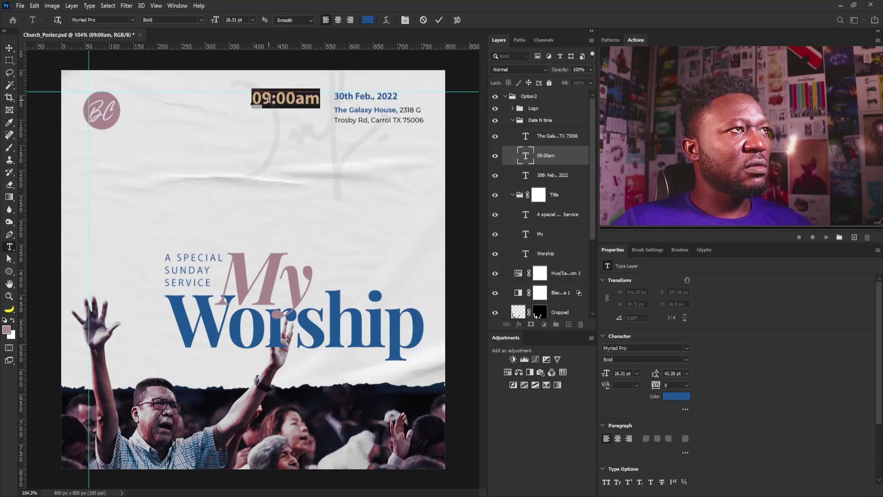
pyautogui.click(269, 98)
pyautogui.moveTo(262, 98); pyautogui.dragTo(244, 95)
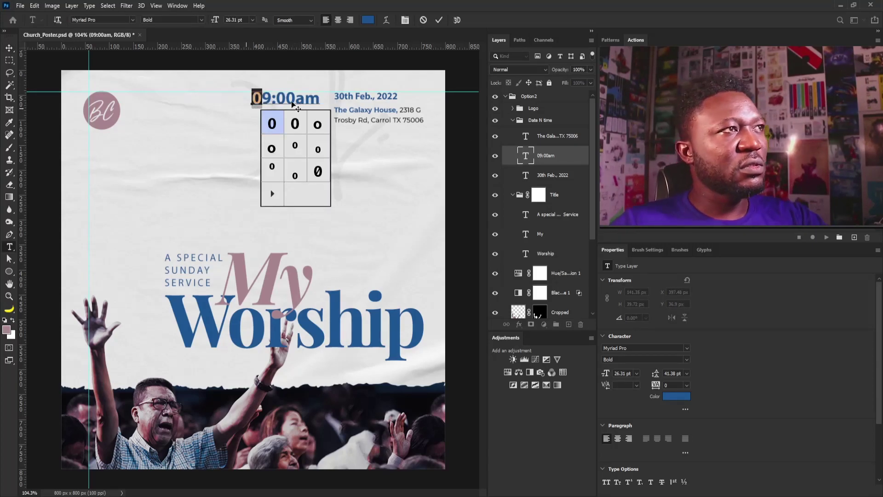
pyautogui.press('BackSpace')
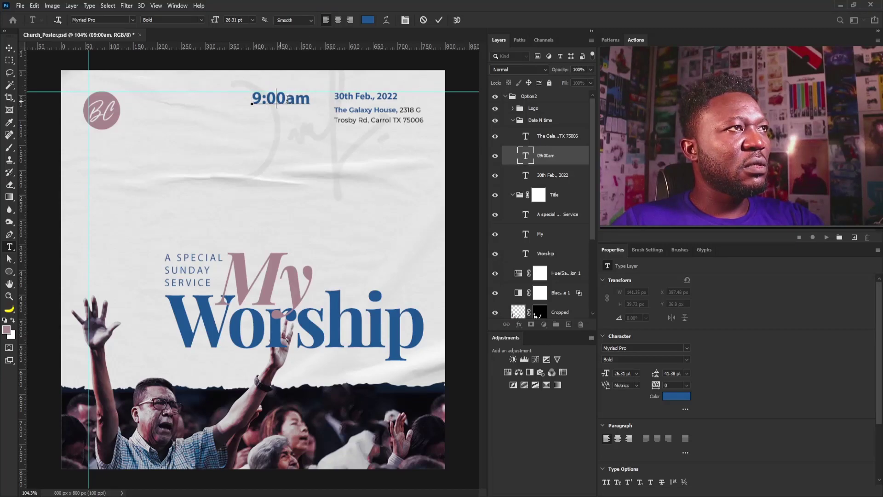
pyautogui.press('Return')
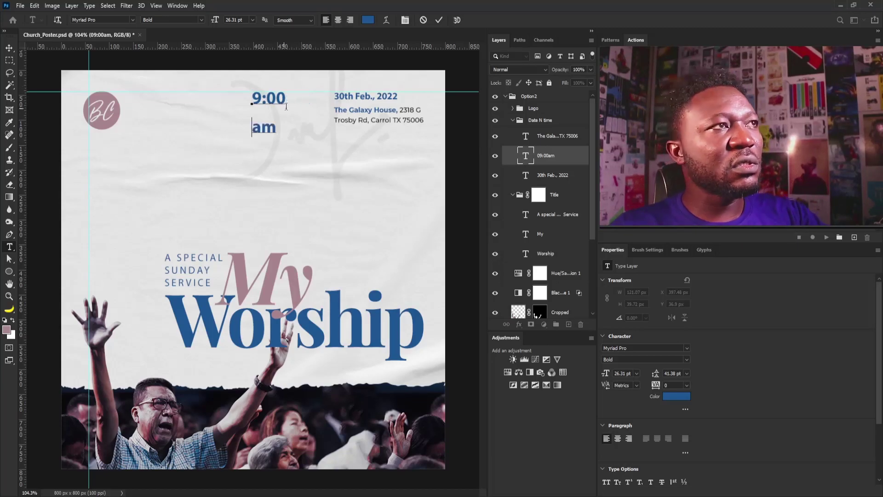
# Set the leading of the whole two-line time text to 20 pt
pyautogui.hotkey('ctrl', 'a')
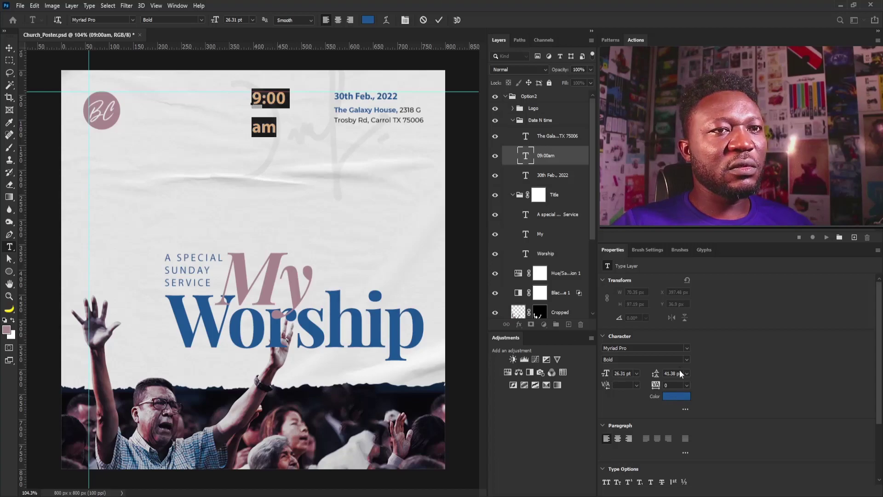
pyautogui.write('22')
pyautogui.press('Return')
pyautogui.press('Down')
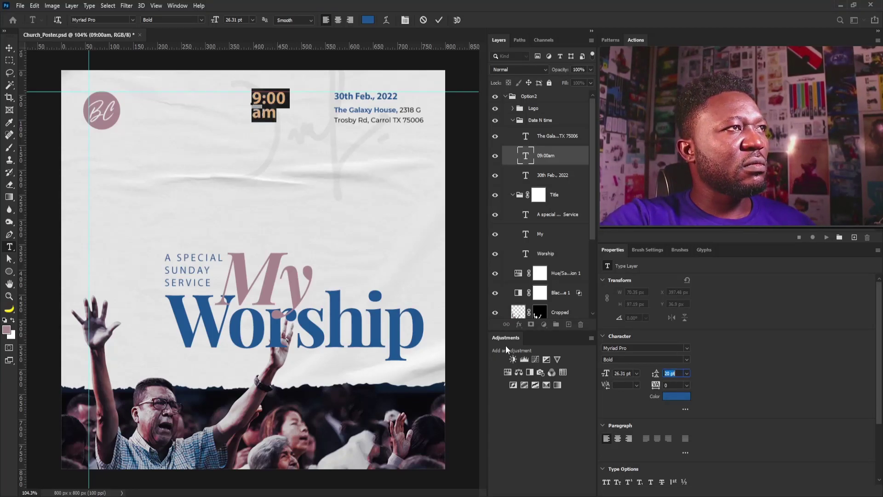
# Move the time text right against the date block and add a horizontal guide under the address's last line
pyautogui.click(9, 48)
pyautogui.moveTo(295, 105); pyautogui.dragTo(336, 103)
pyautogui.moveTo(374, 48); pyautogui.dragTo(373, 123)
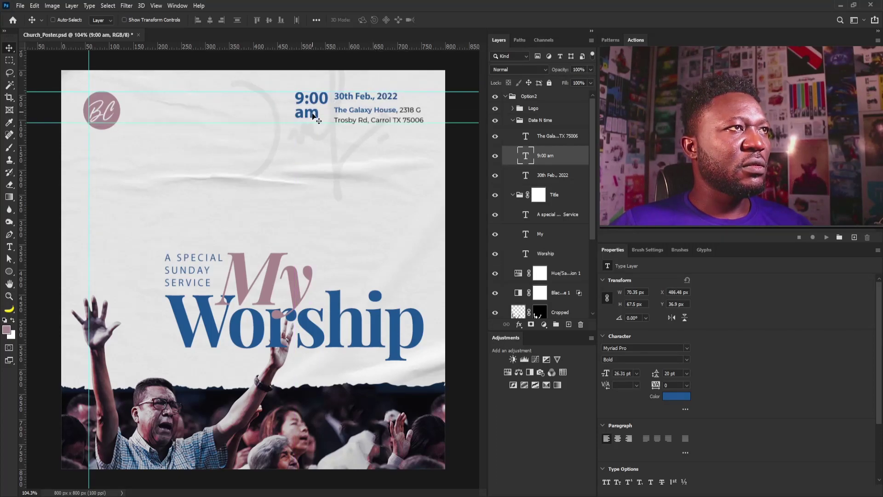
# Scale the time text up to about 80 × 77 px, extending it toward the lower guide and keeping its upper-right corner fixed
pyautogui.rightClick(314, 118)
pyautogui.click(335, 138)
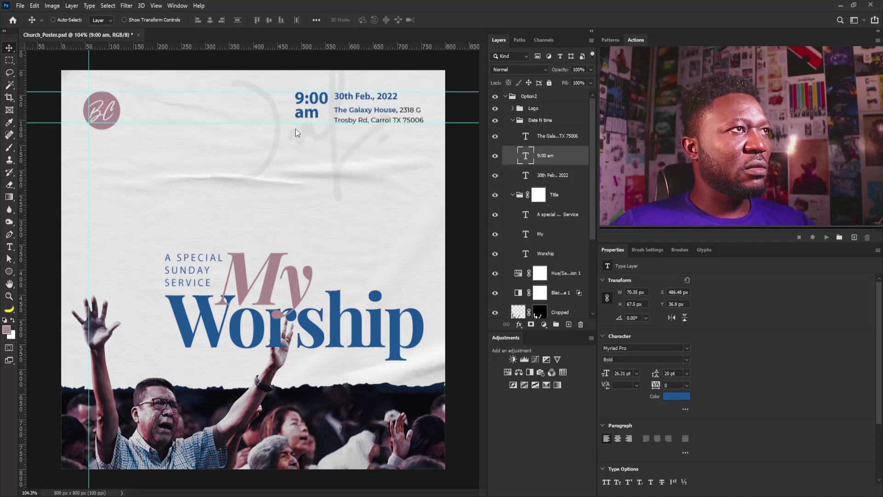
pyautogui.hotkey('ctrl', 't')
pyautogui.moveTo(295, 121); pyautogui.dragTo(313, 110)
pyautogui.press('Return')
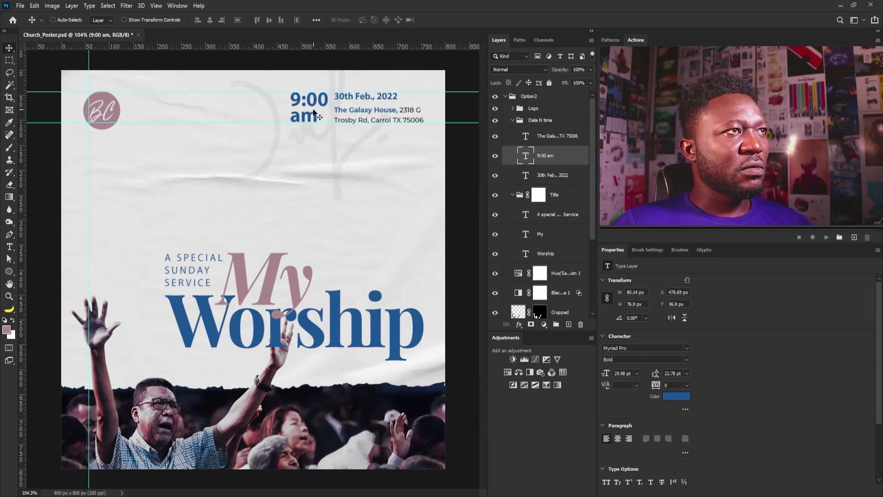
# Scale the tagline, My and Worship text layers up together to about 569 × 227 px, extending them toward the lower left
pyautogui.scroll(1, 317, 110)
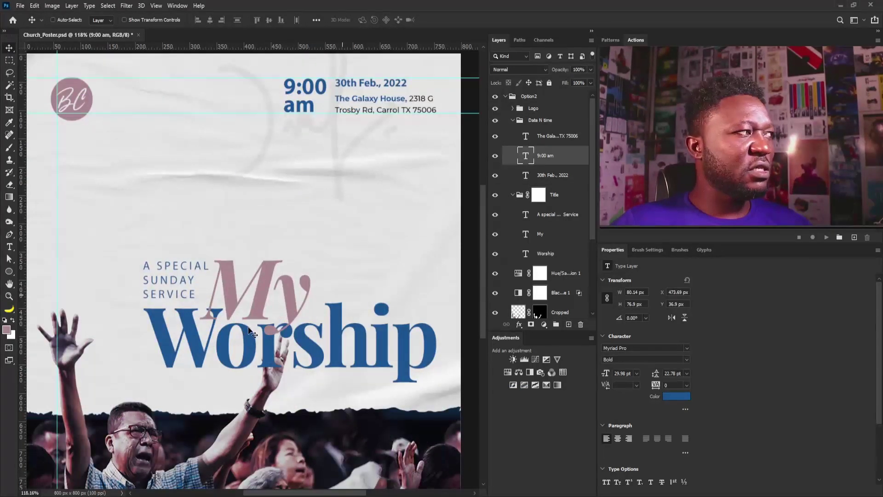
pyautogui.scroll(-1, 249, 330)
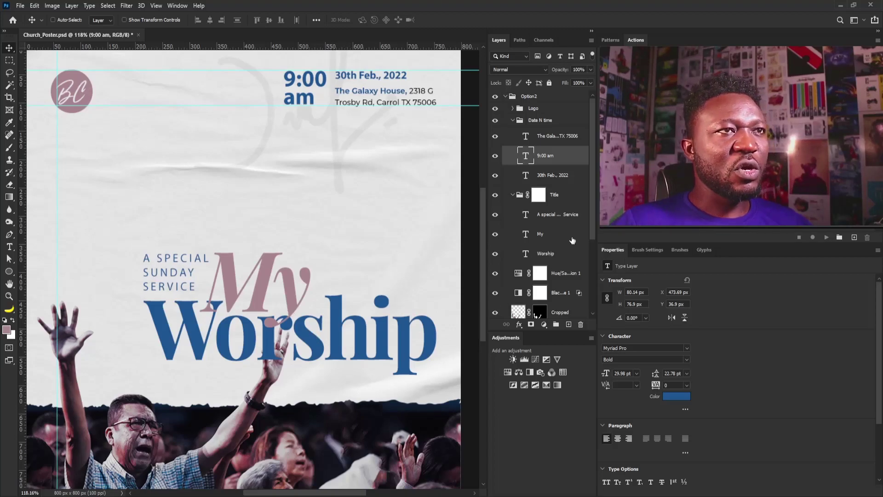
pyautogui.click(551, 220)
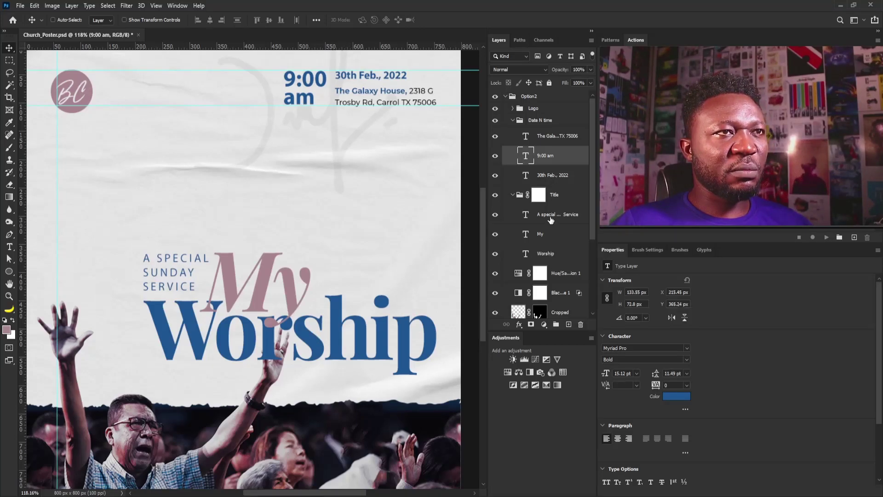
pyautogui.keyDown('shift'); pyautogui.click(551, 257); pyautogui.keyUp('shift')
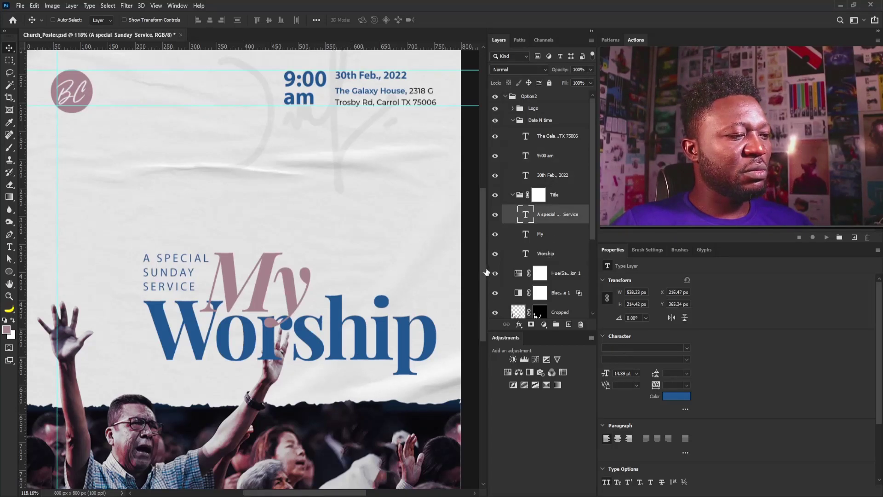
pyautogui.hotkey('ctrl', 't')
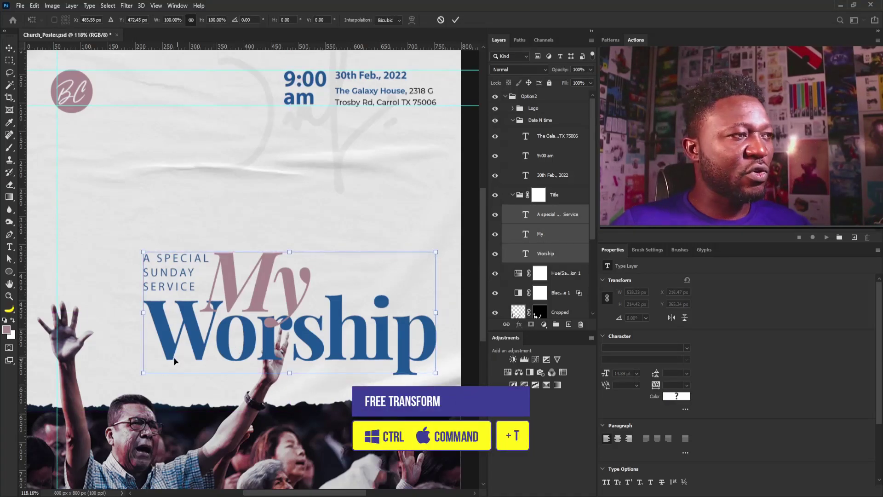
pyautogui.moveTo(142, 375); pyautogui.dragTo(127, 389)
pyautogui.doubleClick(188, 342)
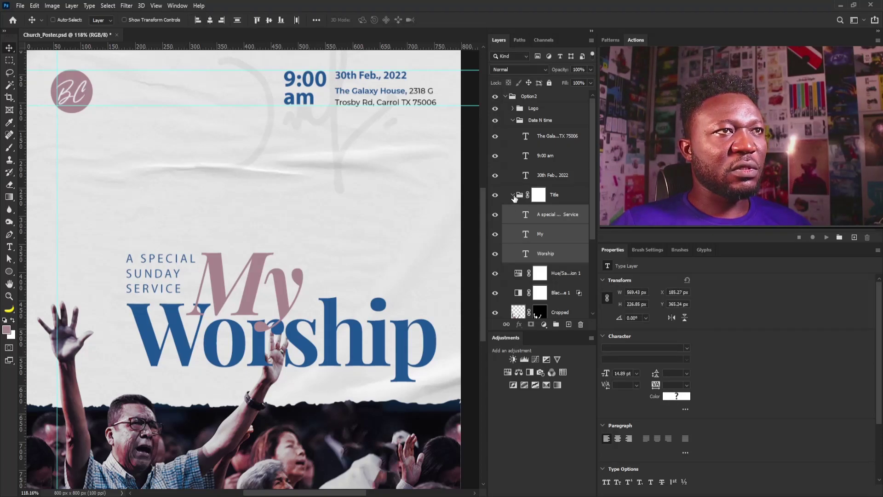
# Replace the collapsed Title group's mask with a copy of the Cropped layer's mask and invert it
pyautogui.click(514, 196)
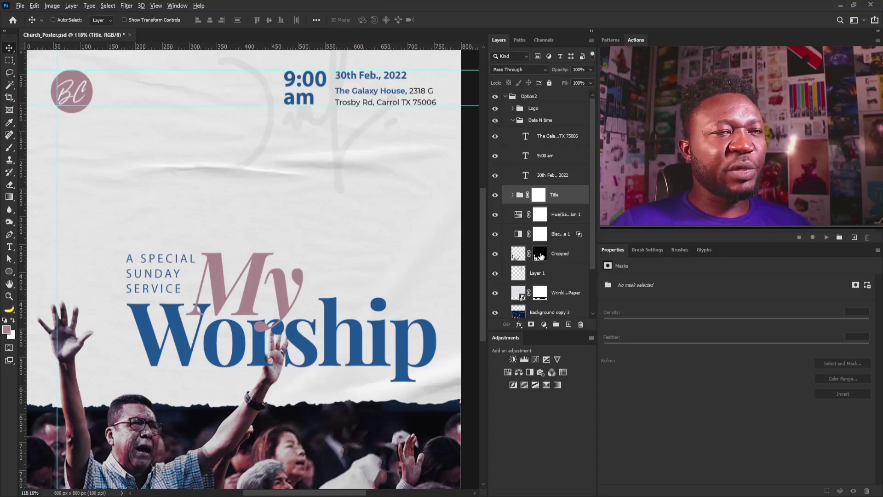
pyautogui.moveTo(539, 256); pyautogui.dragTo(542, 197)
pyautogui.click(539, 200)
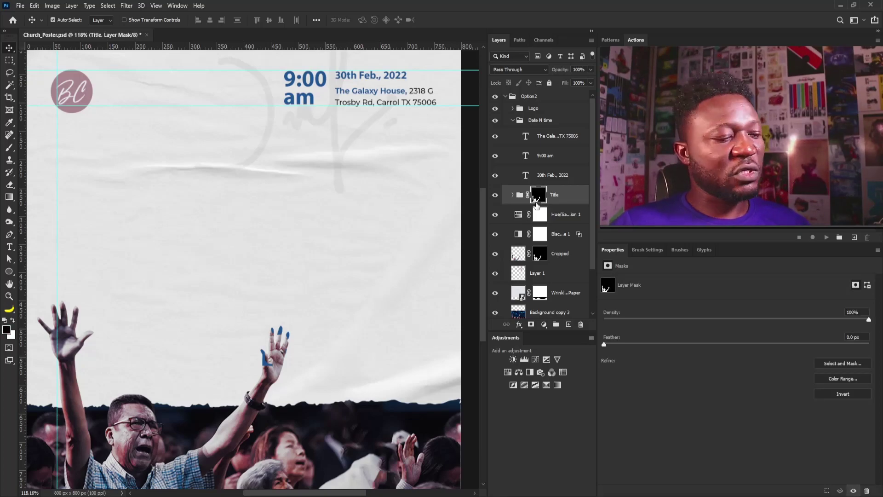
pyautogui.hotkey('ctrl', 'i')
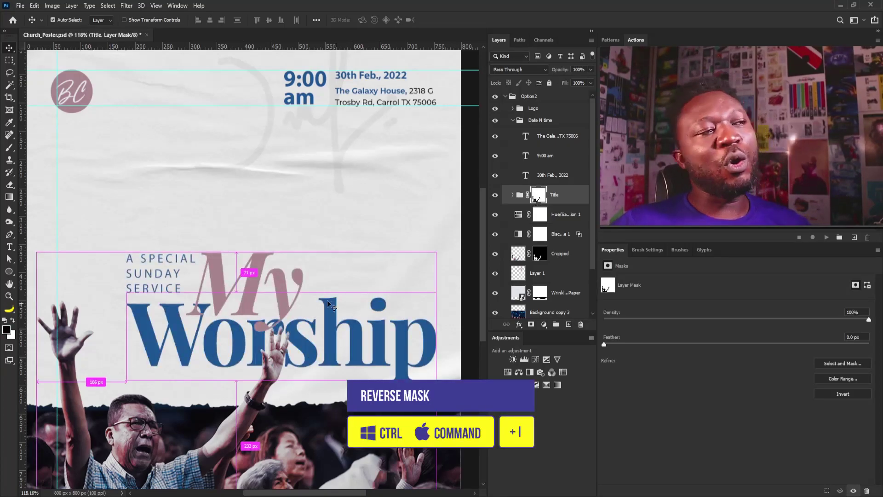
# Duplicate the Option2 group as Option3 and hide the original Option2 group
pyautogui.moveTo(291, 256); pyautogui.dragTo(276, 256)
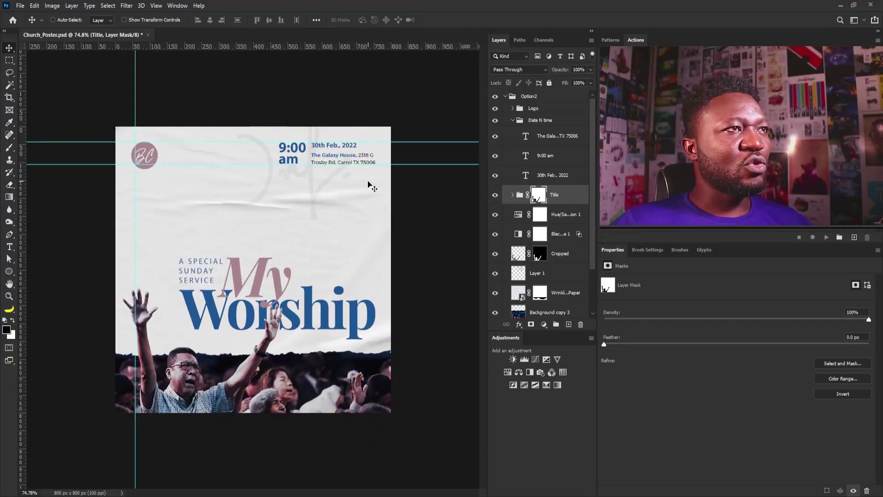
pyautogui.click(505, 97)
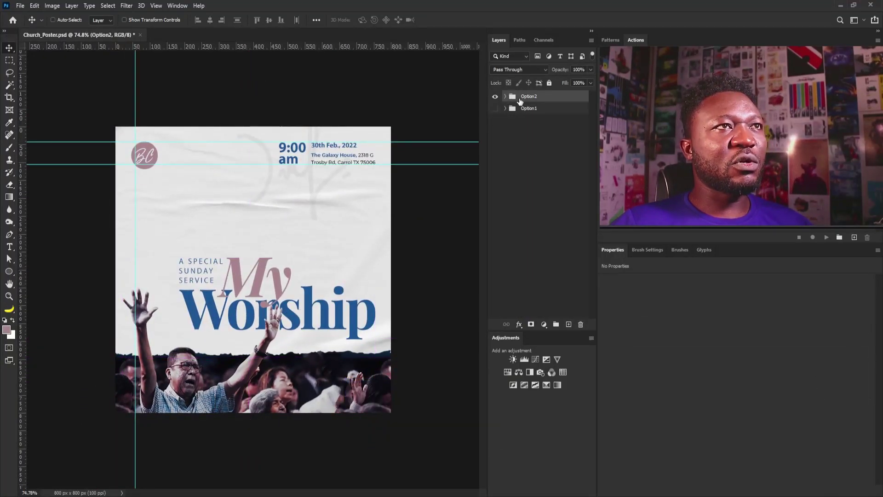
pyautogui.moveTo(535, 100); pyautogui.dragTo(568, 324)
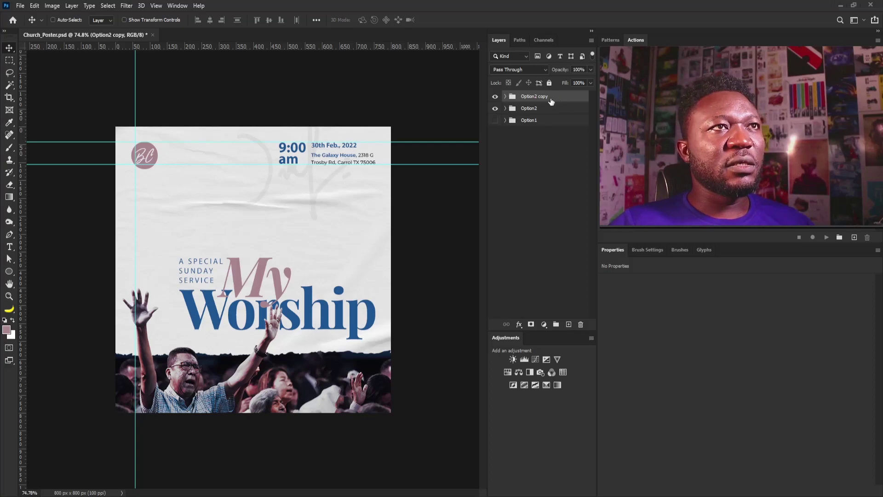
pyautogui.doubleClick(538, 99)
pyautogui.moveTo(537, 99); pyautogui.dragTo(560, 100)
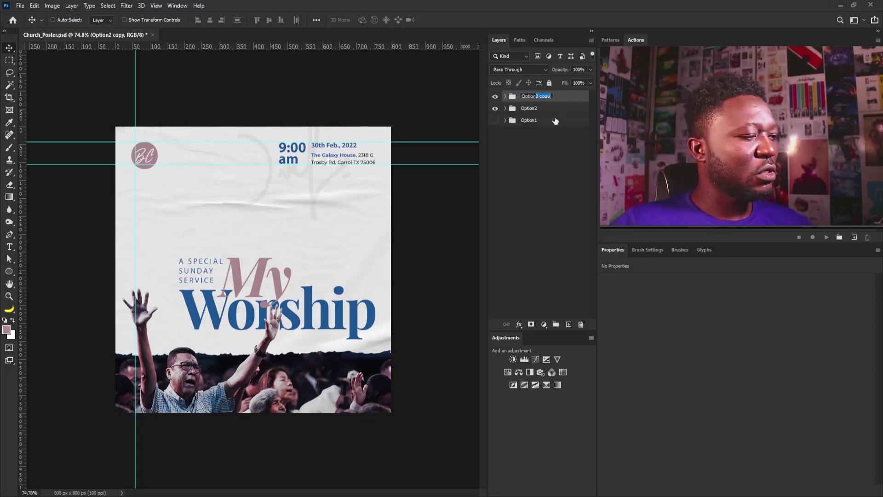
pyautogui.write('3')
pyautogui.click(545, 147)
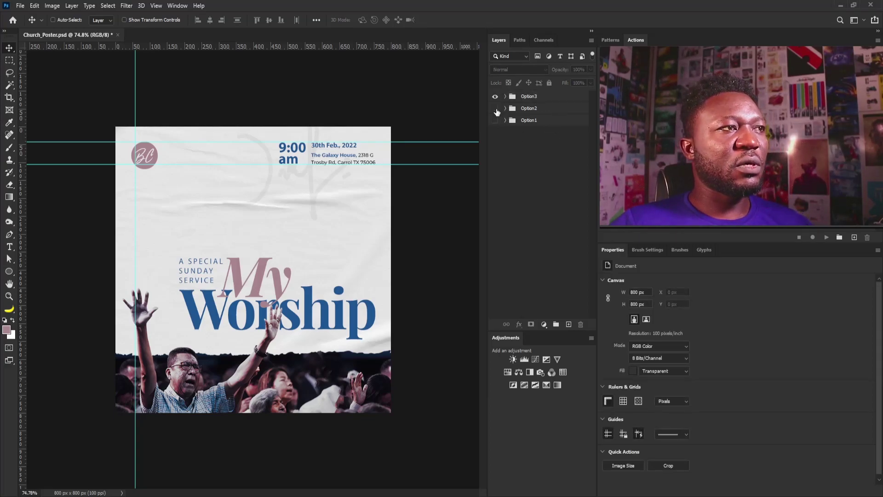
# Expand the Option3 group and collapse its Date N time subgroup
pyautogui.moveTo(237, 189)
pyautogui.mouseDown()
pyautogui.moveTo(262, 192)
pyautogui.moveTo(255, 188)
pyautogui.mouseUp()
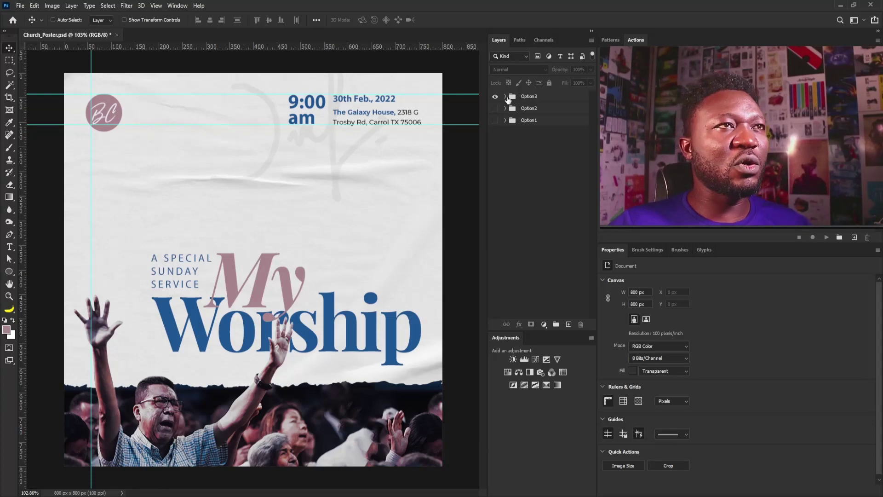
pyautogui.click(505, 96)
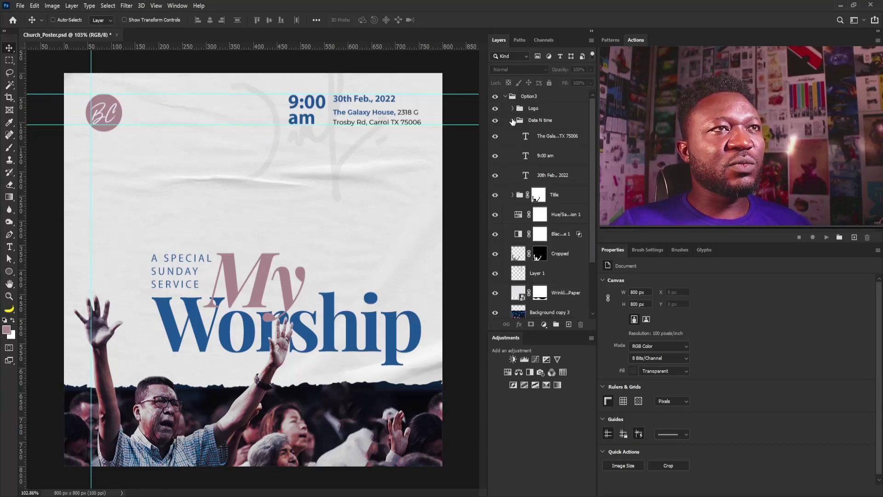
pyautogui.click(513, 121)
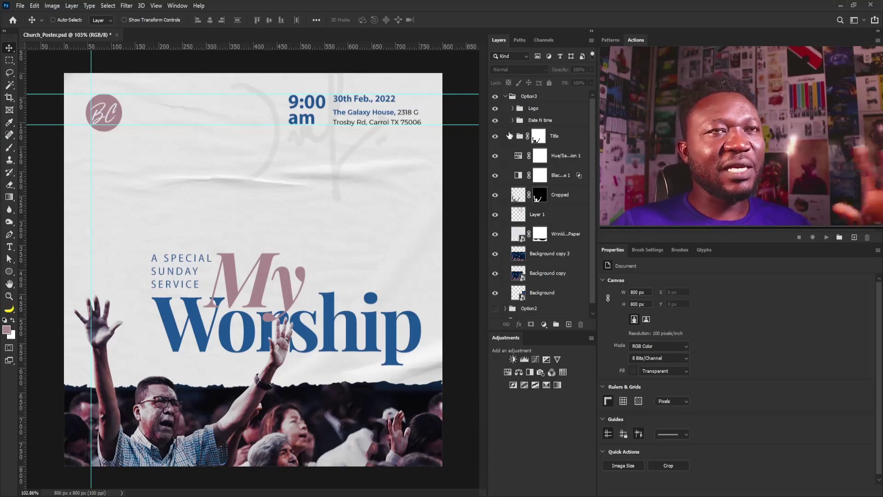
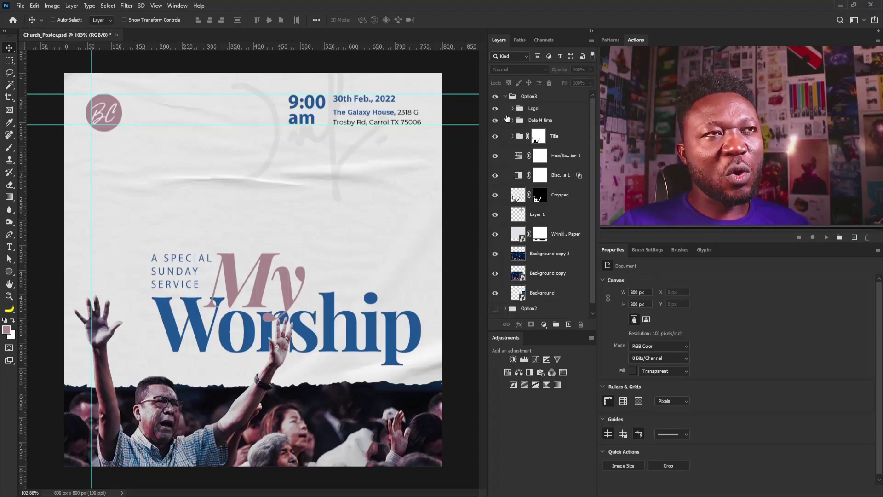
# Hide the Date N time group and set the My and Worship text layers to All Caps
pyautogui.click(539, 137)
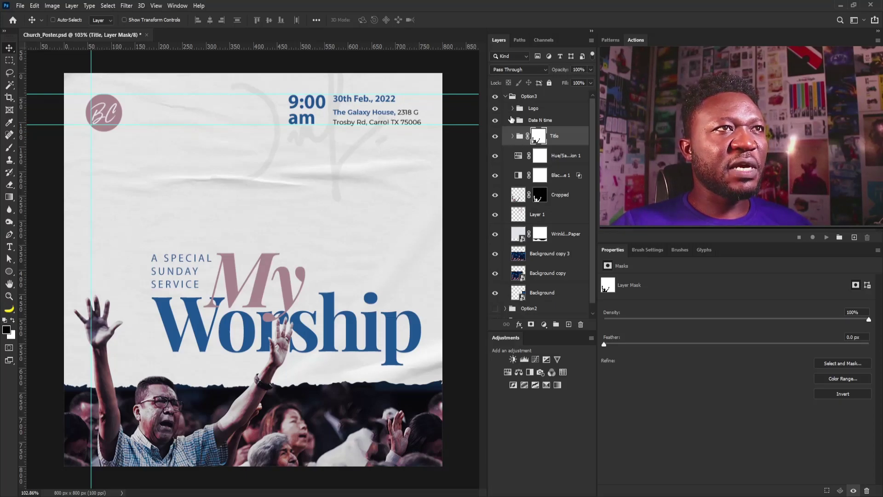
pyautogui.click(495, 122)
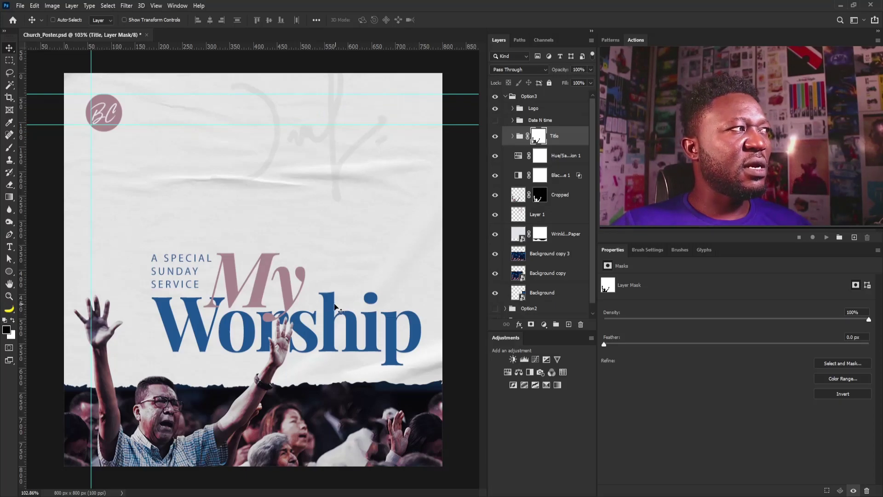
pyautogui.rightClick(284, 285)
pyautogui.click(306, 296)
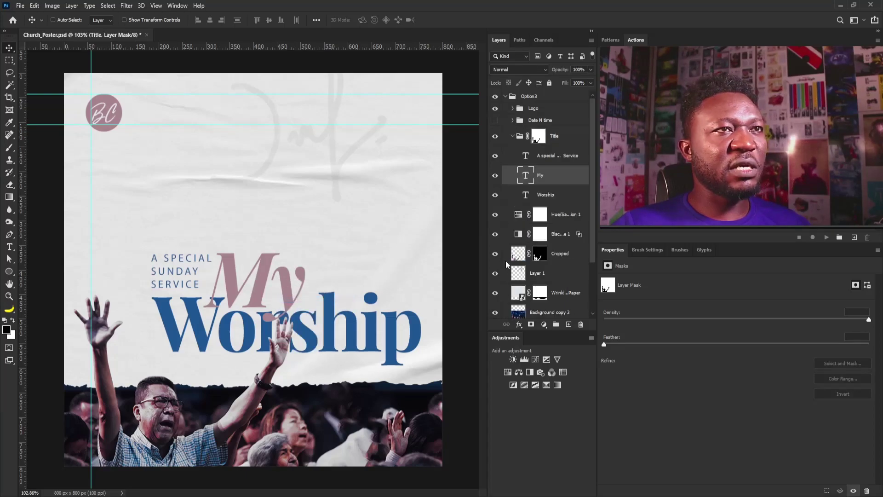
pyautogui.keyDown('shift'); pyautogui.click(565, 195); pyautogui.keyUp('shift')
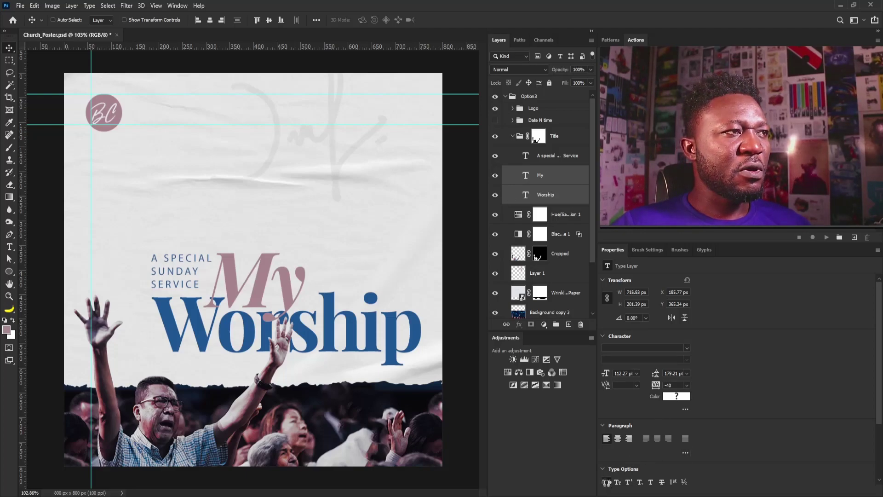
pyautogui.click(607, 483)
# Move the My and Worship text up into the upper part of the poster and clear the canvas guides
pyautogui.moveTo(359, 312); pyautogui.dragTo(354, 187)
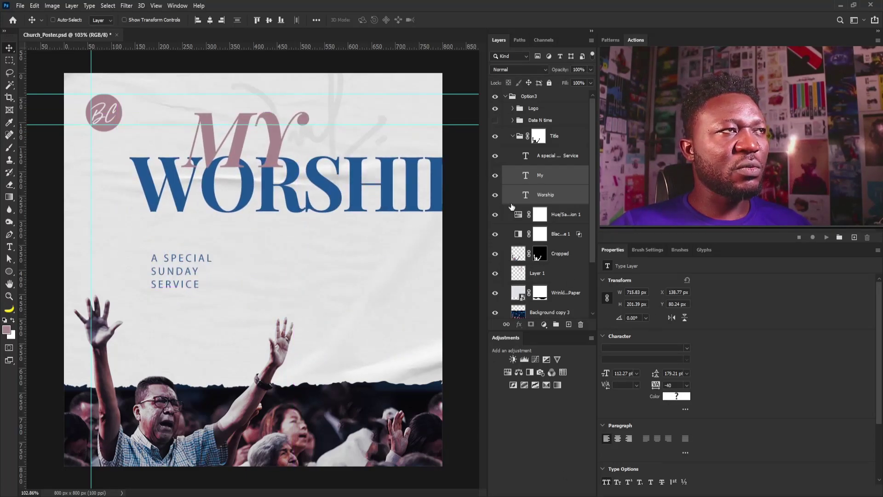
pyautogui.click(167, 7)
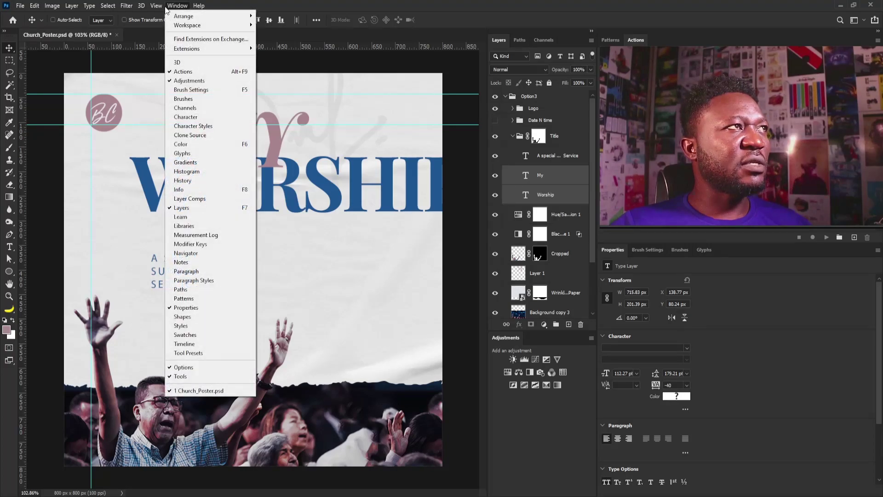
pyautogui.click(173, 6)
pyautogui.click(156, 6)
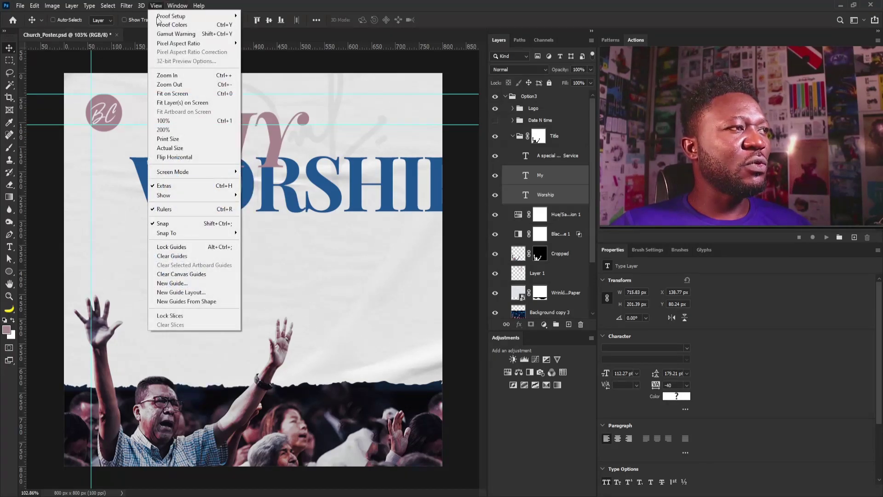
pyautogui.click(195, 275)
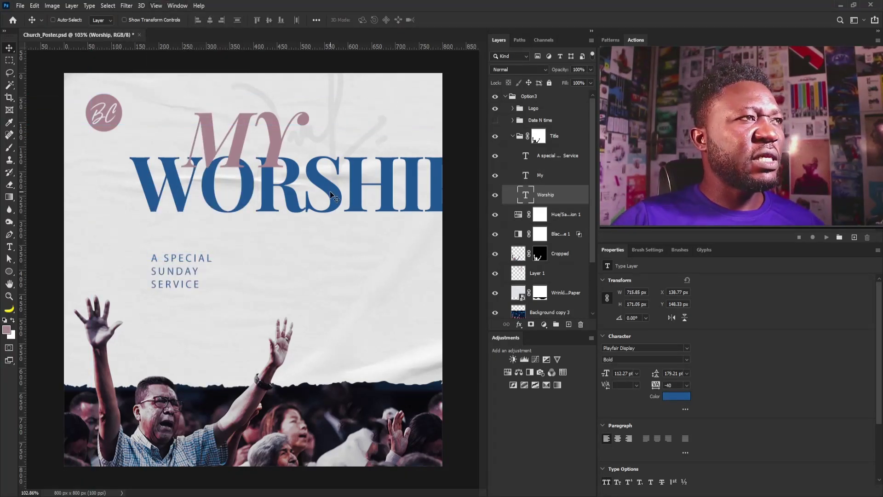
# Break the Worship text into two lines, WOR and SHIP
pyautogui.doubleClick(525, 195)
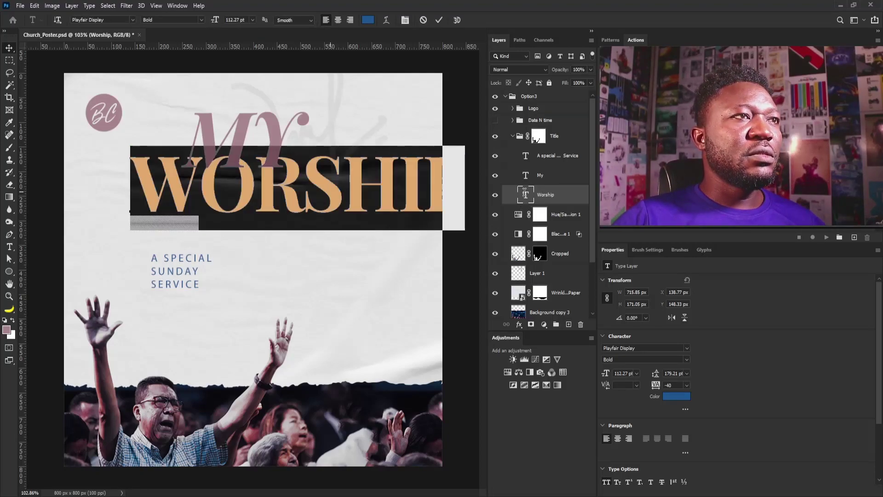
pyautogui.press('Escape')
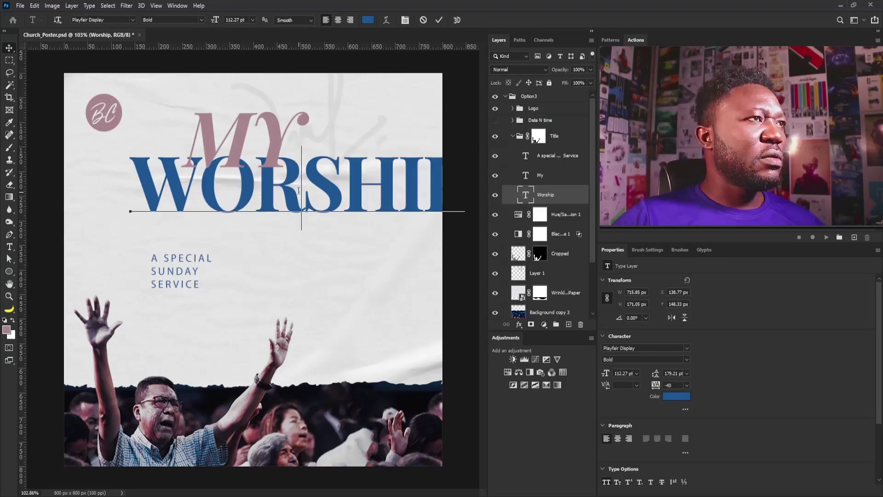
pyautogui.press('t')
pyautogui.click(300, 189)
pyautogui.press('Return')
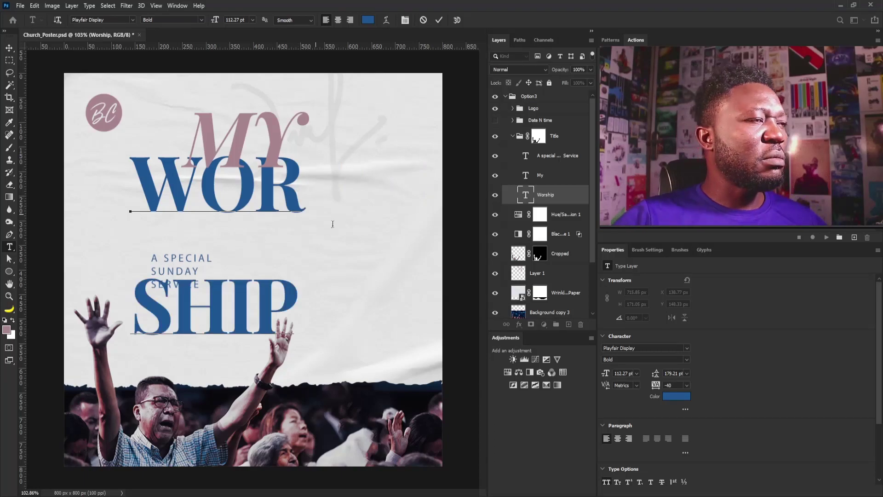
# Set the leading of the whole two-line WOR SHIP text to 90 pt and commit the text edit
pyautogui.hotkey('ctrl', 'a')
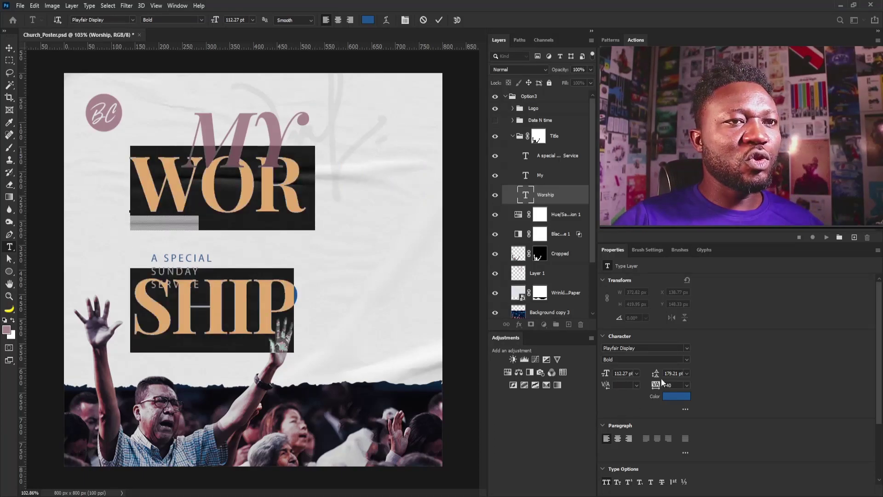
pyautogui.click(673, 373)
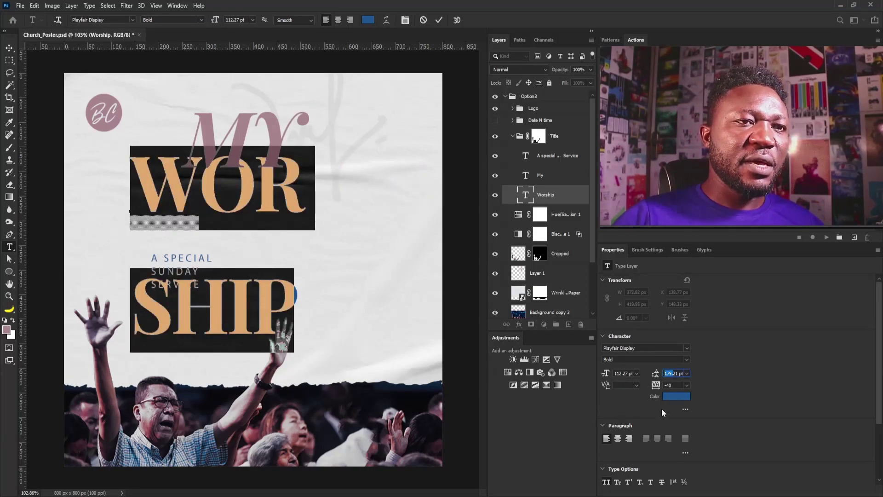
pyautogui.write('140')
pyautogui.press('Return')
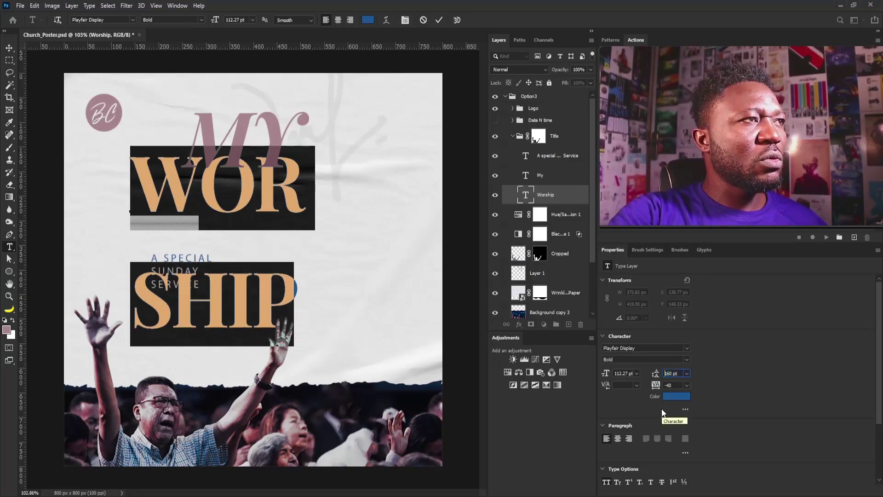
pyautogui.hotkey('shift', 'Down')
pyautogui.hotkey('shift', 'Down')
pyautogui.hotkey('shift', 'Down')
pyautogui.hotkey('shift', 'Down')
pyautogui.hotkey('shift', 'Down')
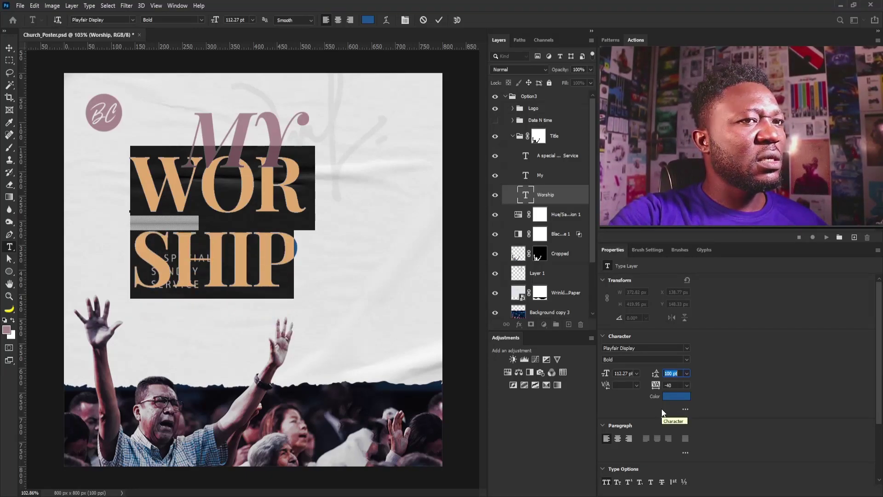
pyautogui.hotkey('shift', 'Down')
pyautogui.hotkey('shift', 'Up')
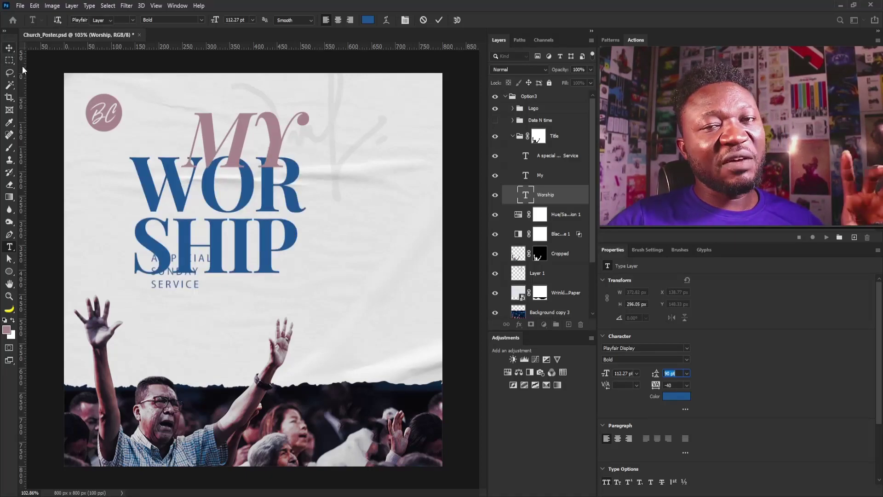
pyautogui.hotkey('ctrl', 'Return')
pyautogui.press('v')
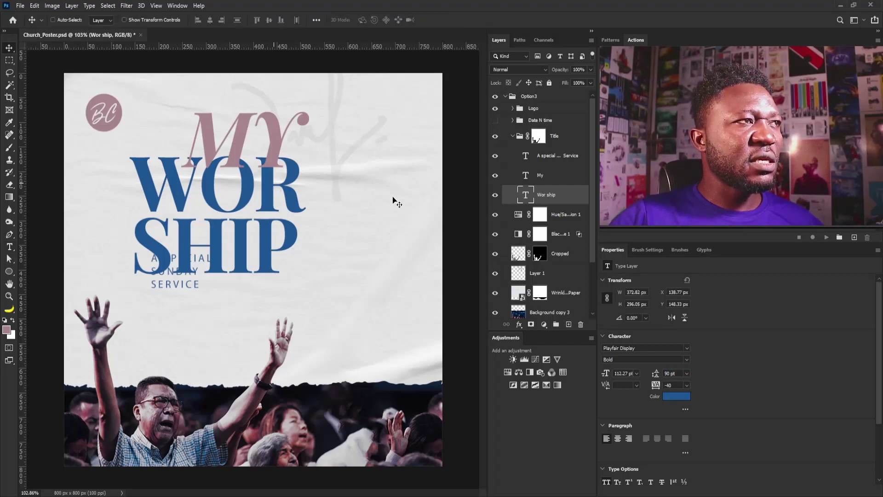
# Move WOR SHIP toward the poster's right edge, make MY upright instead of italic, and place it right-aligned above WOR
pyautogui.moveTo(268, 186); pyautogui.dragTo(374, 188)
pyautogui.rightClick(280, 134)
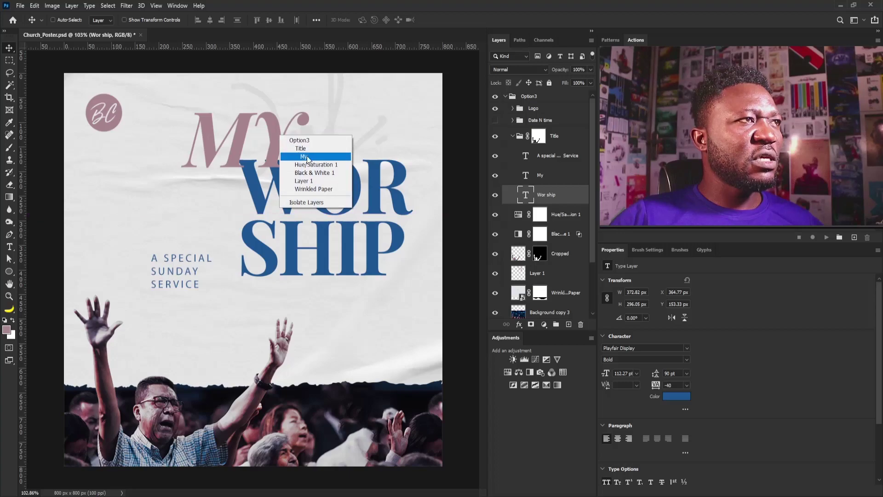
pyautogui.click(296, 151)
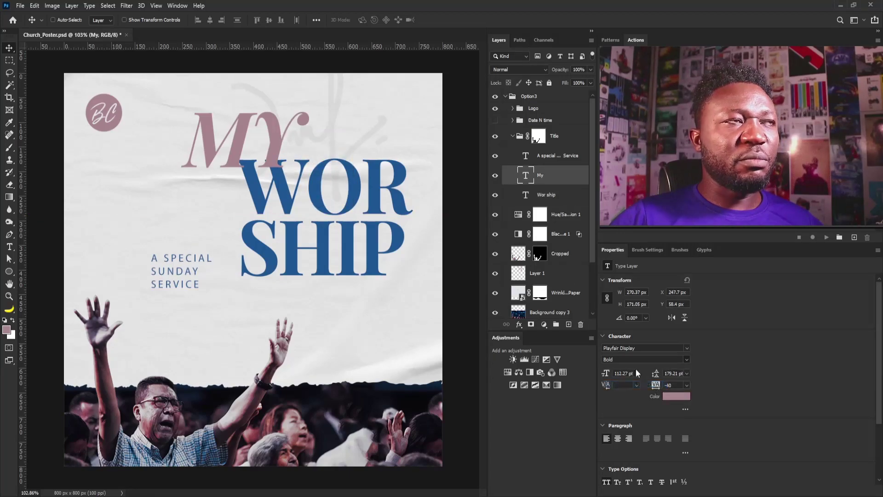
pyautogui.moveTo(231, 148); pyautogui.dragTo(341, 137)
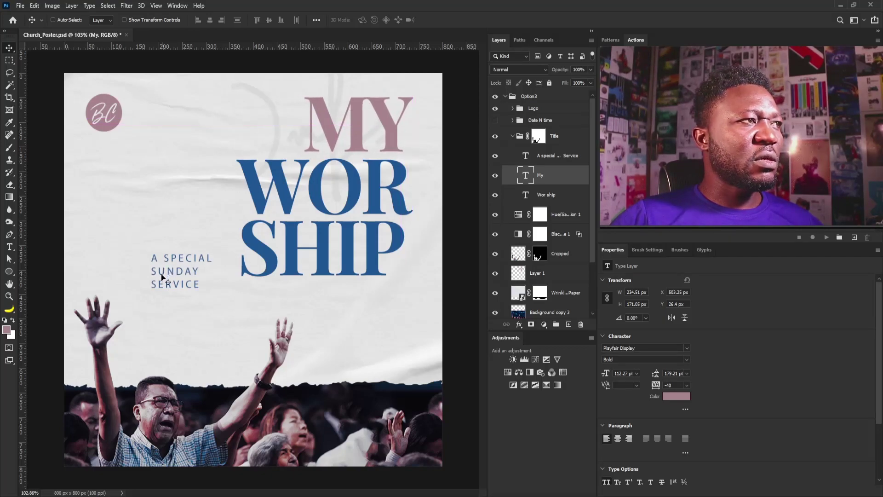
# Move the A Special Sunday Service tagline to the left of MY, above WOR
pyautogui.rightClick(173, 271)
pyautogui.click(224, 289)
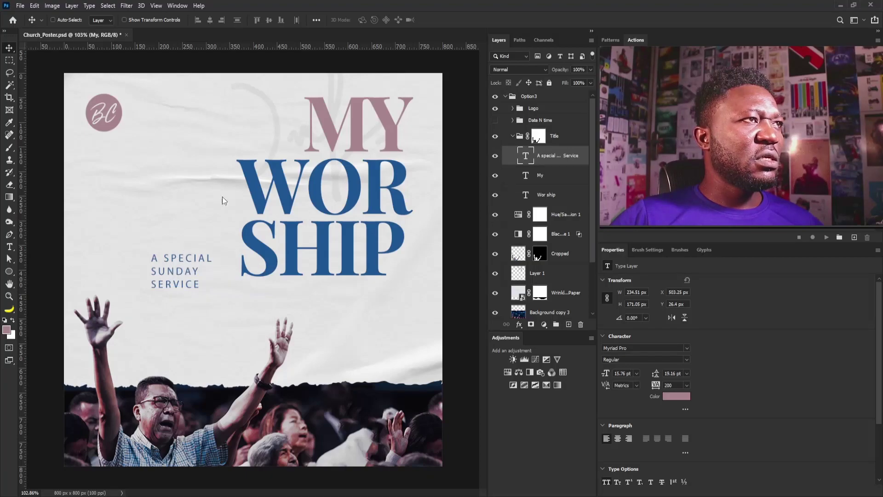
pyautogui.moveTo(171, 244); pyautogui.dragTo(260, 109)
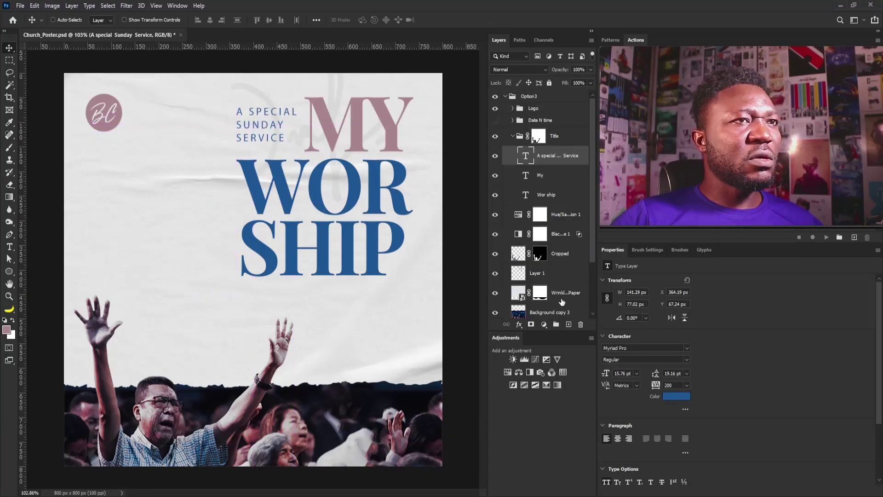
# Draw a horizontal line about 127 px wide across the tagline's first line with the Pen tool as a shape
pyautogui.click(9, 234)
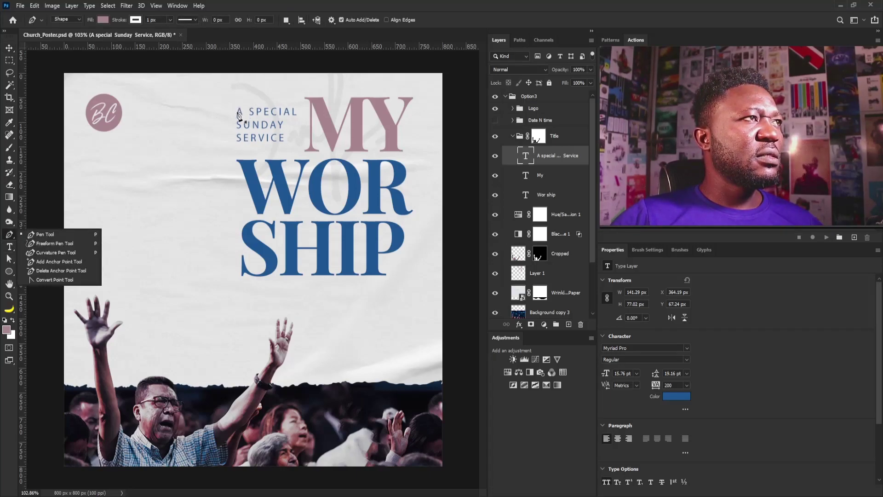
pyautogui.click(238, 115)
pyautogui.click(238, 112)
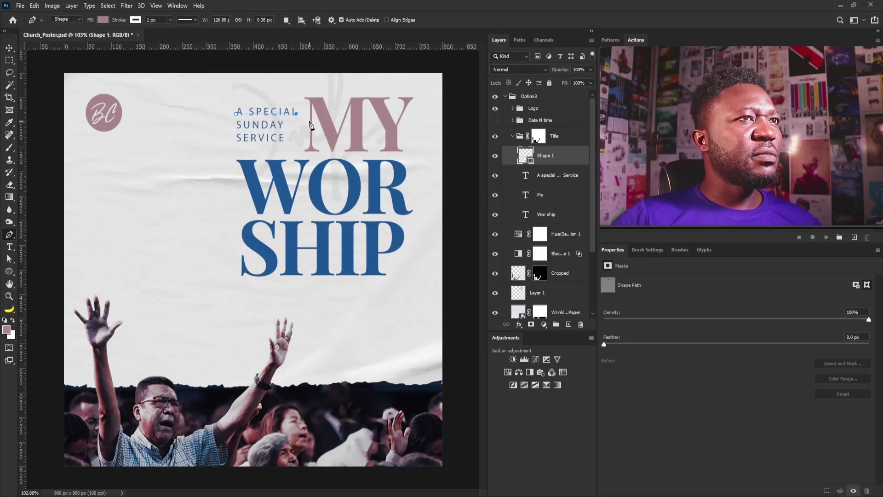
# Give the line shape a blue fill and no stroke
pyautogui.click(105, 20)
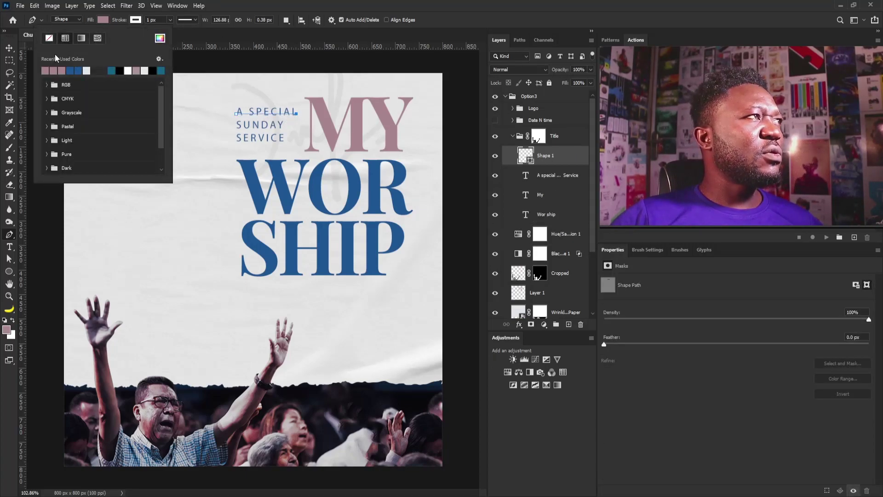
pyautogui.click(73, 70)
pyautogui.click(138, 21)
pyautogui.press('Escape')
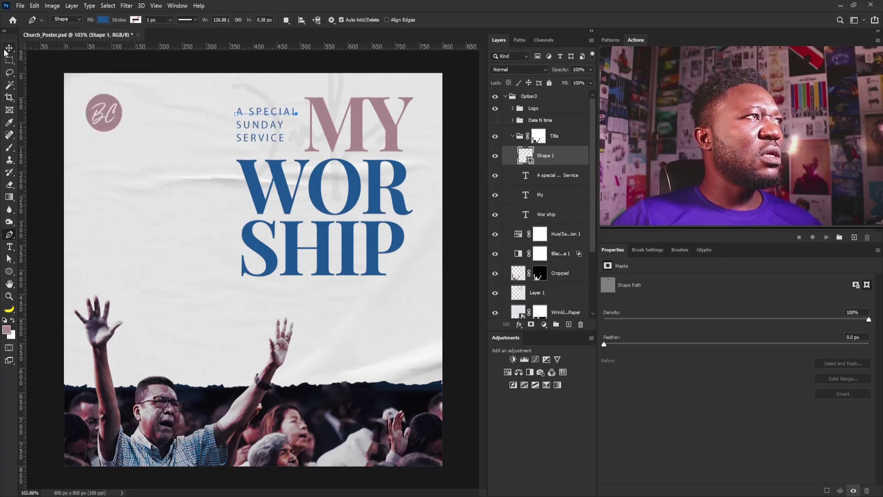
pyautogui.press('v')
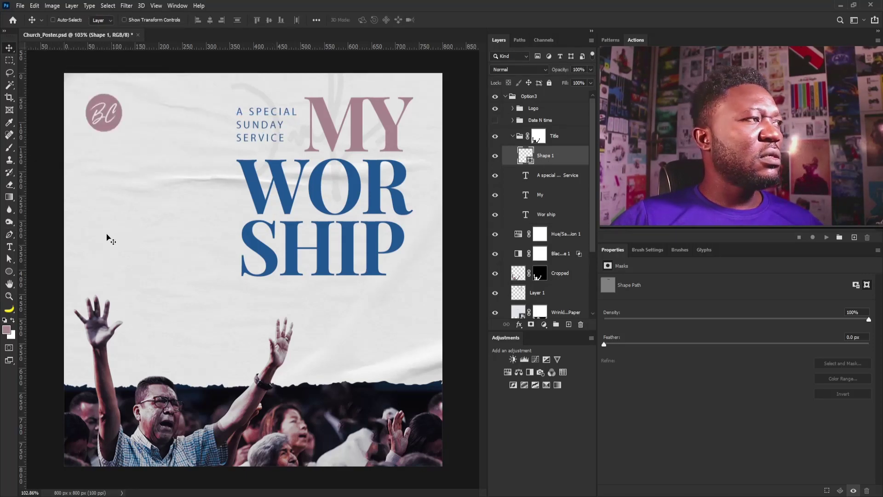
# Give the line shape a blue 1 px stroke and no fill
pyautogui.click(9, 272)
pyautogui.click(135, 20)
pyautogui.click(98, 38)
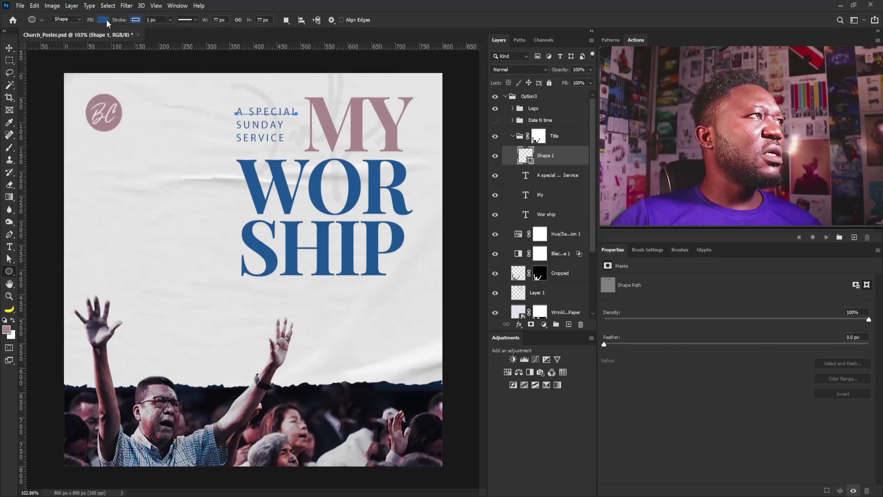
pyautogui.click(50, 39)
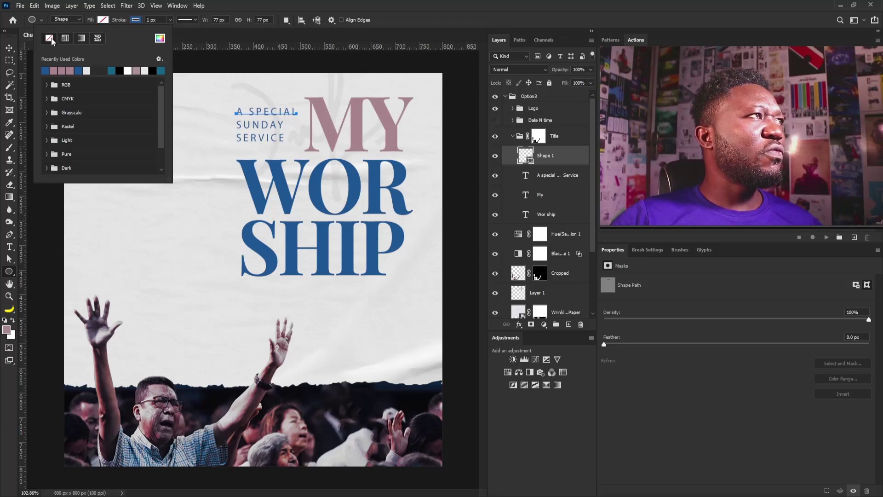
pyautogui.click(160, 20)
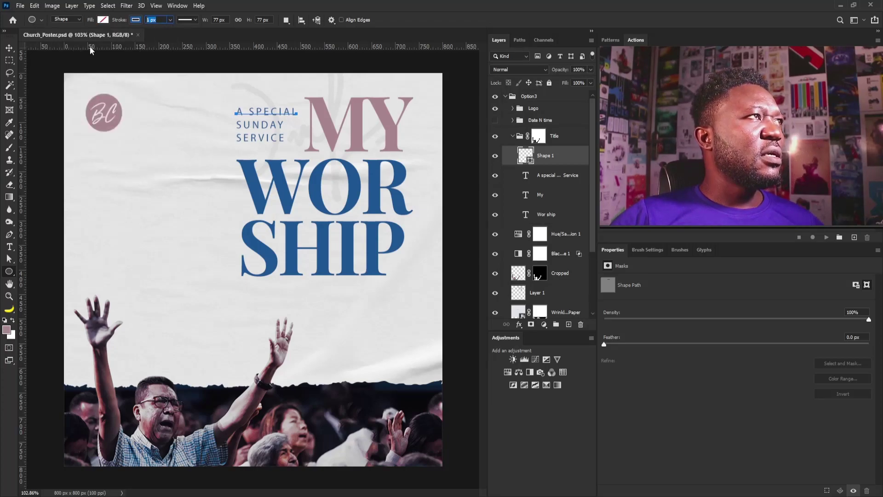
# Move the line just above the tagline, level with the top of MY, and nudge the tagline up 1 px
pyautogui.click(13, 48)
pyautogui.moveTo(301, 112); pyautogui.dragTo(301, 96)
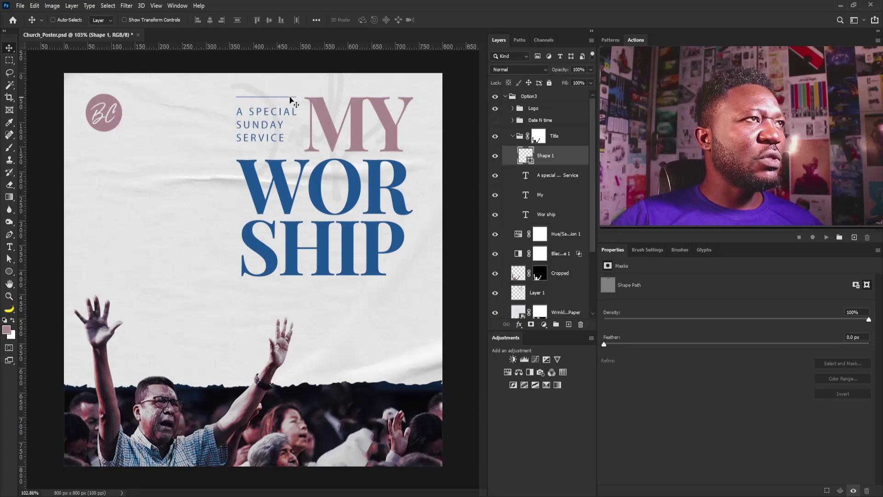
pyautogui.rightClick(266, 121)
pyautogui.click(294, 145)
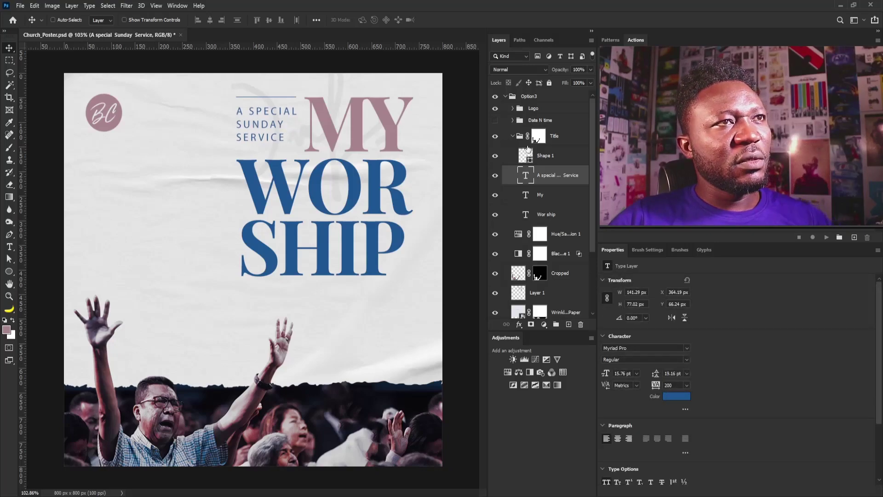
# Duplicate the line shape and place the copy just below the tagline
pyautogui.moveTo(529, 156); pyautogui.dragTo(570, 324)
pyautogui.moveTo(300, 109); pyautogui.dragTo(300, 160)
pyautogui.moveTo(358, 133); pyautogui.dragTo(343, 161)
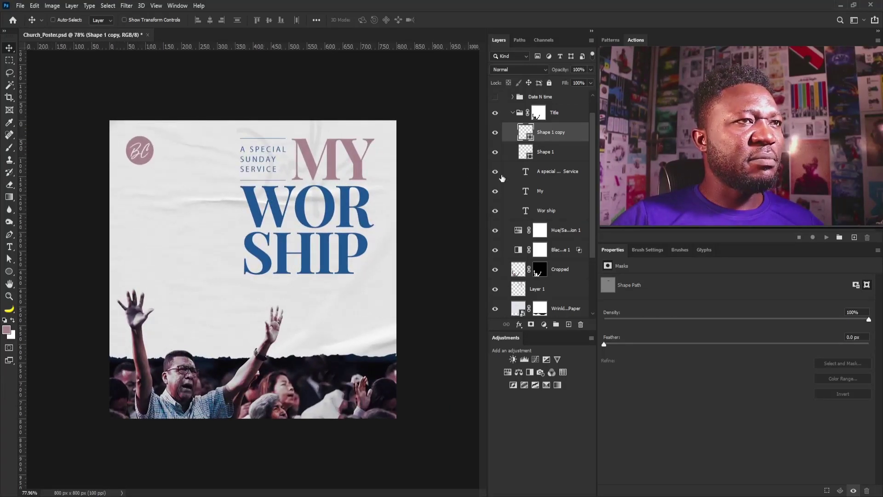
# Move the faint script lettering on Layer 1 up and left to about X 141 px, Y -76 px, clear of the title
pyautogui.scroll(-3, 555, 228)
pyautogui.click(545, 223)
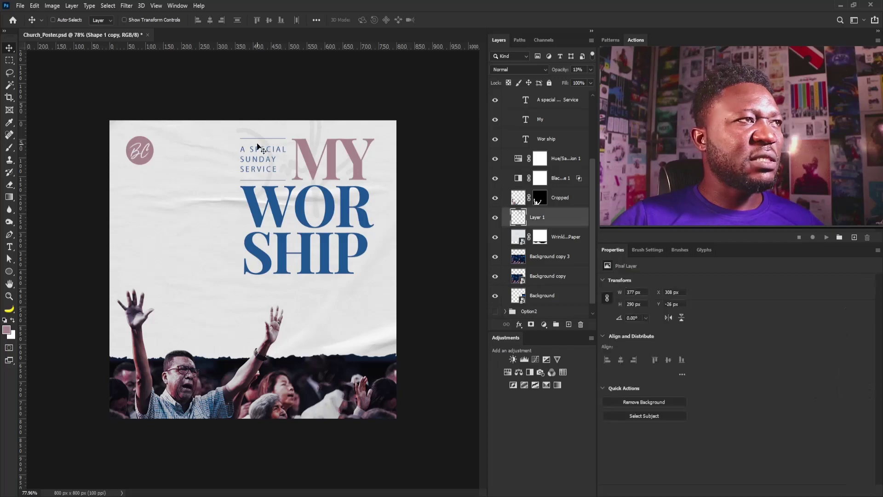
pyautogui.moveTo(309, 137); pyautogui.dragTo(250, 123)
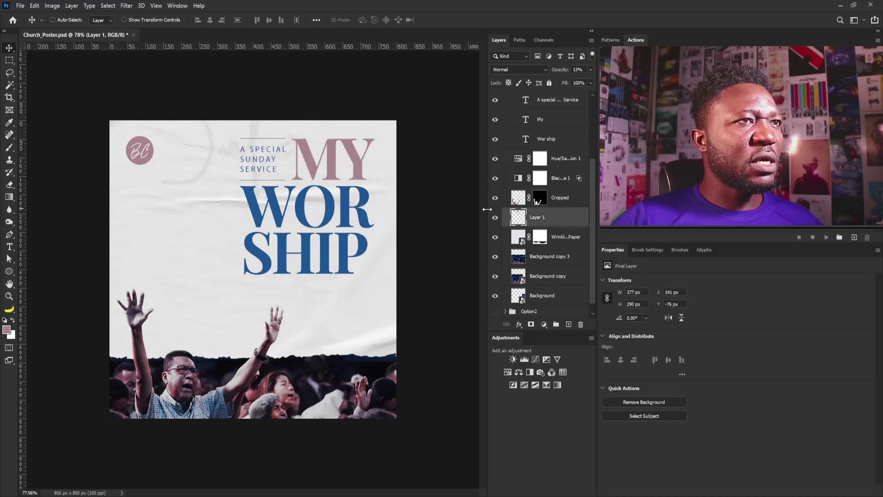
# Select the layers from Hue/Saturation 1 down to Background, excluding the Title group, and move them up to clear a narrow strip below the crowd
pyautogui.press('ctrl')
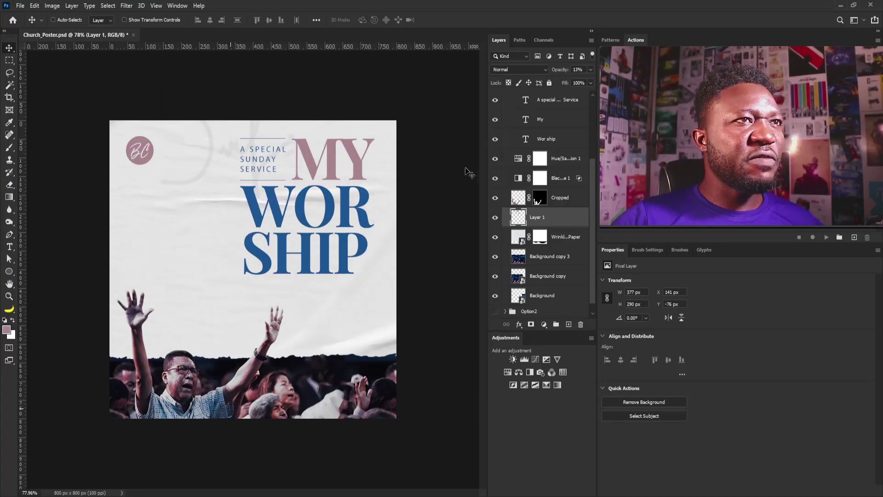
pyautogui.scroll(2, 533, 159)
pyautogui.scroll(2, 533, 154)
pyautogui.click(513, 137)
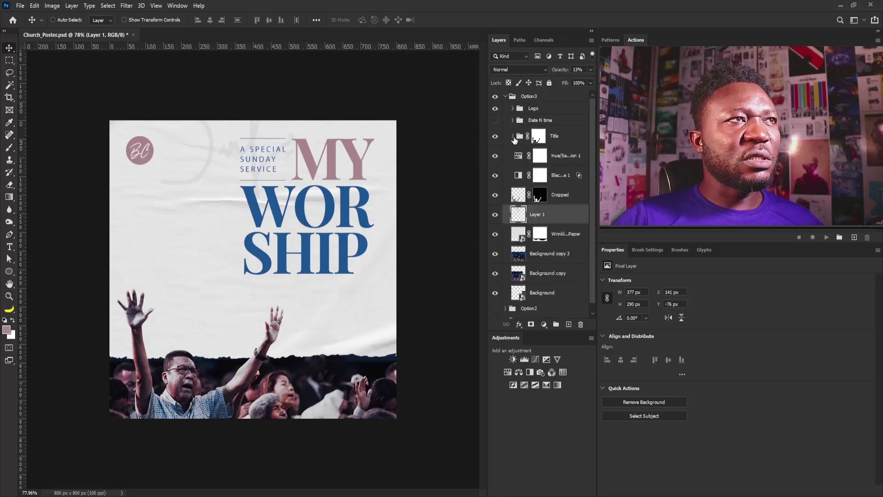
pyautogui.click(562, 137)
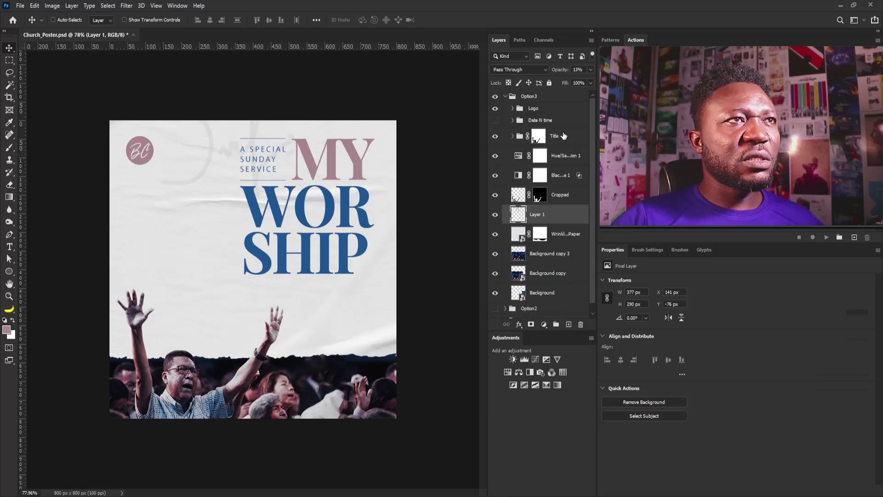
pyautogui.scroll(-1, 560, 152)
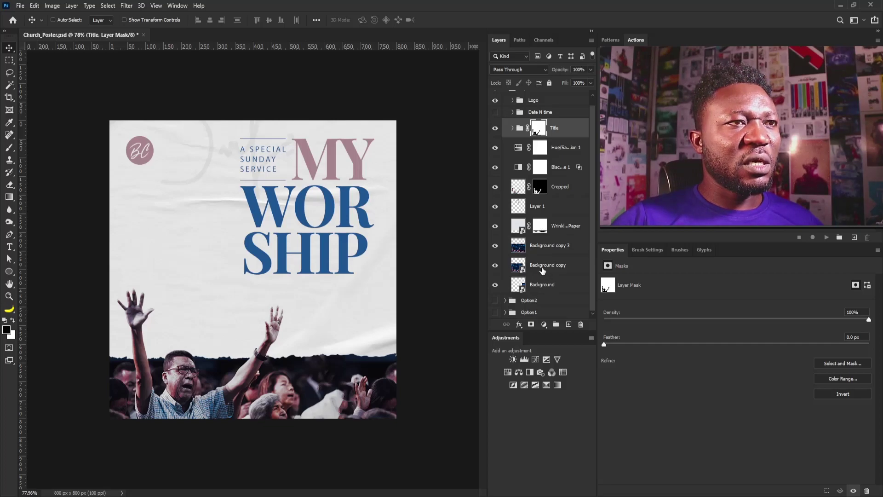
pyautogui.keyDown('shift'); pyautogui.click(544, 291); pyautogui.keyUp('shift')
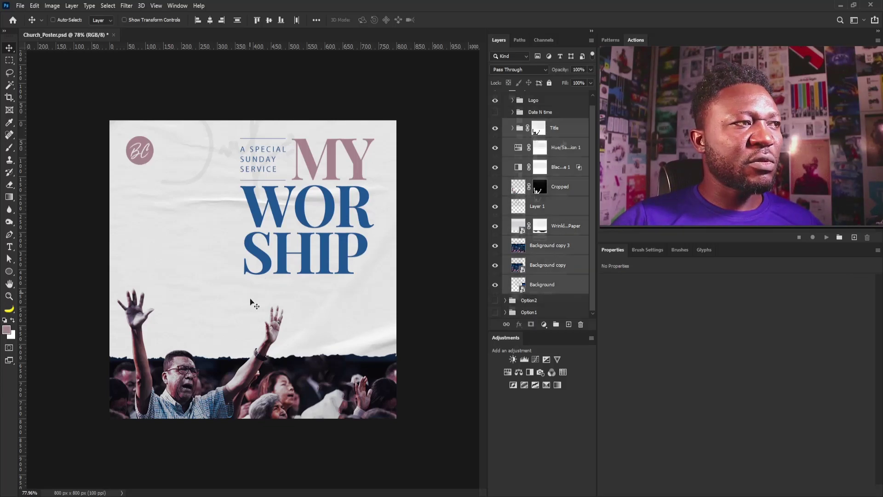
pyautogui.scroll(1, 564, 148)
pyautogui.keyDown('ctrl'); pyautogui.click(566, 139); pyautogui.keyUp('ctrl')
pyautogui.moveTo(341, 366); pyautogui.dragTo(339, 338)
# Duplicate the wrinkled paper, fill the empty strip below the crowd with one at about Y 383 px, and place that layer beneath Background
pyautogui.moveTo(562, 234); pyautogui.dragTo(569, 325)
pyautogui.moveTo(376, 143); pyautogui.dragTo(386, 391)
pyautogui.moveTo(562, 246); pyautogui.dragTo(557, 296)
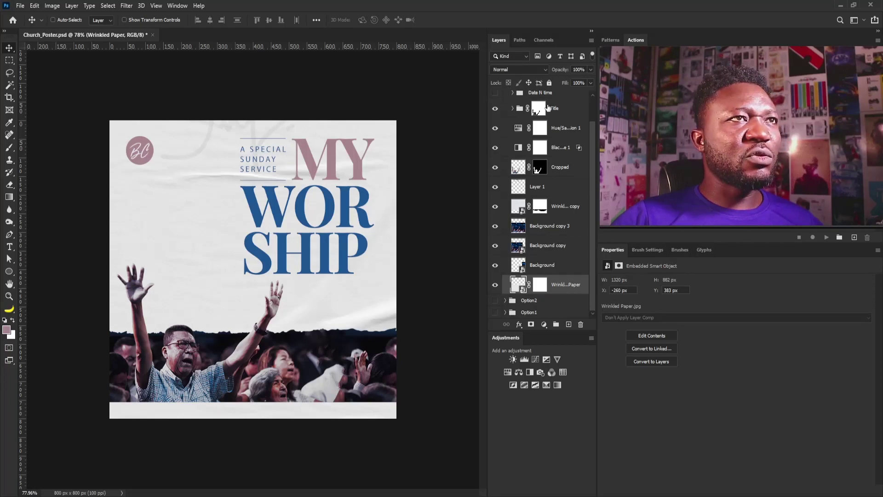
# Show the Date N time group and move it into the empty area beside SHIP, above the man's raised hand
pyautogui.scroll(1, 545, 113)
pyautogui.click(492, 119)
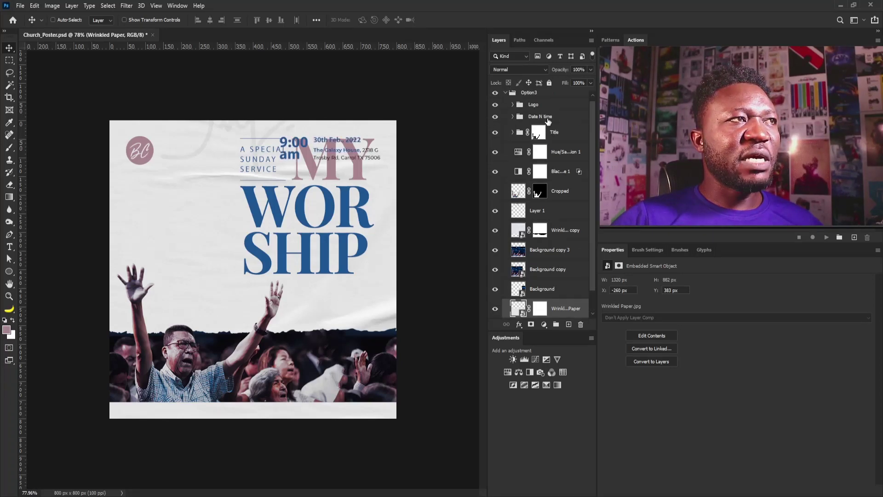
pyautogui.click(540, 117)
pyautogui.moveTo(327, 163); pyautogui.dragTo(179, 253)
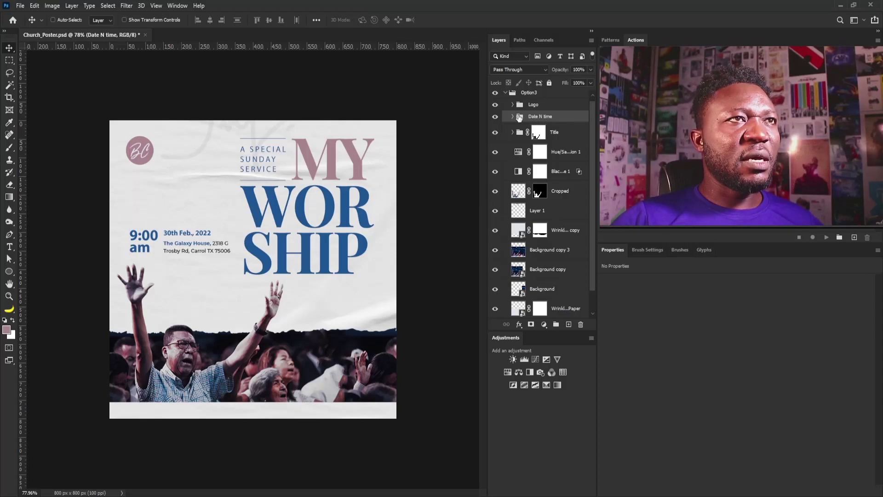
# Delete the separate 9:00 am text layer from the Date N time group
pyautogui.click(513, 117)
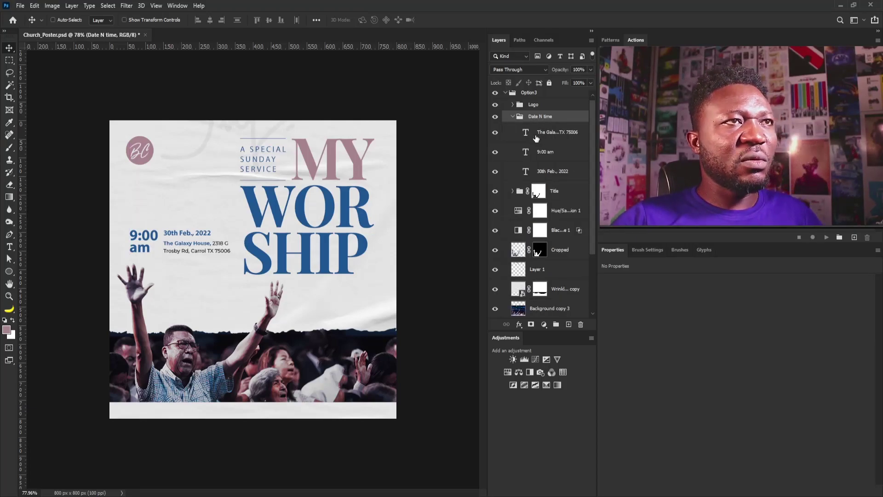
pyautogui.click(525, 171)
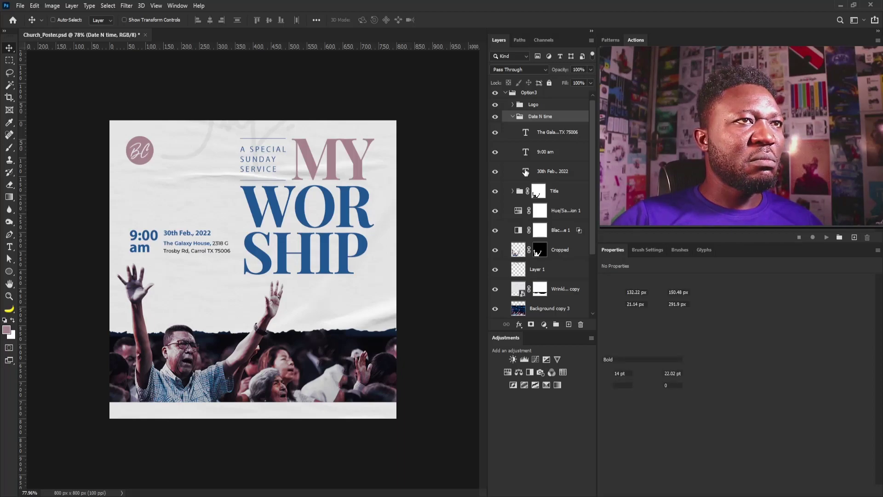
pyautogui.press('t')
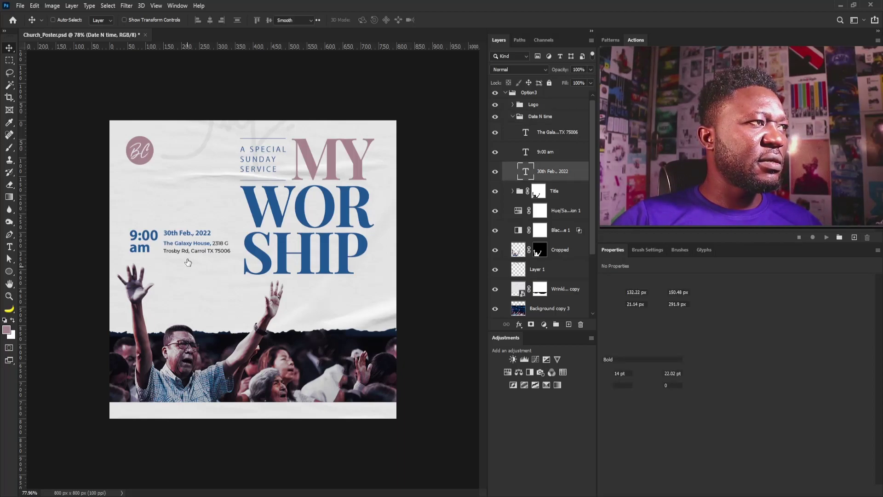
pyautogui.doubleClick(526, 171)
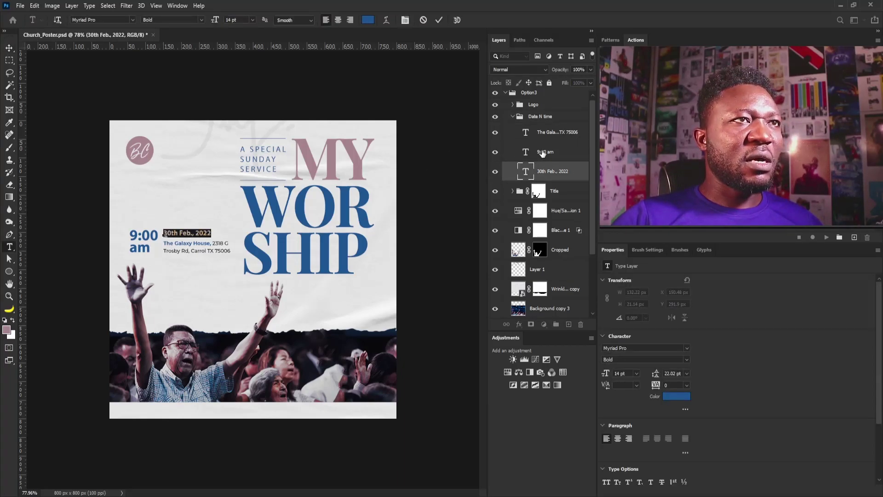
pyautogui.doubleClick(527, 152)
pyautogui.click(524, 152)
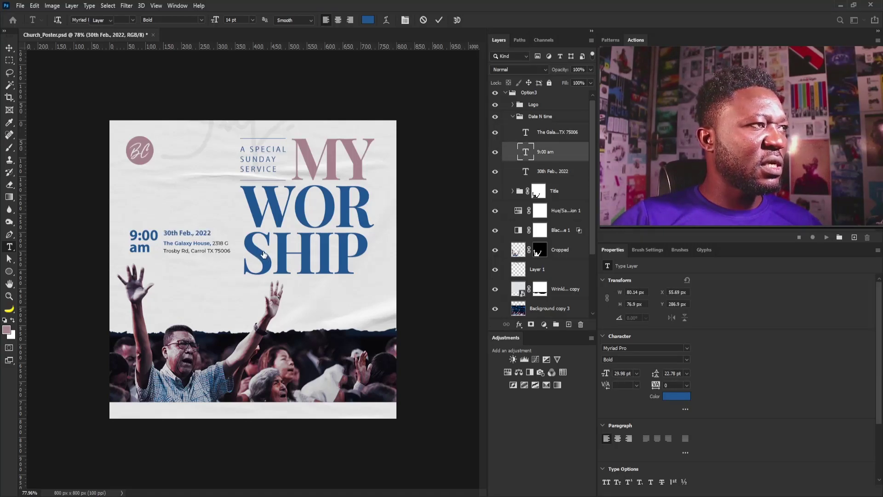
pyautogui.press('Return')
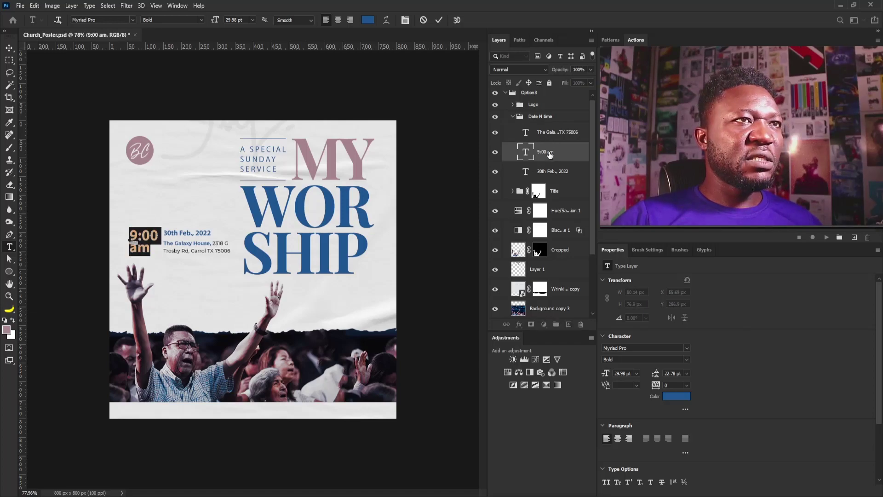
pyautogui.click(549, 155)
pyautogui.press('v')
pyautogui.moveTo(554, 154); pyautogui.dragTo(581, 325)
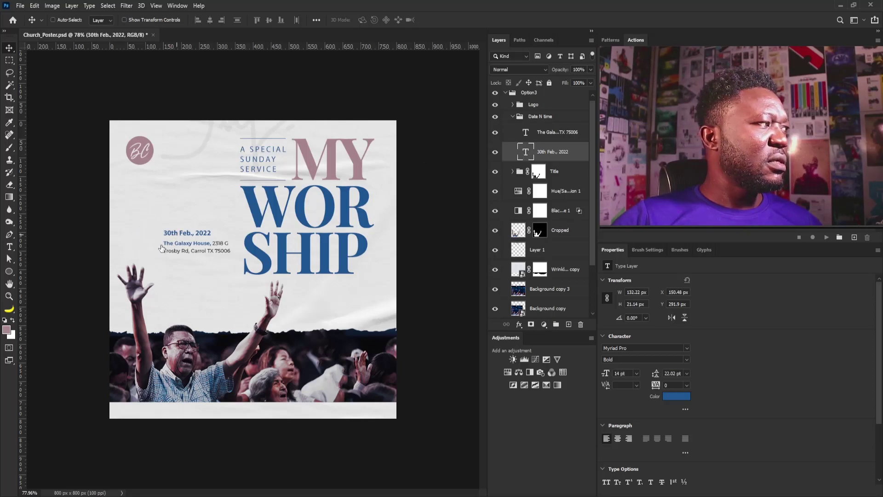
# Replace the end of the date text so the line reads "30th Feb. | 9am |"
pyautogui.doubleClick(187, 232)
pyautogui.moveTo(192, 232); pyautogui.dragTo(223, 233)
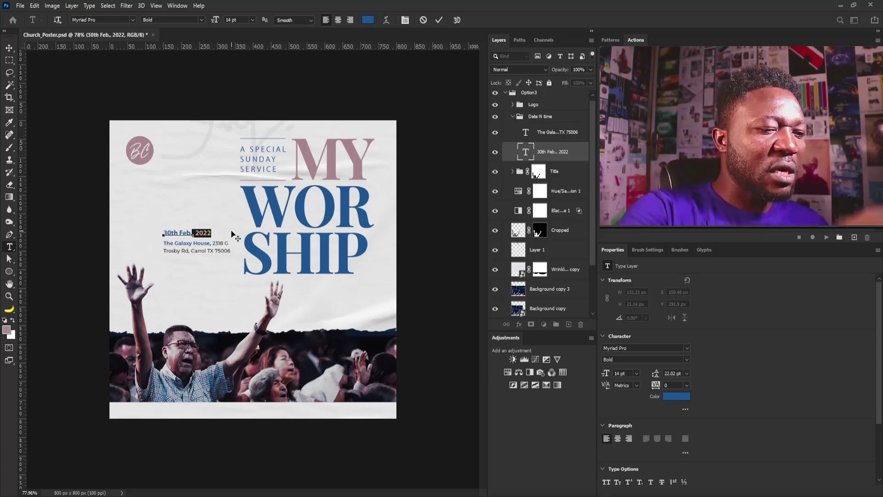
pyautogui.press('BackSpace')
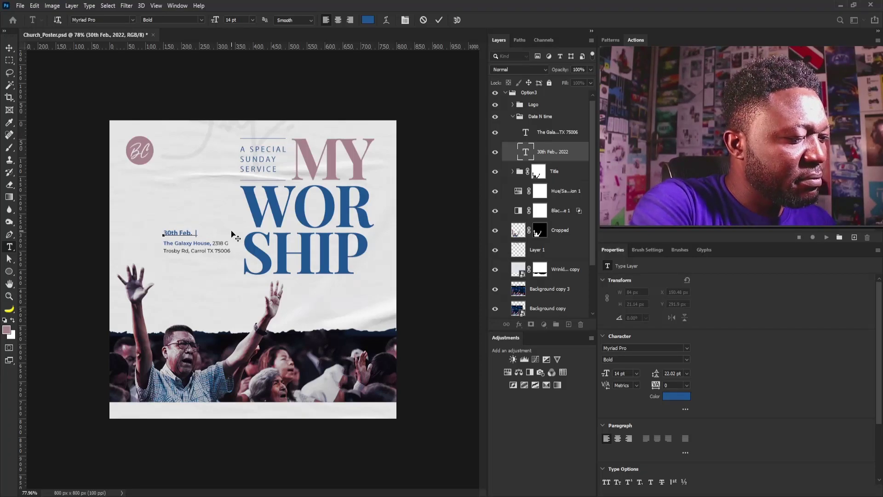
pyautogui.write('9')
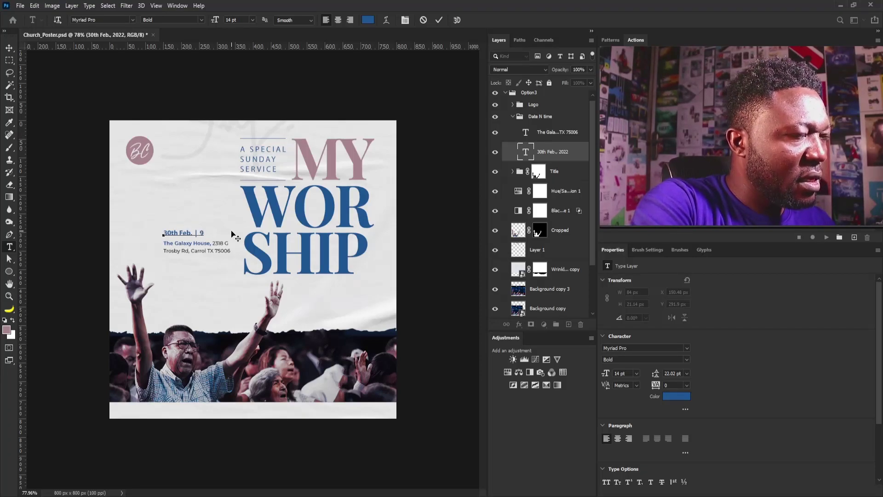
pyautogui.write('am')
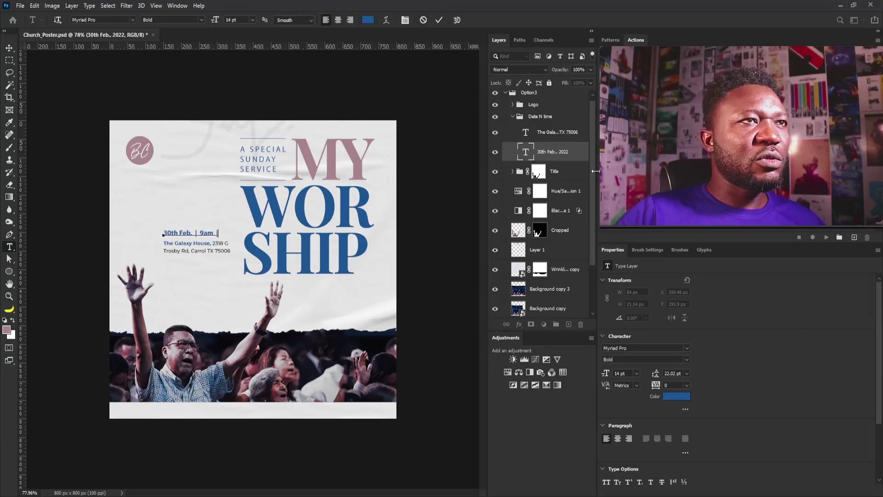
pyautogui.hotkey('ctrl', 'Return')
pyautogui.press('v')
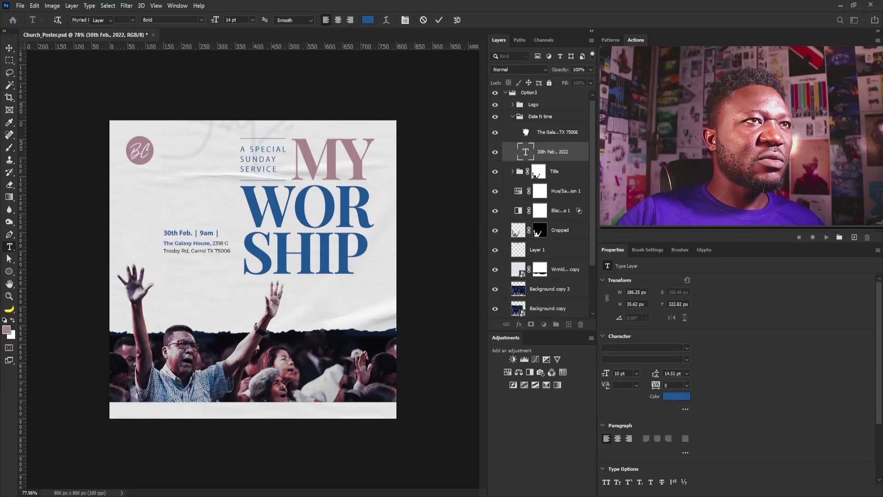
# Append the formatted venue address to "30th Feb. | 9am |" on a single line and delete the separate address layer
pyautogui.click(526, 134)
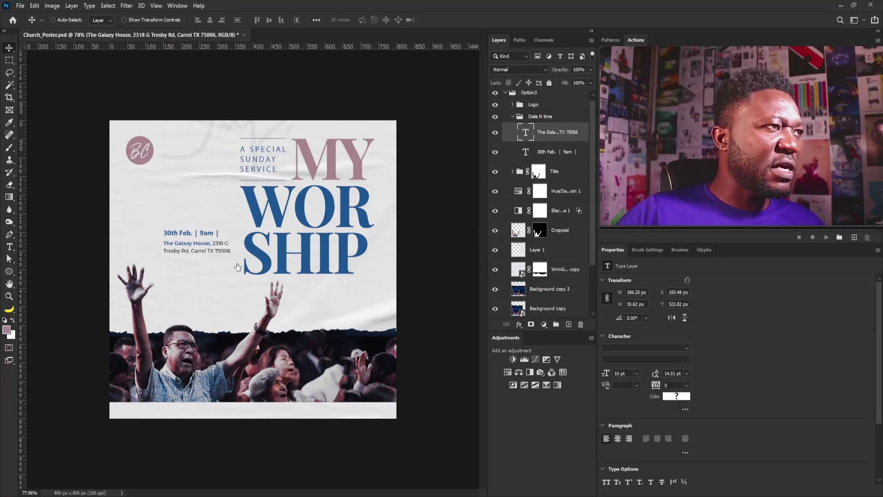
pyautogui.press('Return')
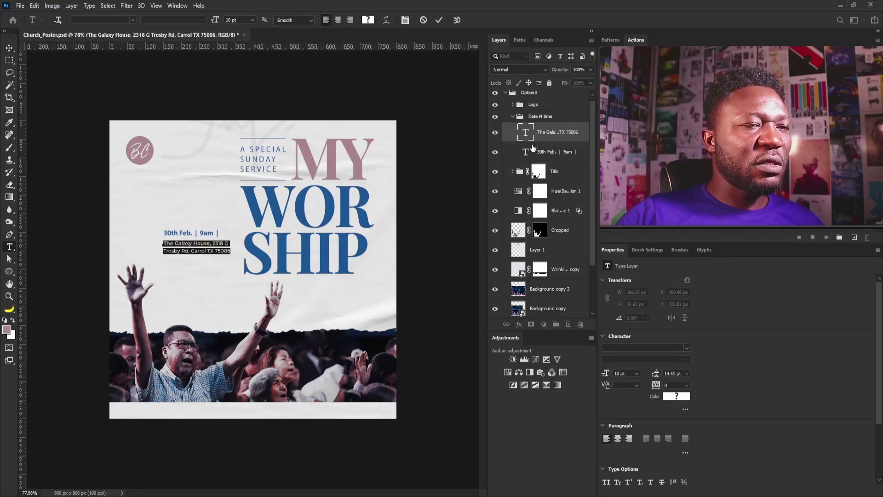
pyautogui.press('Escape')
pyautogui.press('v')
pyautogui.click(525, 153)
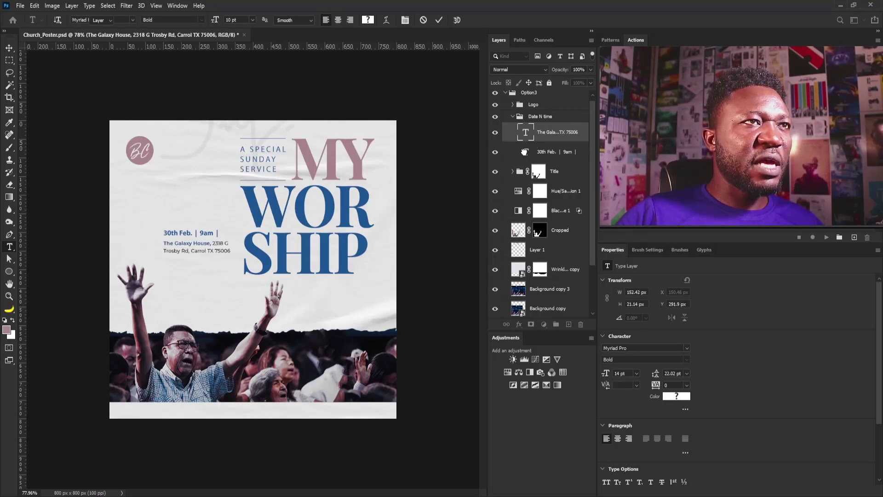
pyautogui.doubleClick(220, 233)
pyautogui.click(220, 232)
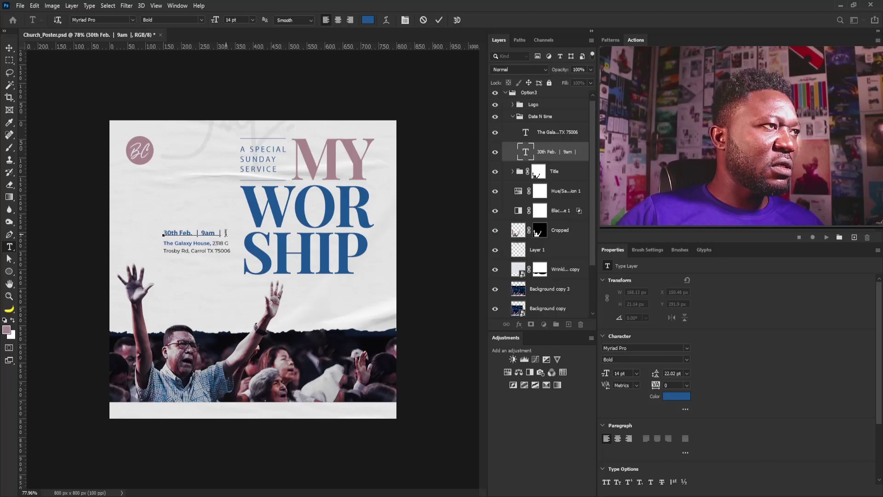
pyautogui.hotkey('ctrl', 'a')
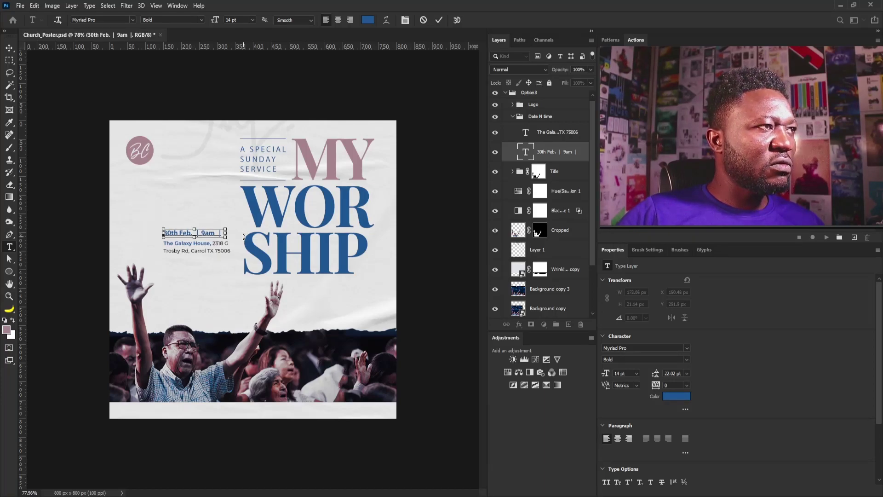
pyautogui.write('30th Feb. | 9am | The Galaxy House, 2318 G Trosby Rd, Carrol TX 75006')
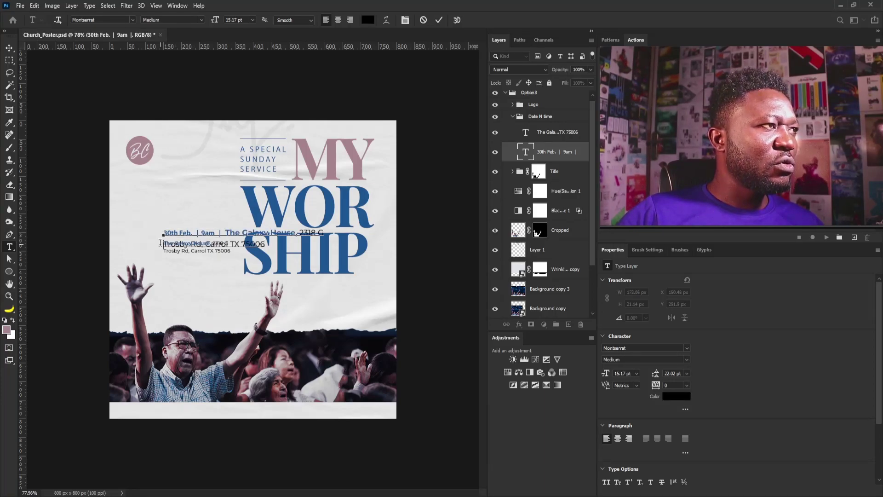
pyautogui.press('BackSpace')
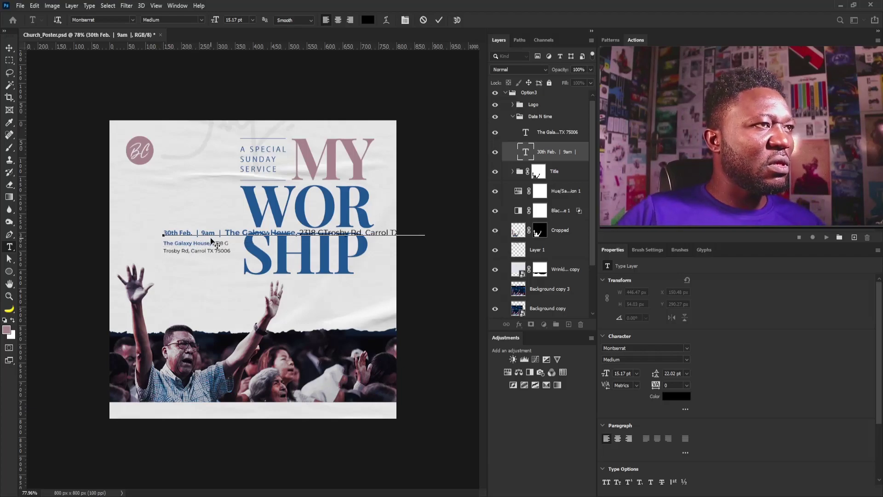
pyautogui.click(9, 48)
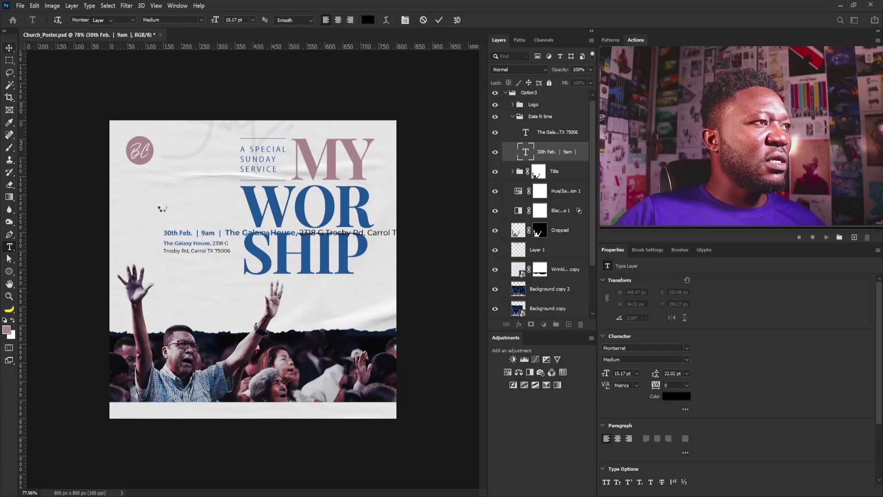
pyautogui.moveTo(565, 134); pyautogui.dragTo(570, 171)
pyautogui.moveTo(587, 485); pyautogui.dragTo(580, 325)
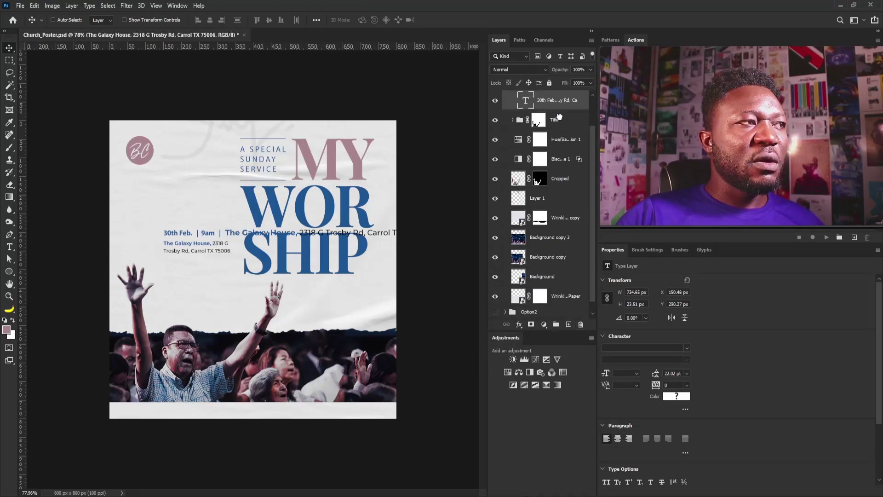
# Move the combined event line onto the paper strip below the crowd and set its font size to 14 pt
pyautogui.moveTo(304, 244); pyautogui.dragTo(275, 412)
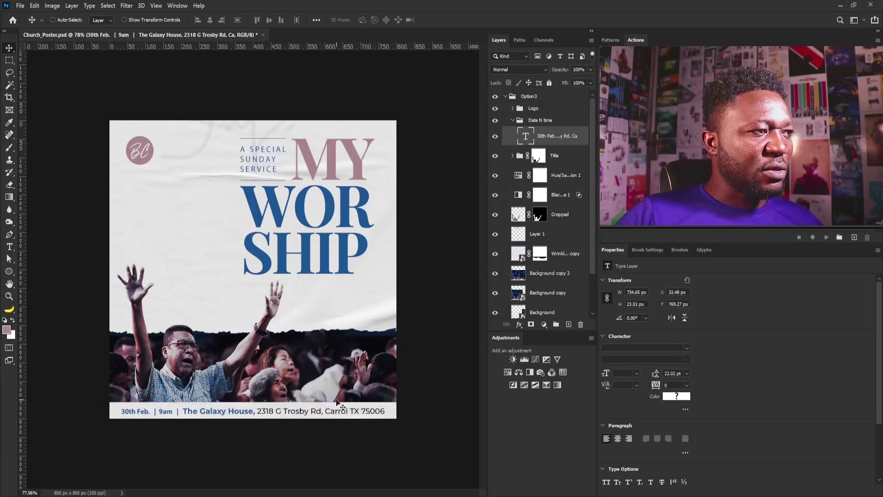
pyautogui.click(636, 374)
pyautogui.click(630, 436)
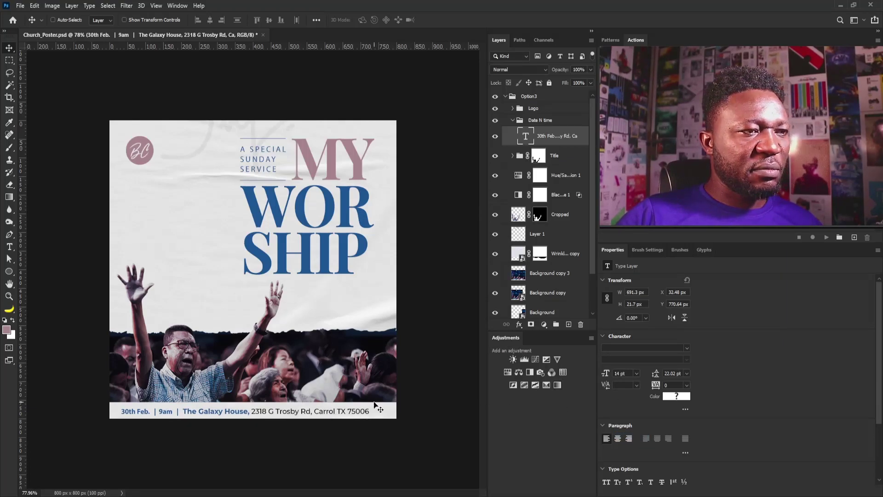
# Scale the event line to 87.75% about its centre and set its font size to 12 pt
pyautogui.hotkey('ctrl', 't')
pyautogui.moveTo(371, 409); pyautogui.dragTo(342, 410)
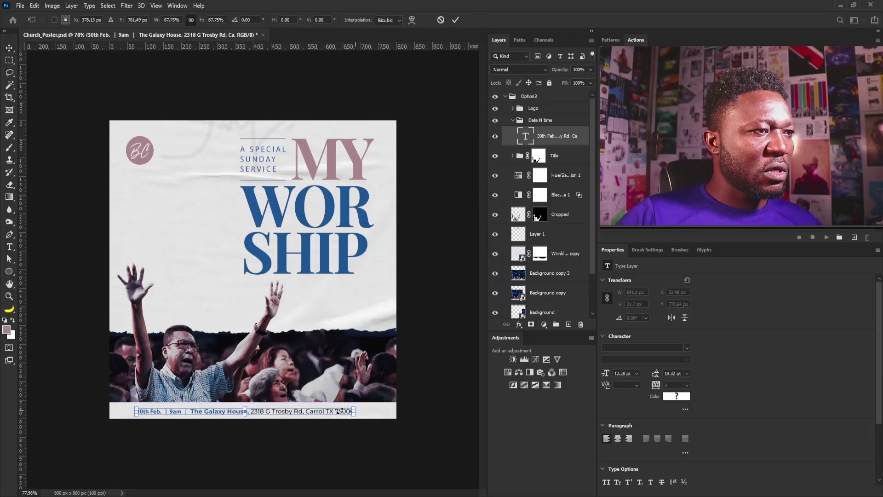
pyautogui.press('Return')
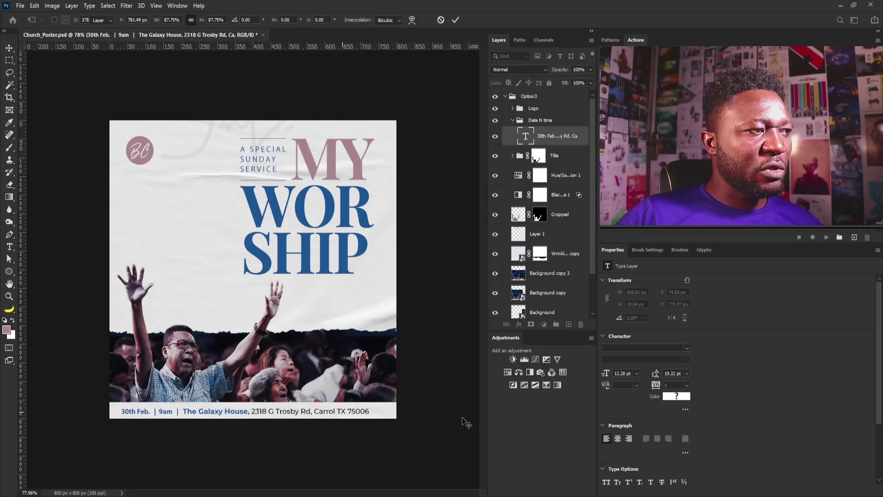
pyautogui.click(636, 374)
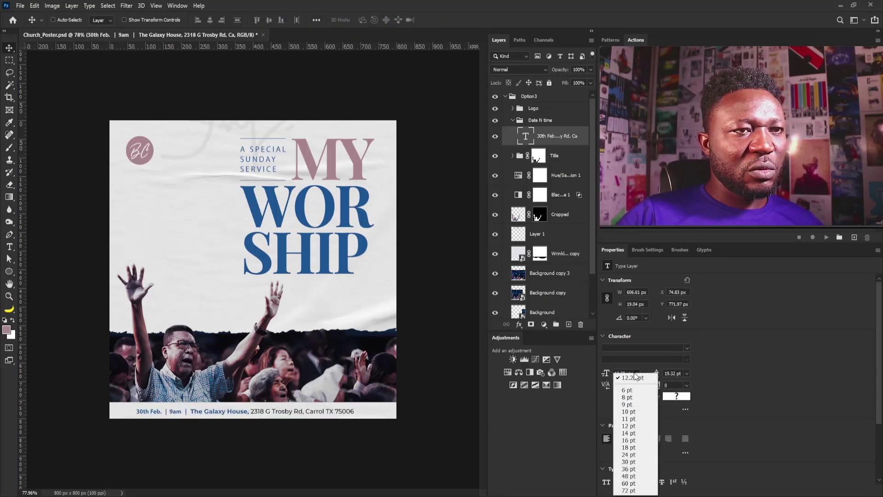
pyautogui.click(628, 425)
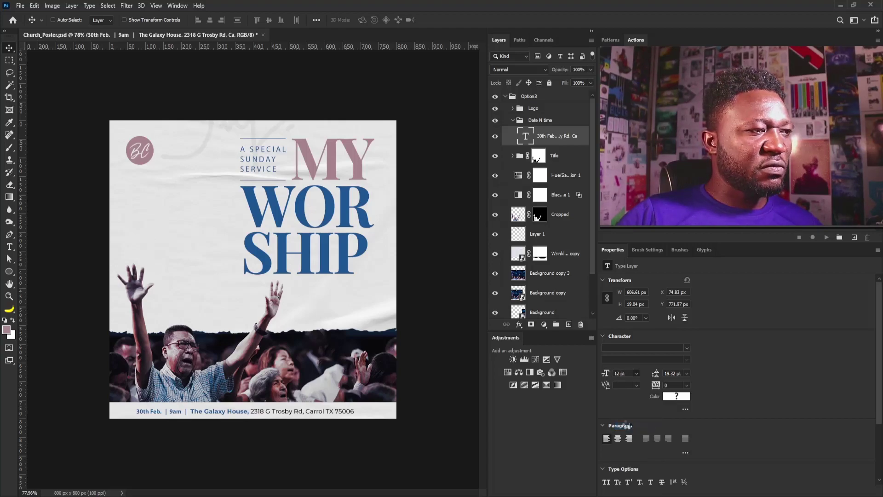
# Shift the event line slightly right on the paper strip and set its tracking to 200
pyautogui.moveTo(278, 417); pyautogui.dragTo(285, 432)
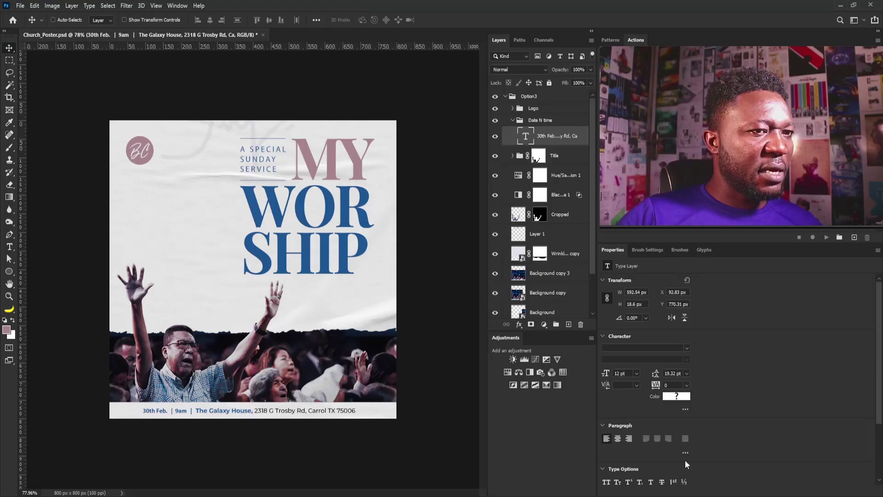
pyautogui.write('200')
pyautogui.press('Return')
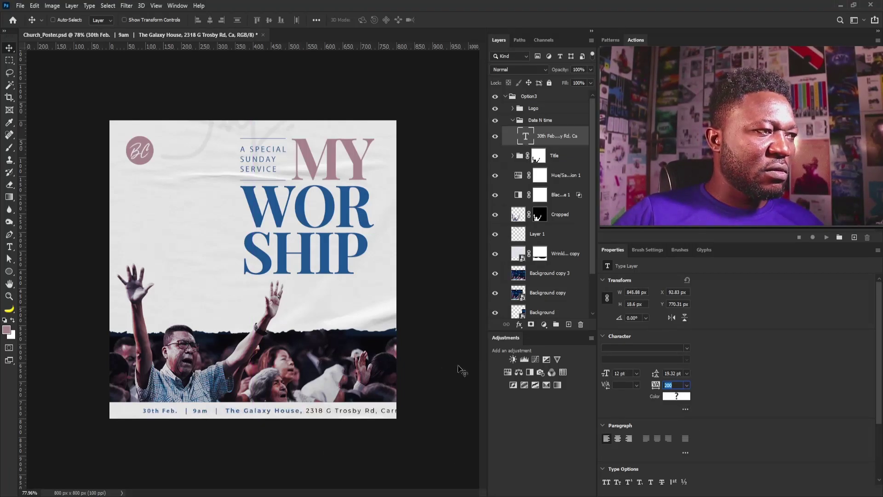
pyautogui.moveTo(360, 419); pyautogui.dragTo(335, 418)
pyautogui.hotkey('ctrl', 'z')
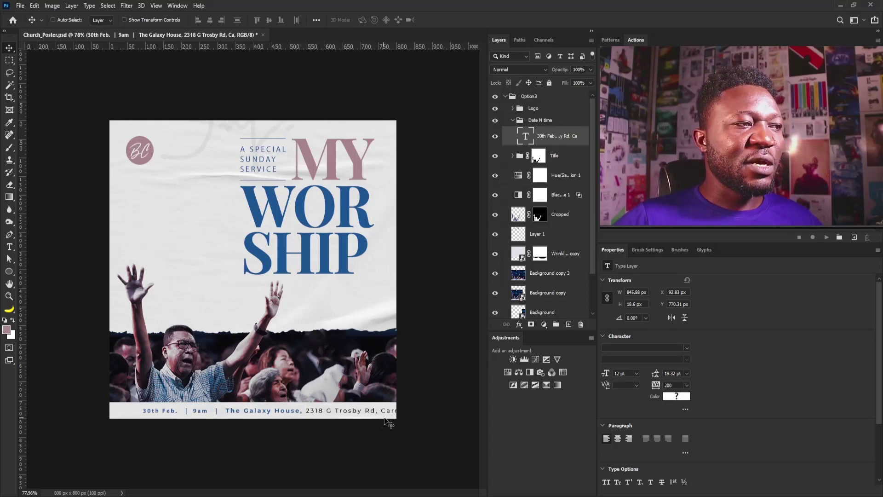
# Reduce the event line to 10.99 pt and format it in All Caps with tracking of 100
pyautogui.moveTo(401, 413); pyautogui.dragTo(380, 409)
pyautogui.click(606, 481)
pyautogui.write('100')
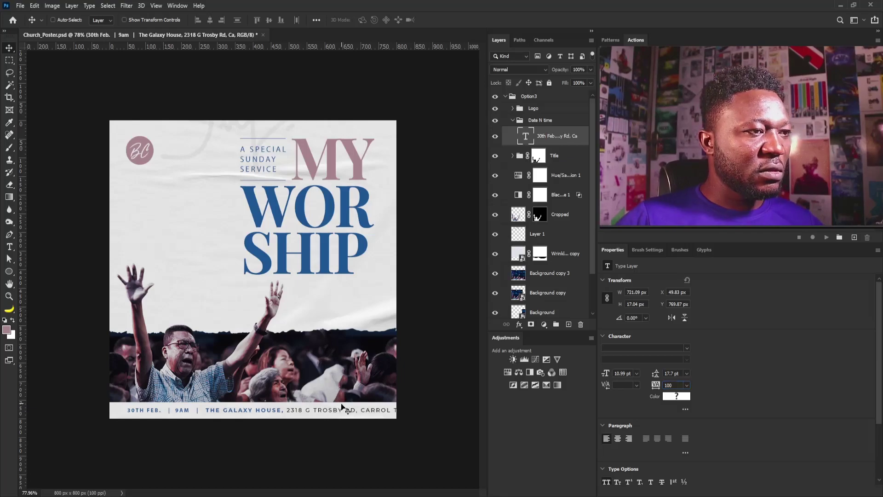
pyautogui.press('Return')
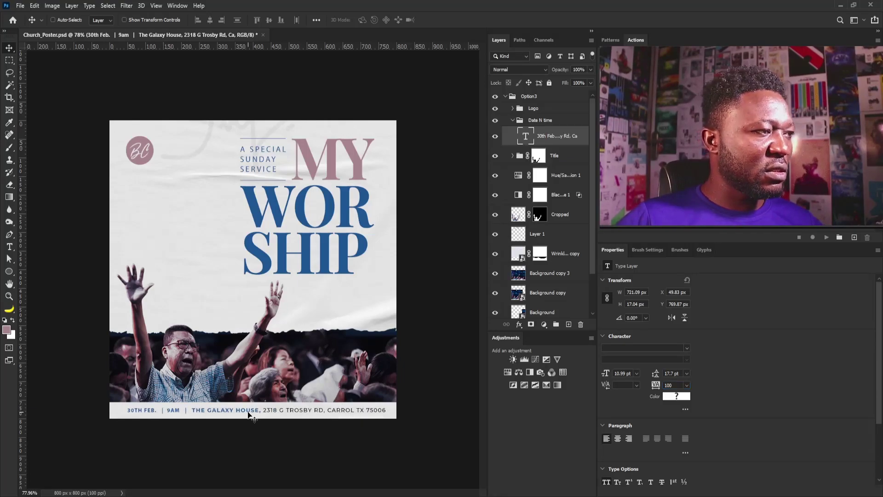
pyautogui.press('t')
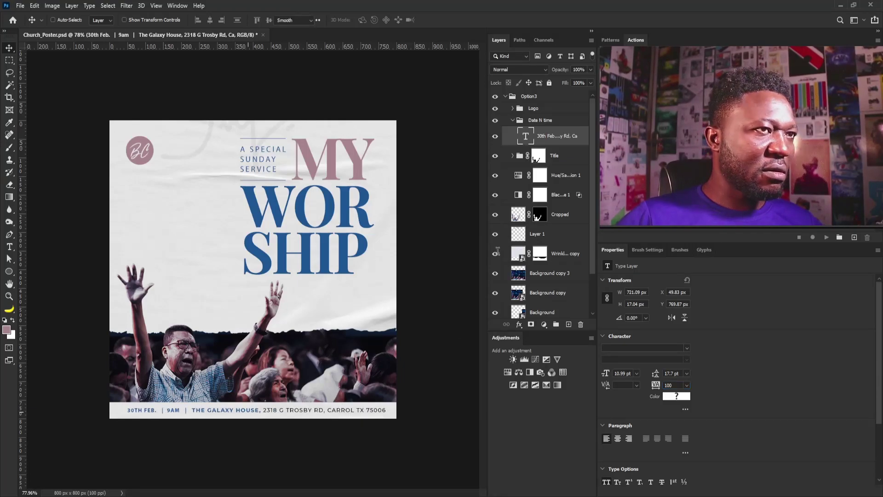
pyautogui.doubleClick(525, 136)
pyautogui.click(162, 410)
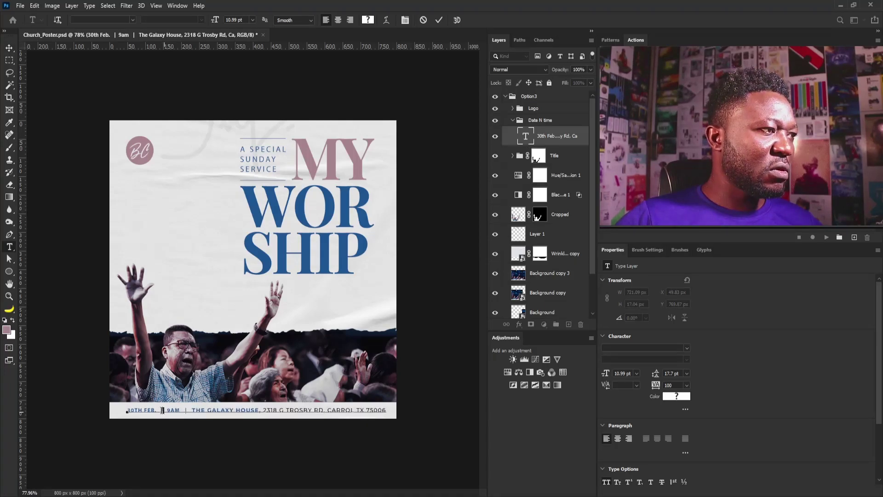
pyautogui.click(674, 399)
pyautogui.moveTo(457, 400); pyautogui.dragTo(450, 426)
pyautogui.click(645, 343)
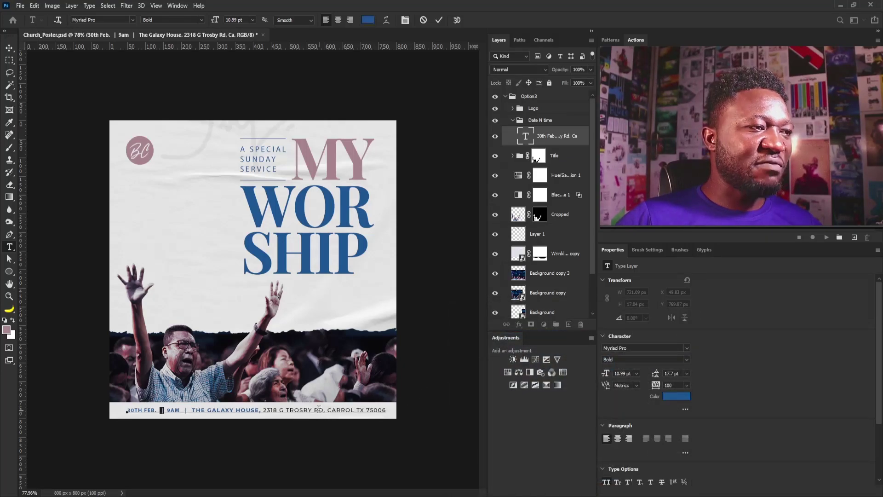
# Check the text colour of the city name in the event line's address
pyautogui.moveTo(325, 410); pyautogui.dragTo(351, 409)
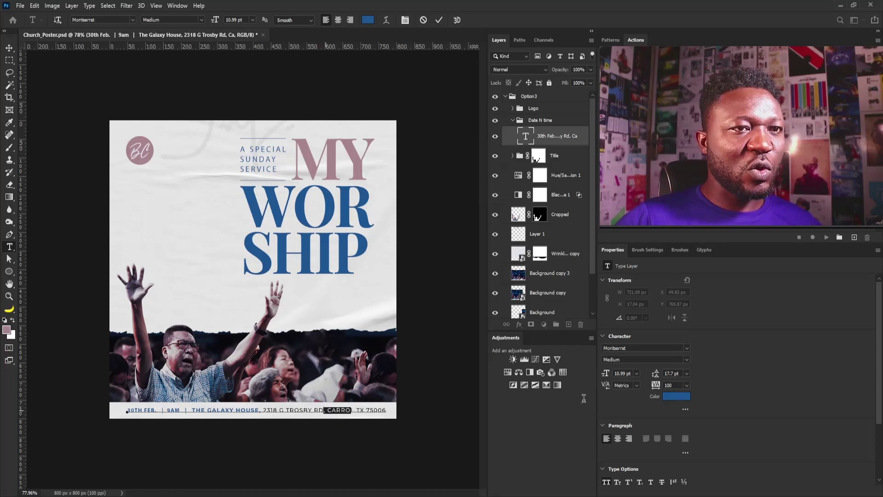
pyautogui.click(666, 395)
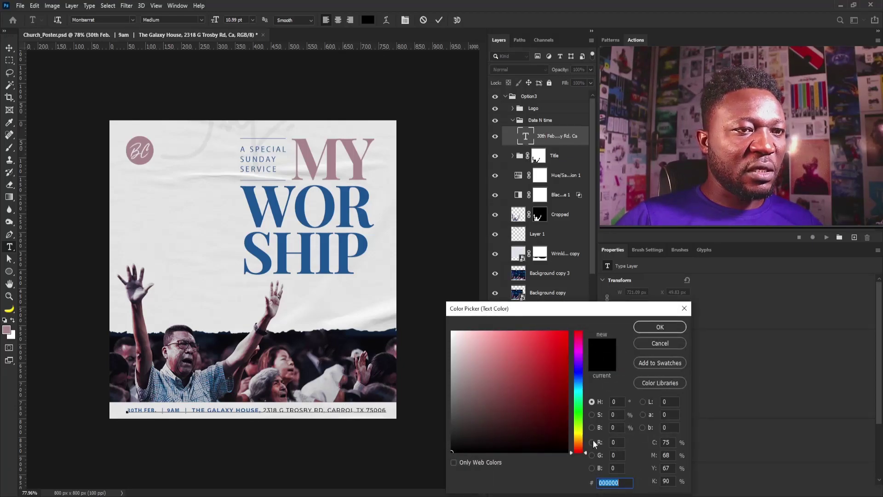
pyautogui.click(661, 344)
# Recolour both vertical separator bars around "9AM" in the event line black and commit the text edit
pyautogui.click(186, 409)
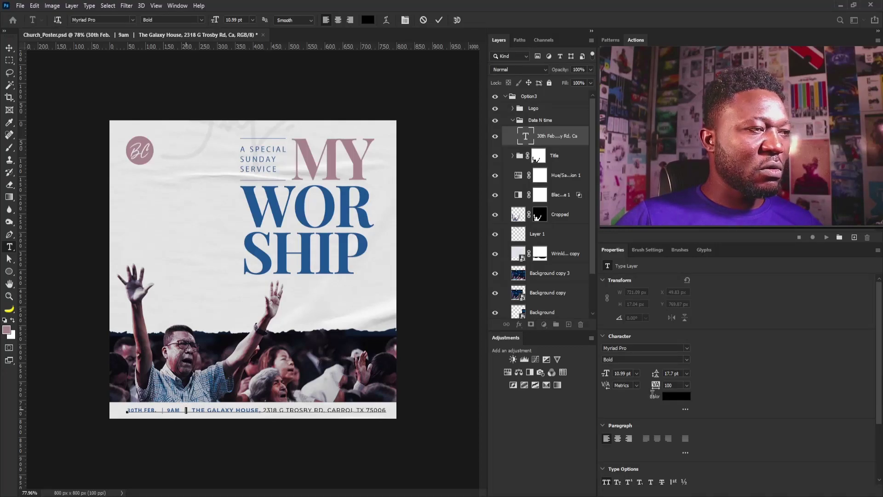
pyautogui.click(664, 396)
pyautogui.moveTo(478, 436)
pyautogui.mouseDown()
pyautogui.moveTo(475, 443)
pyautogui.moveTo(477, 423)
pyautogui.moveTo(485, 437)
pyautogui.mouseUp()
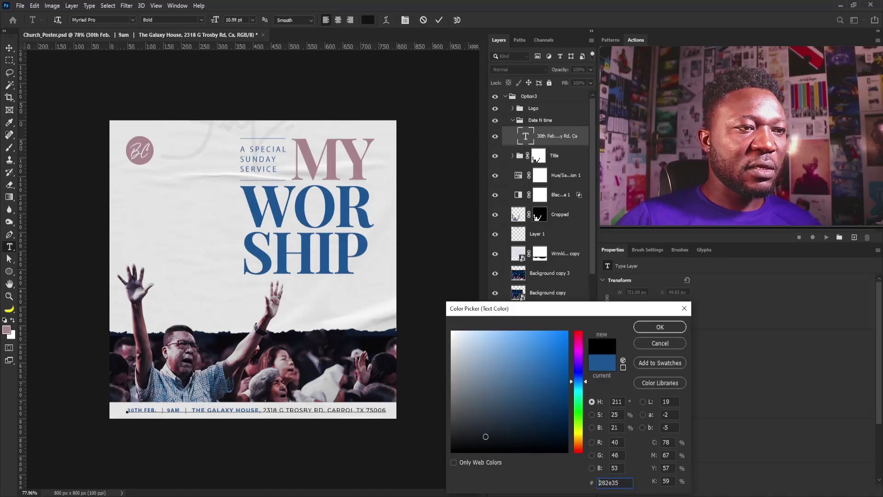
pyautogui.click(649, 325)
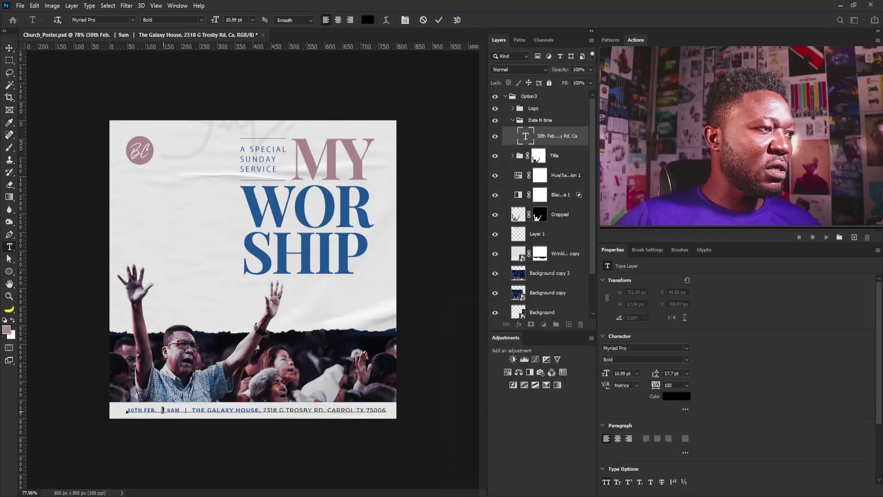
pyautogui.click(676, 396)
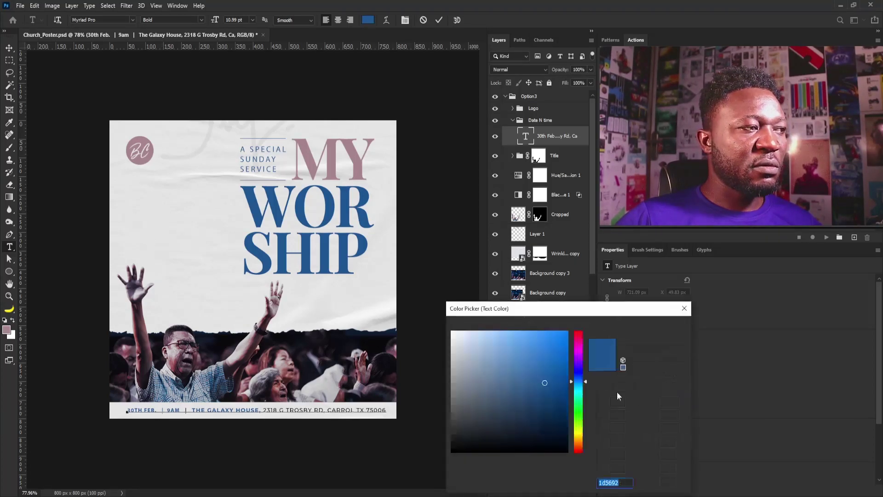
pyautogui.moveTo(472, 424); pyautogui.dragTo(453, 452)
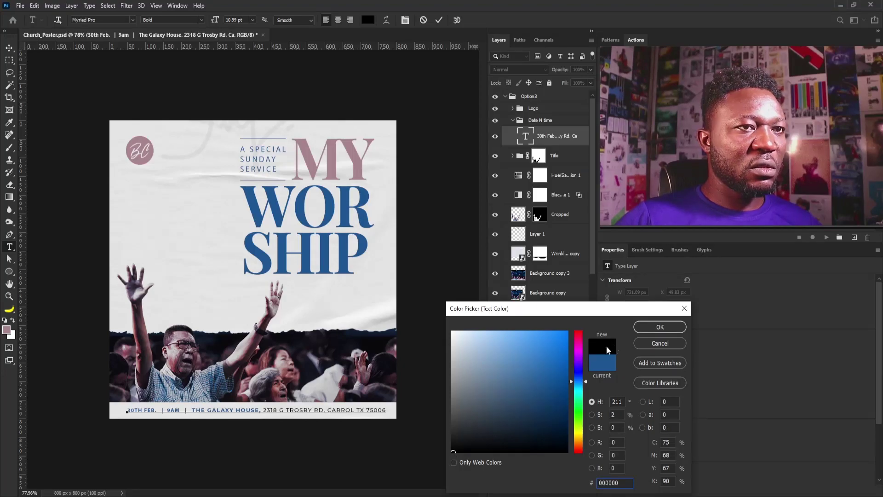
pyautogui.click(652, 328)
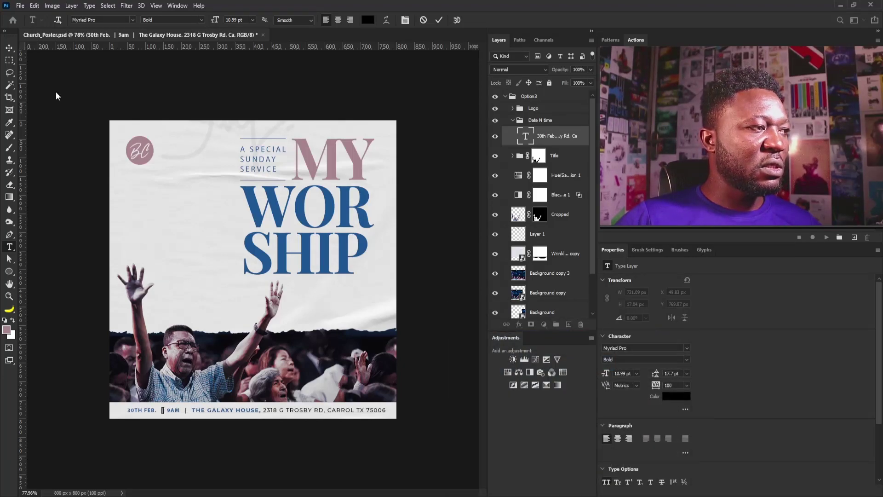
pyautogui.click(9, 48)
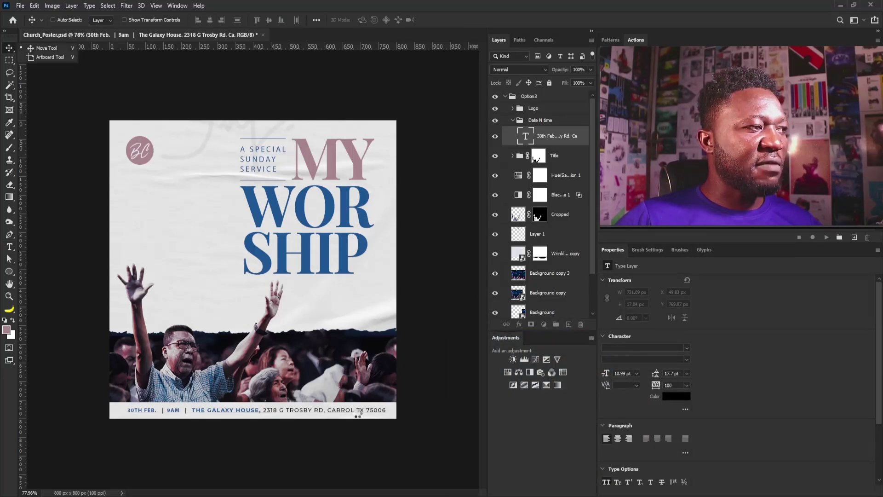
# Centre the event line horizontally on the poster and scale it to 98.22%
pyautogui.moveTo(355, 415); pyautogui.dragTo(353, 415)
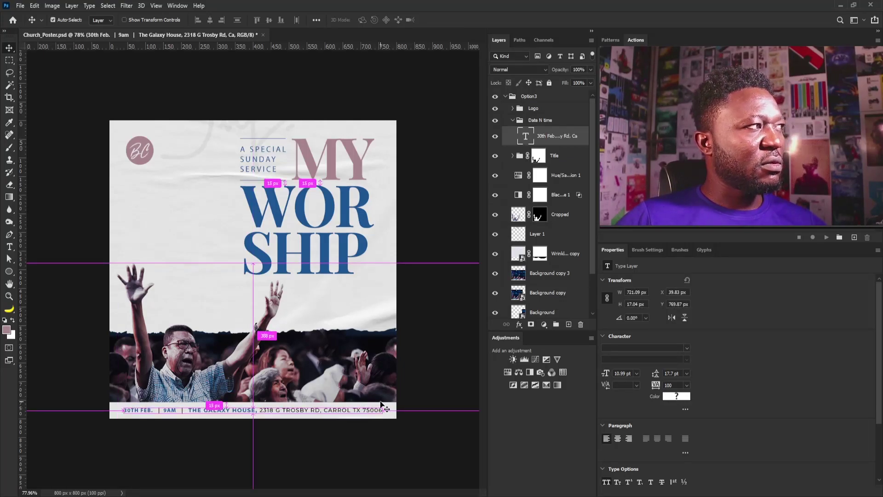
pyautogui.hotkey('ctrl', 't')
pyautogui.moveTo(381, 407); pyautogui.dragTo(379, 407)
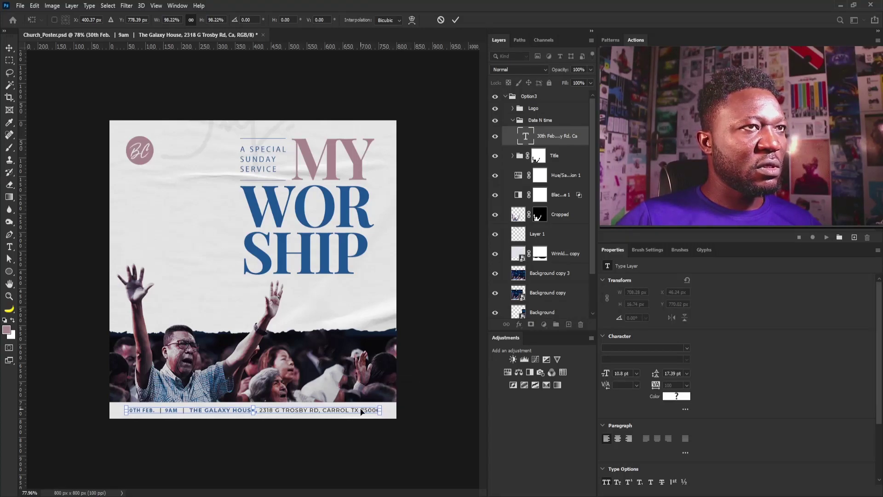
pyautogui.press('Escape')
# Add a vertical guide at the right end of the event line and move the Title group right to meet it
pyautogui.click(538, 155)
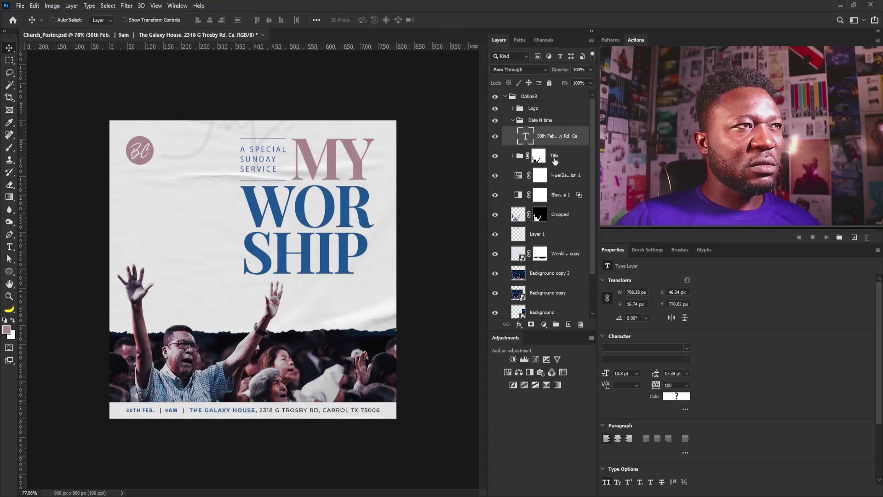
pyautogui.moveTo(104, 350); pyautogui.dragTo(292, 342)
pyautogui.hotkey('ctrl', 'z')
pyautogui.moveTo(20, 359); pyautogui.dragTo(380, 357)
pyautogui.click(560, 162)
pyautogui.moveTo(324, 159); pyautogui.dragTo(329, 158)
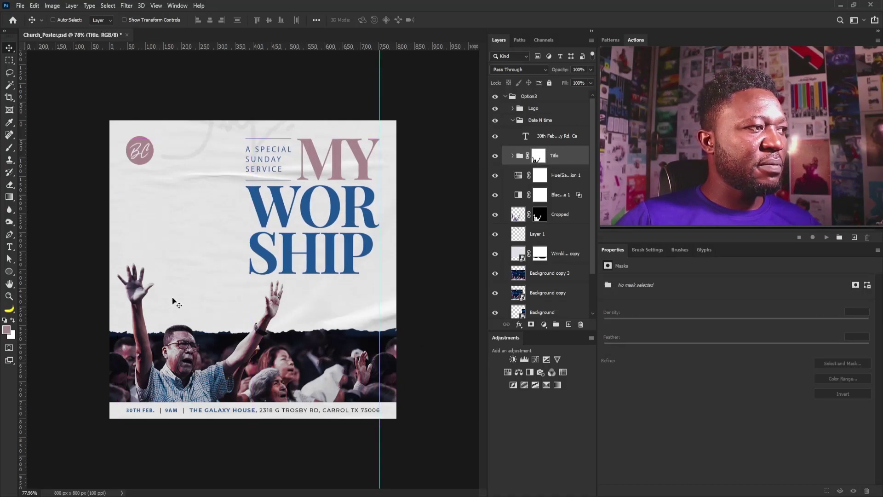
# Add guides at the event line's left end and the title's top edge, and align the Logo group to both
pyautogui.moveTo(27, 352); pyautogui.dragTo(126, 345)
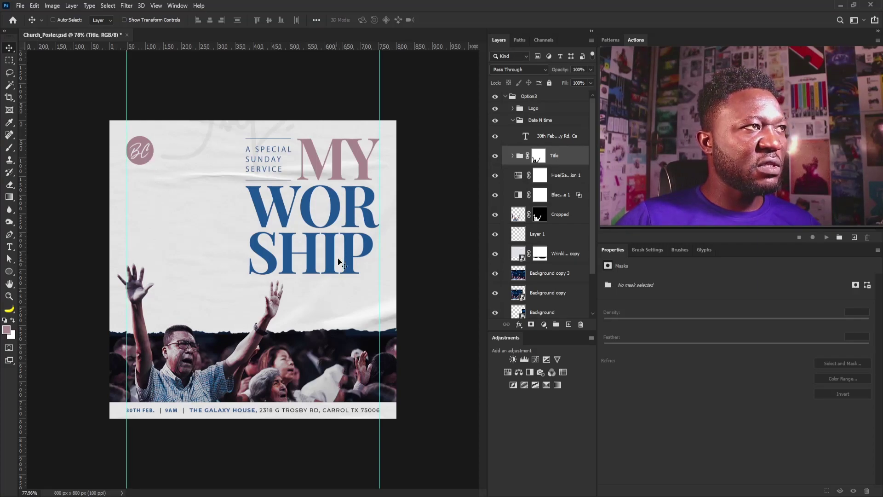
pyautogui.moveTo(346, 49); pyautogui.dragTo(342, 138)
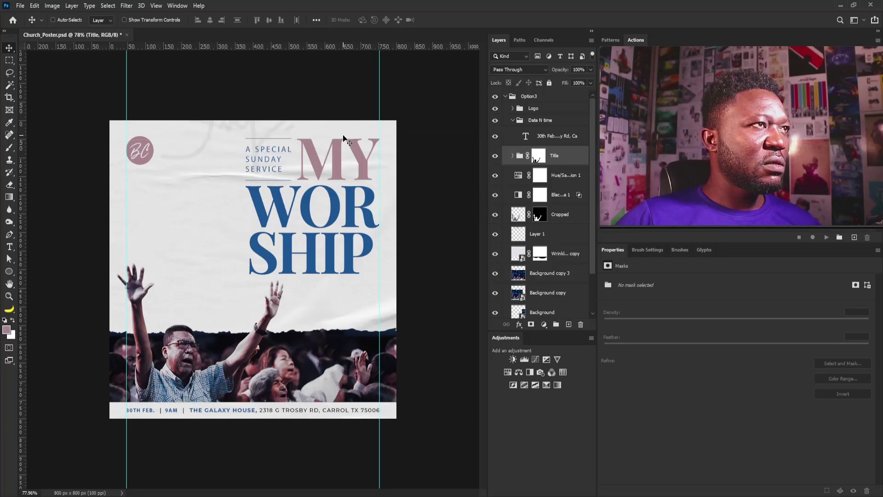
pyautogui.rightClick(142, 150)
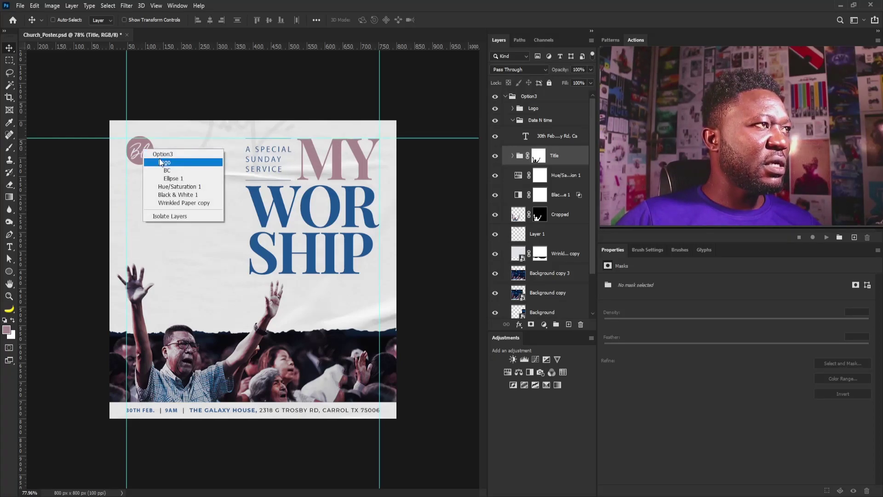
pyautogui.click(160, 159)
pyautogui.moveTo(147, 156); pyautogui.dragTo(148, 158)
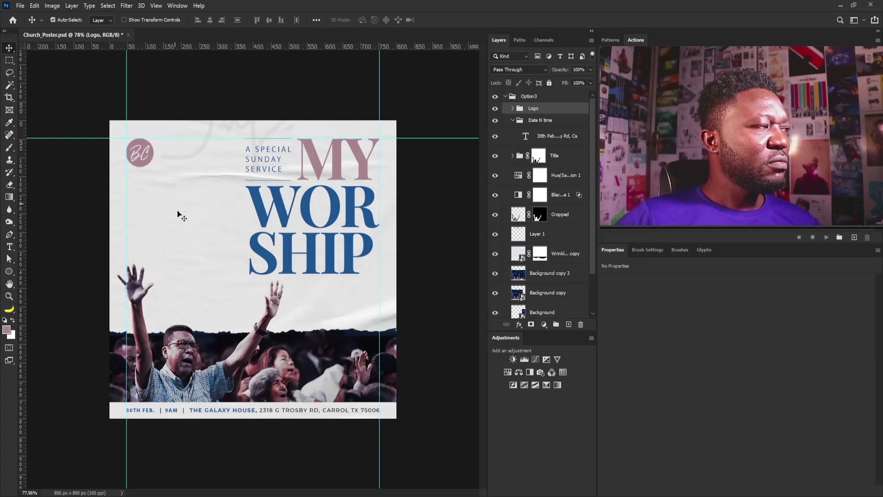
pyautogui.moveTo(269, 289)
pyautogui.mouseDown()
pyautogui.moveTo(258, 296)
pyautogui.moveTo(265, 295)
pyautogui.mouseUp()
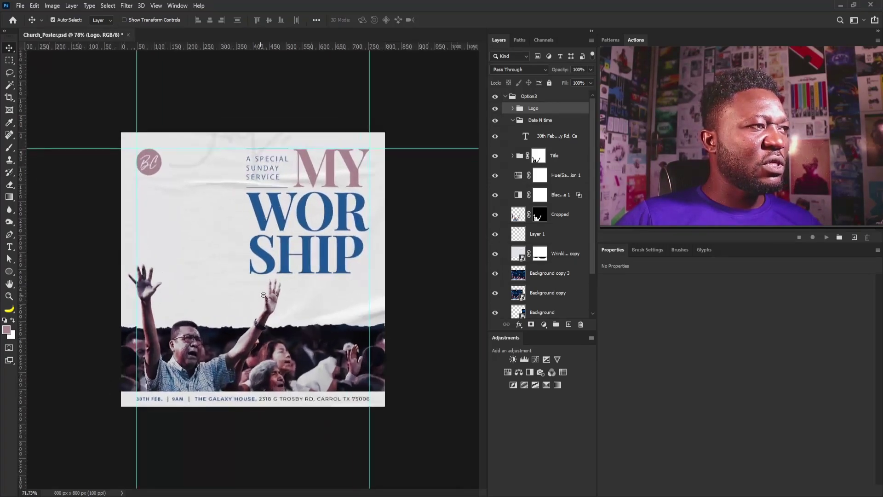